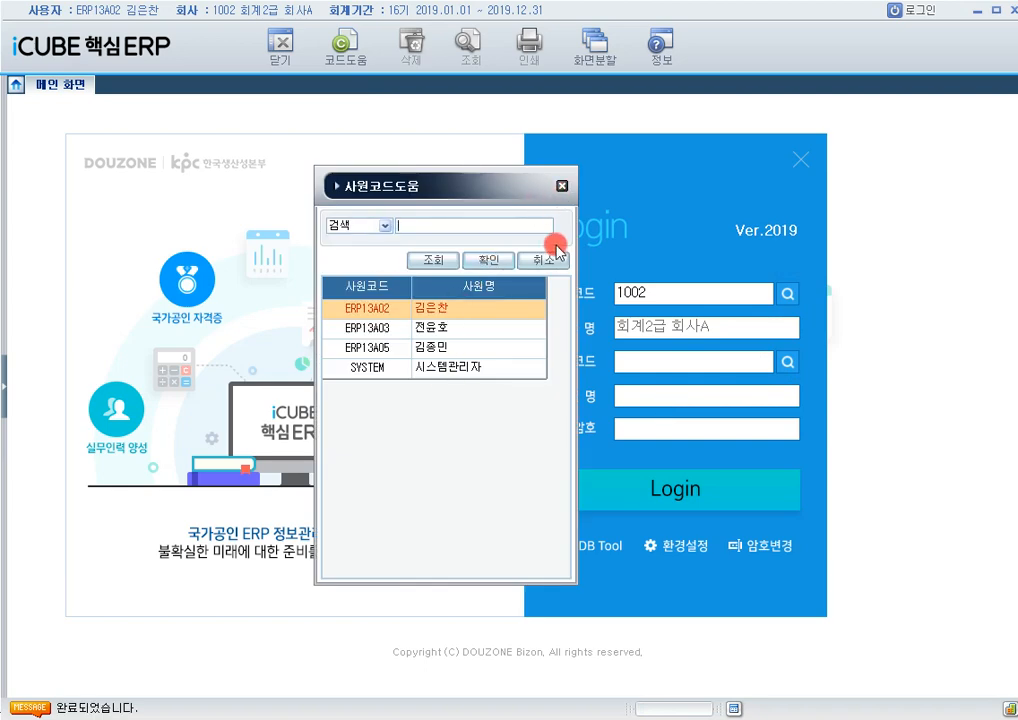
# Log in to company 2002 (인사2급 회사A) with the first employee in the employee code list
pyautogui.click(543, 260)
pyautogui.click(786, 296)
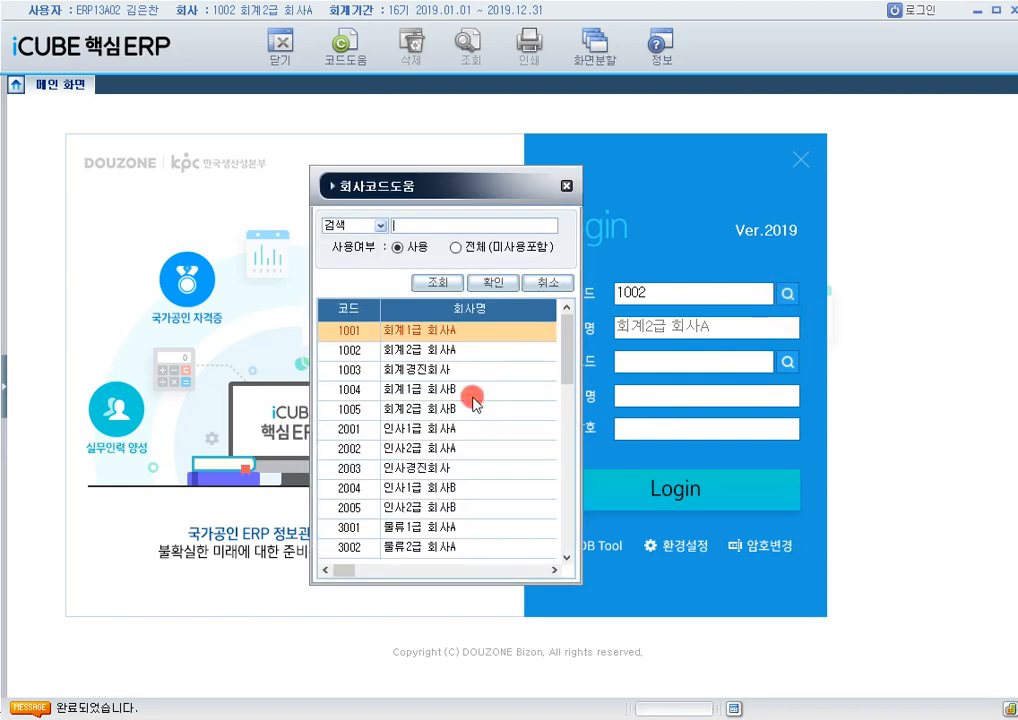
pyautogui.doubleClick(462, 447)
pyautogui.click(786, 361)
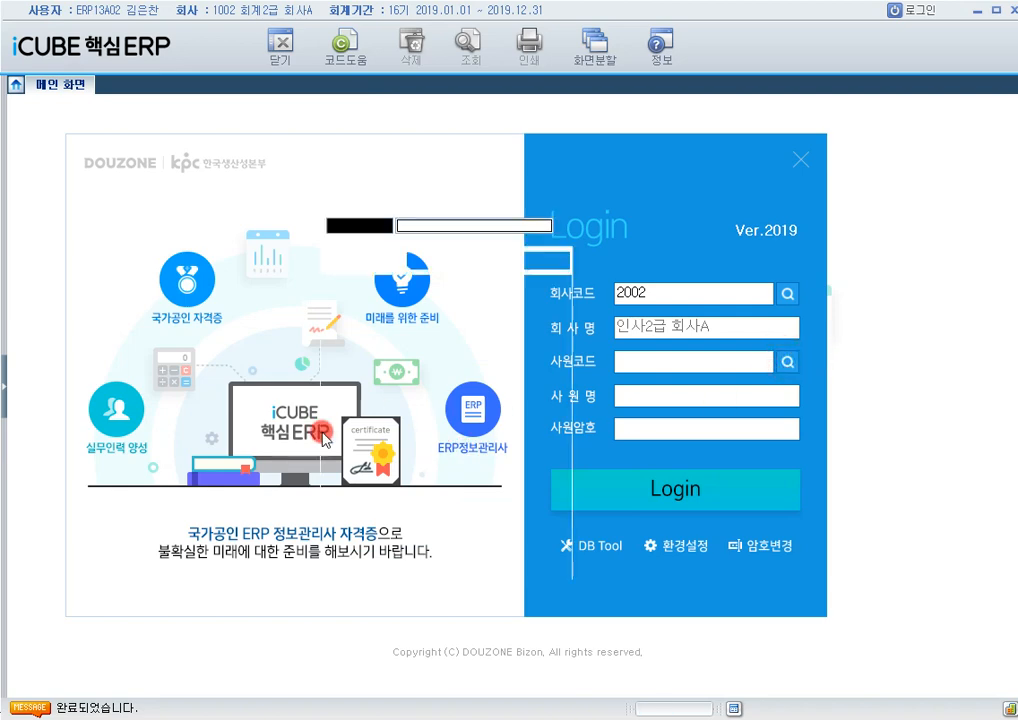
pyautogui.doubleClick(427, 310)
pyautogui.click(608, 486)
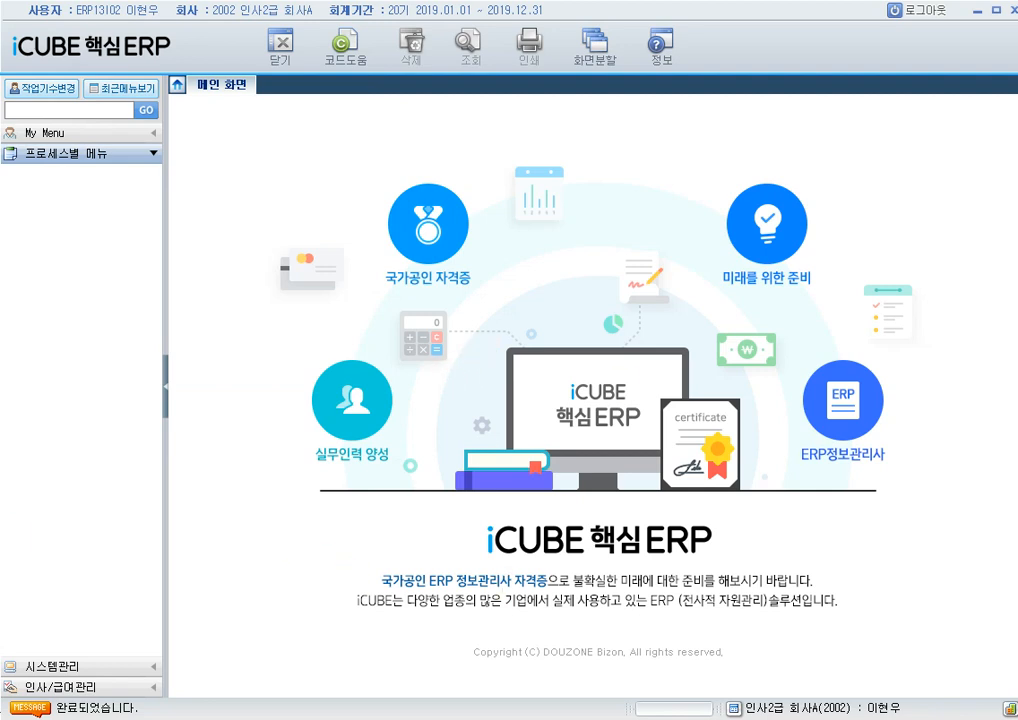
# Open 사원등록 under 시스템관리, clear both department range codes and list only system users (사용자만)
pyautogui.click(133, 668)
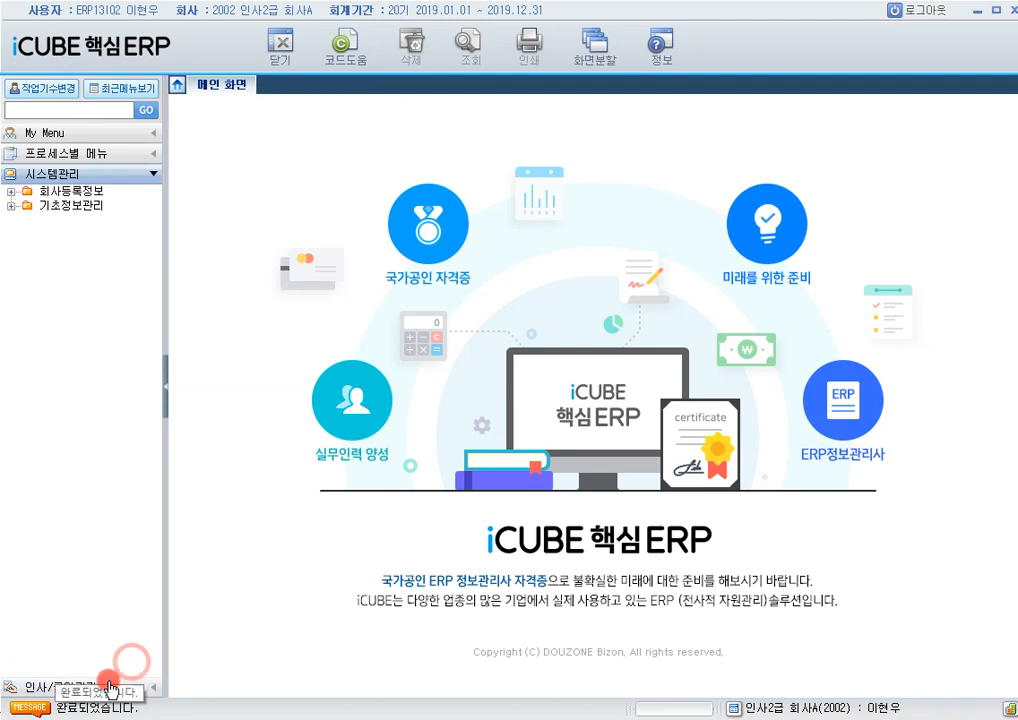
pyautogui.click(14, 191)
pyautogui.doubleClick(70, 247)
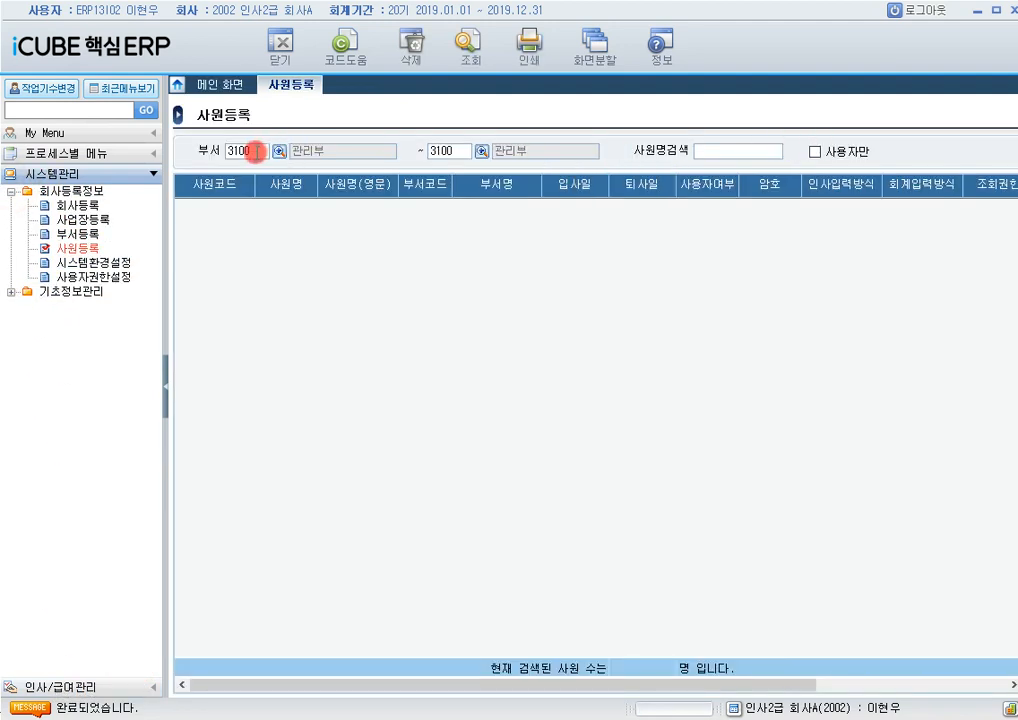
pyautogui.click(254, 152)
pyautogui.press('Delete')
pyautogui.click(455, 151)
pyautogui.press('Delete')
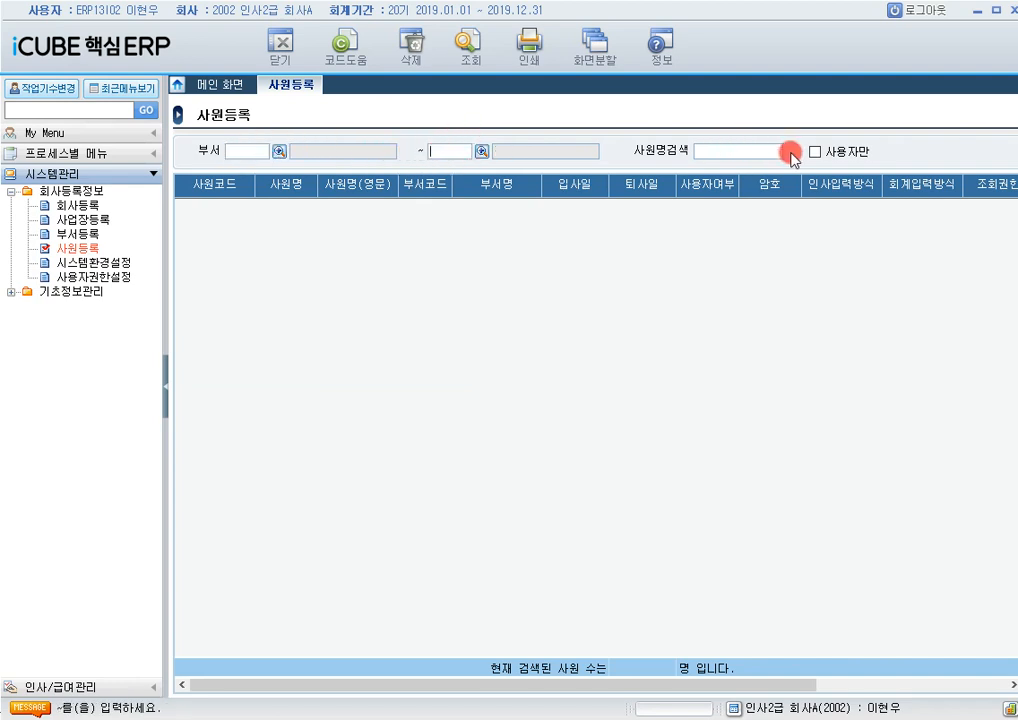
pyautogui.click(811, 155)
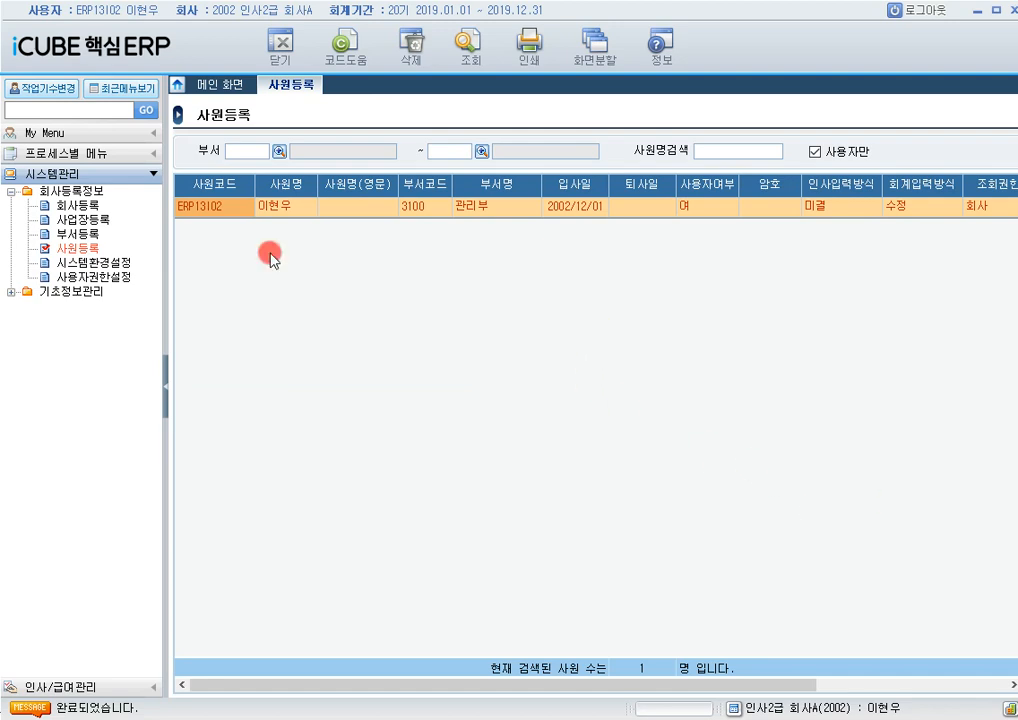
# Open 부서등록 and check the workplace codes of departments 1100 through 2200
pyautogui.click(80, 234)
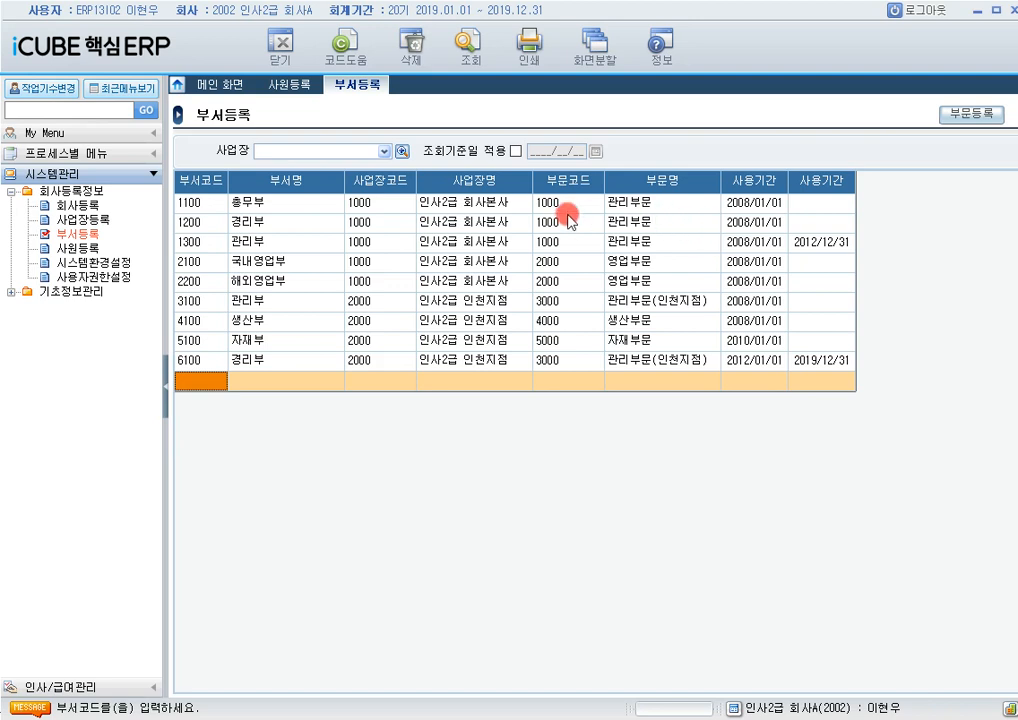
pyautogui.click(382, 202)
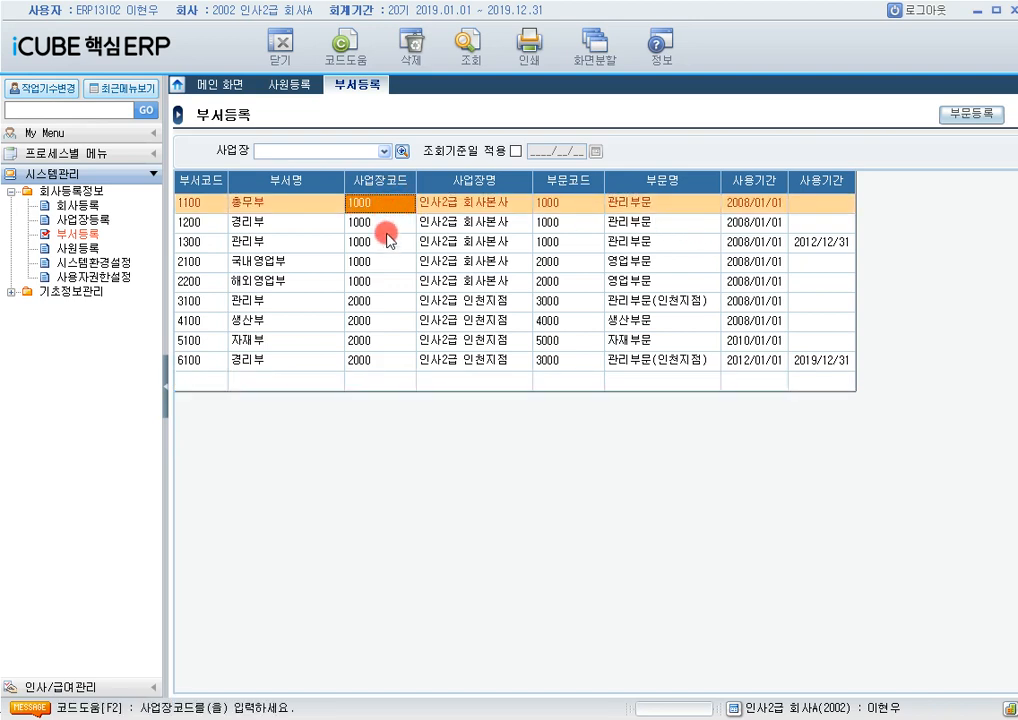
pyautogui.click(384, 222)
pyautogui.click(389, 243)
pyautogui.click(389, 262)
pyautogui.click(391, 282)
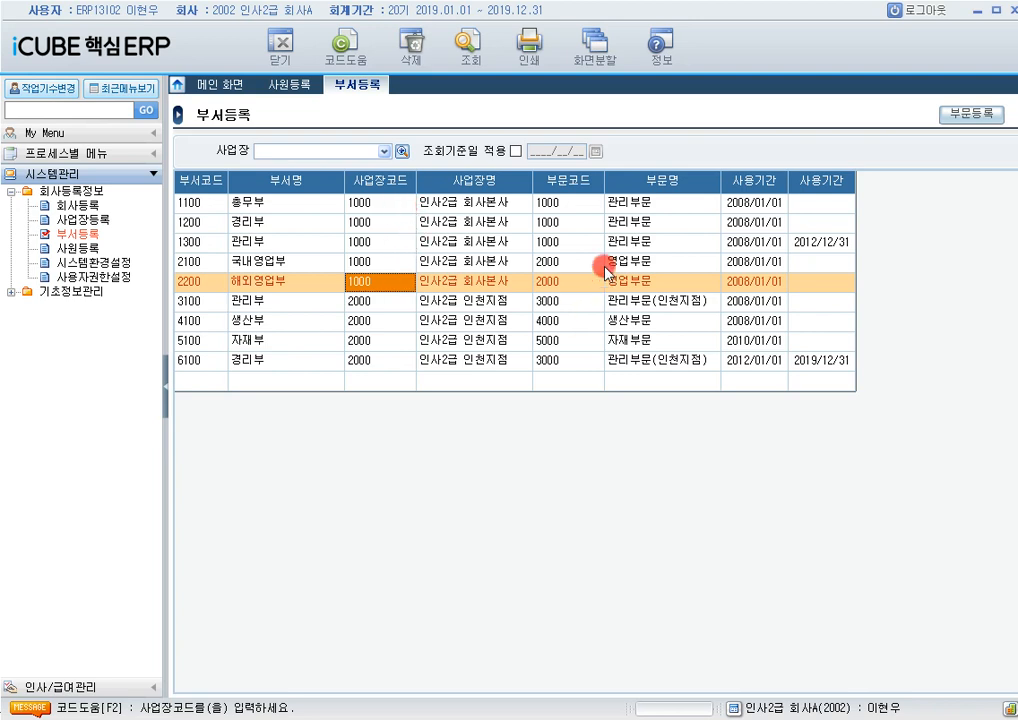
# Check the use-period end dates of departments 1300 and 6100, and the workplace and division of 해외영업부
pyautogui.click(834, 242)
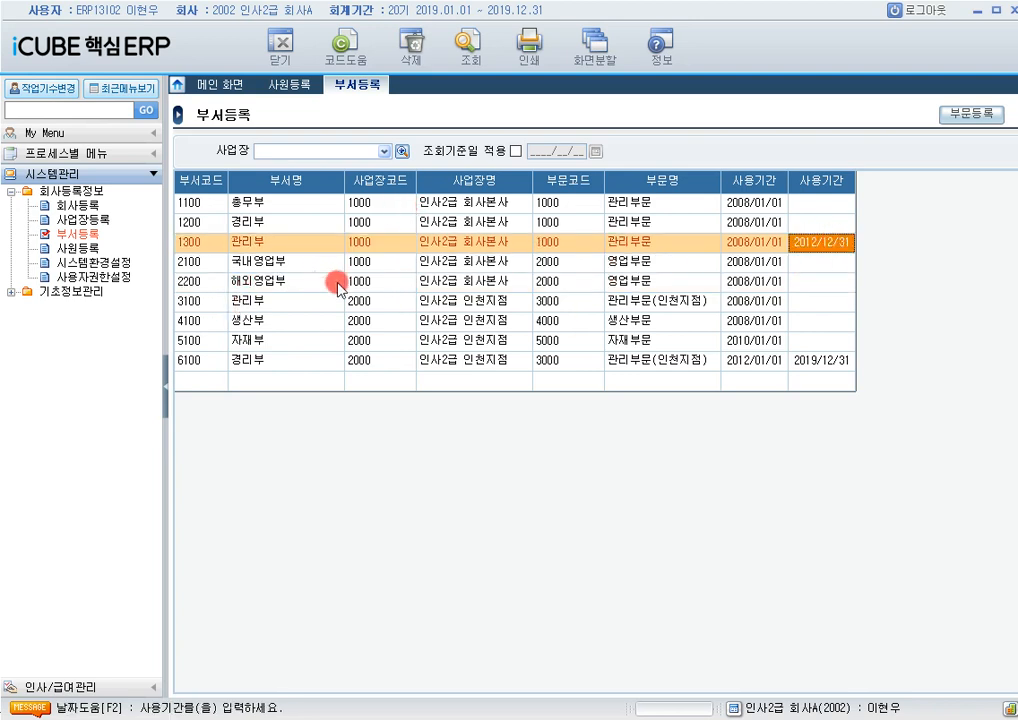
pyautogui.click(371, 362)
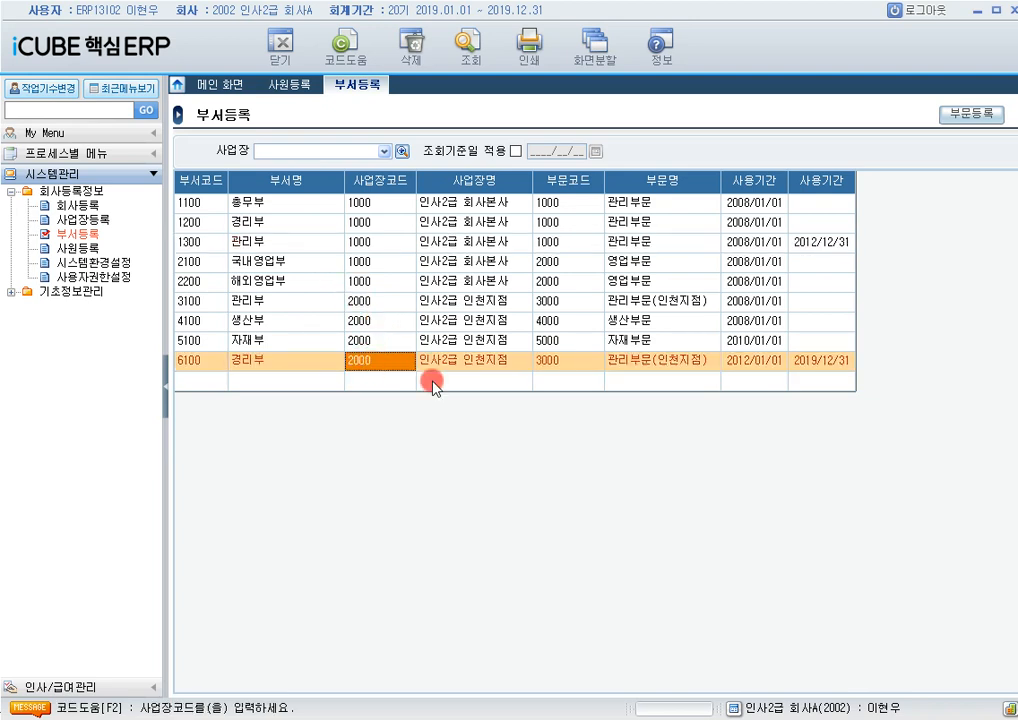
pyautogui.click(815, 364)
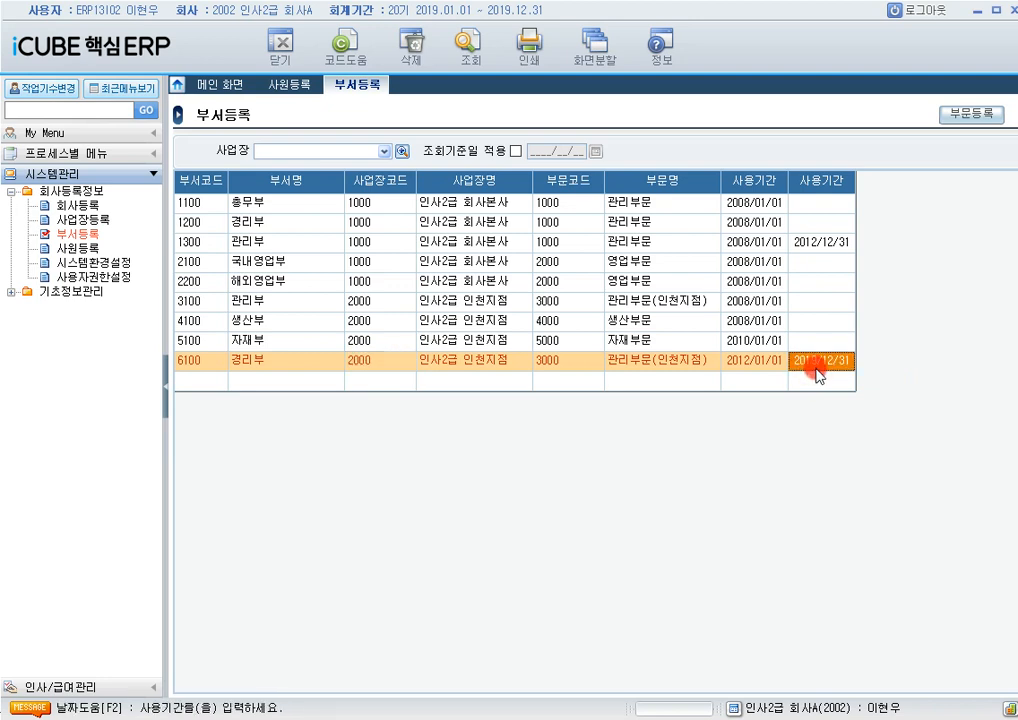
pyautogui.write('20191231')
pyautogui.click(596, 284)
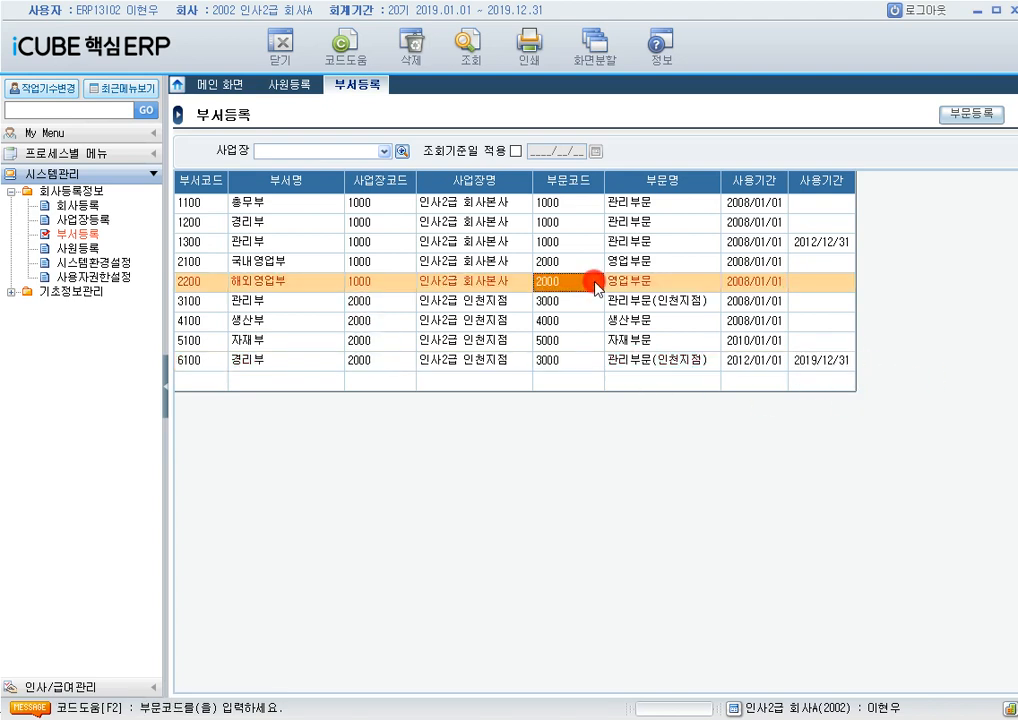
pyautogui.click(380, 282)
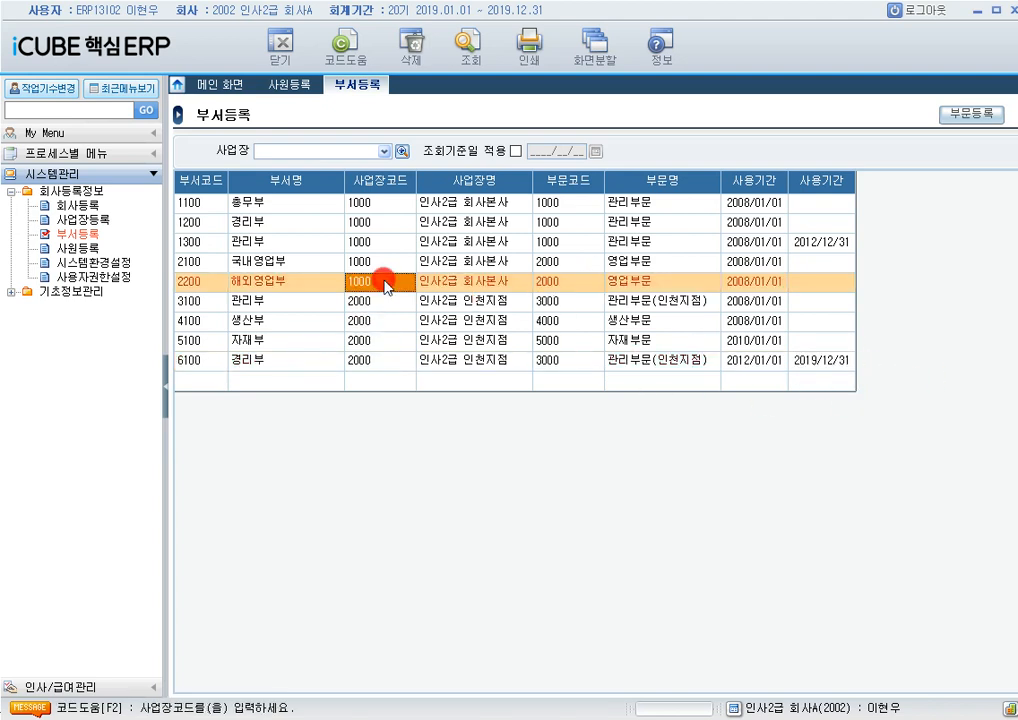
pyautogui.click(585, 283)
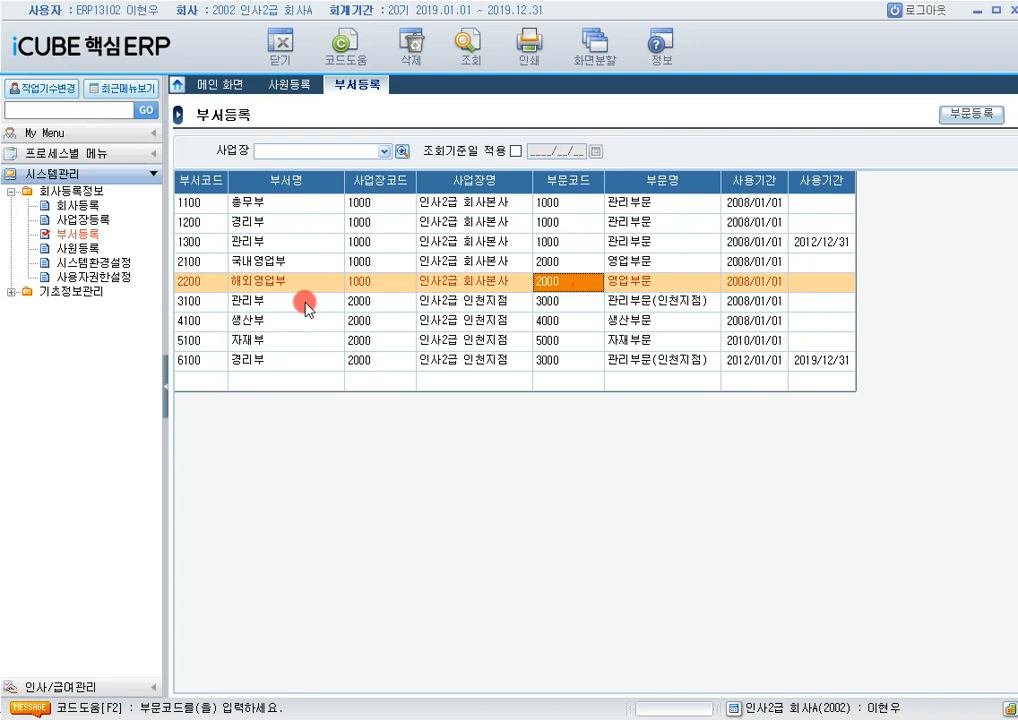
pyautogui.click(636, 281)
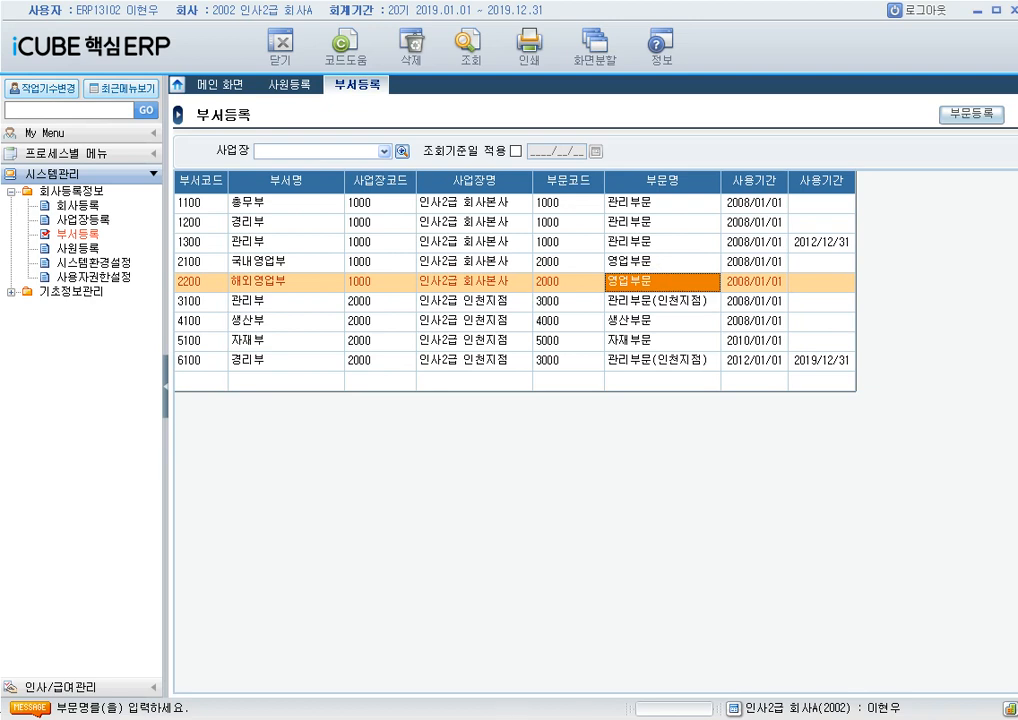
# Open 인사/급여환경설정 under 인사/급여관리 and check the 월일수 산정 basis
pyautogui.click(130, 690)
pyautogui.click(12, 212)
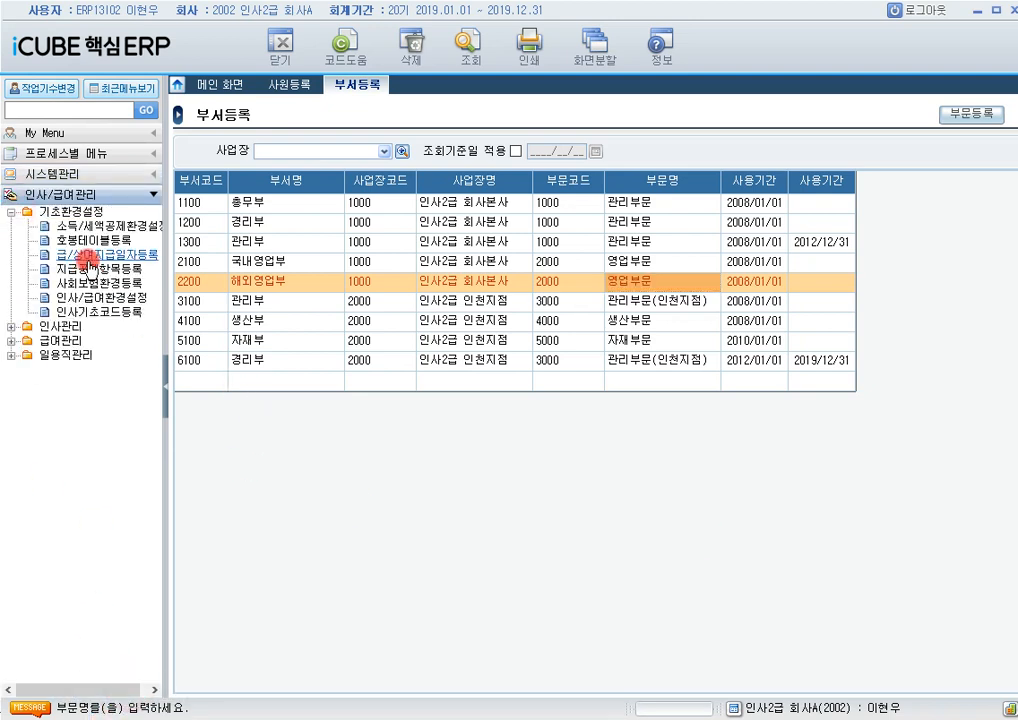
pyautogui.click(100, 297)
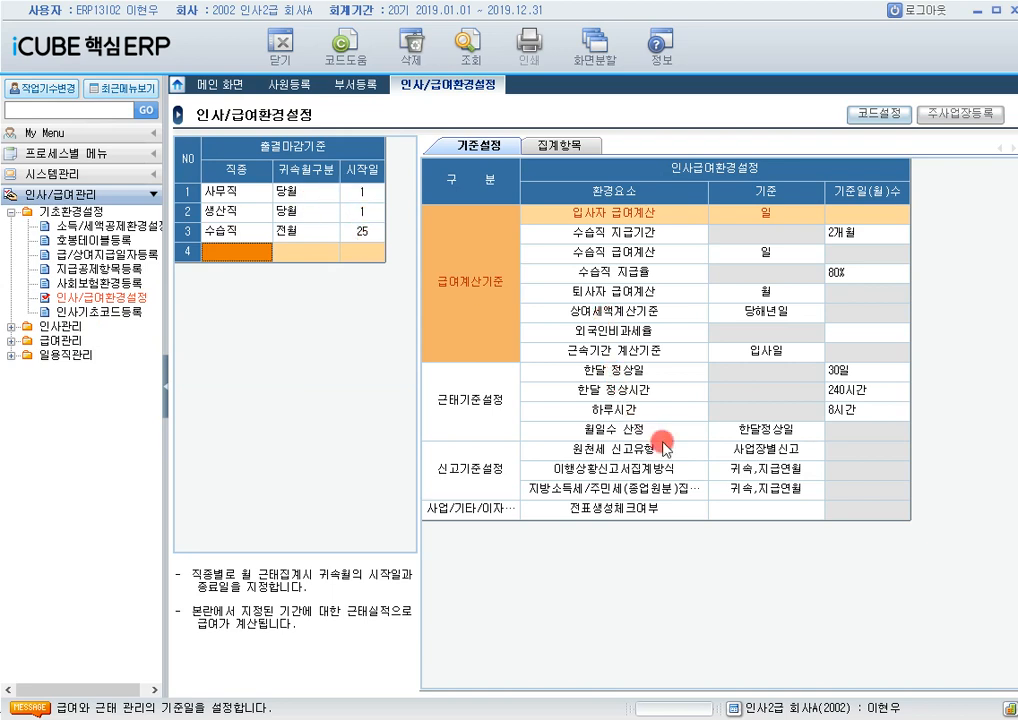
pyautogui.click(730, 430)
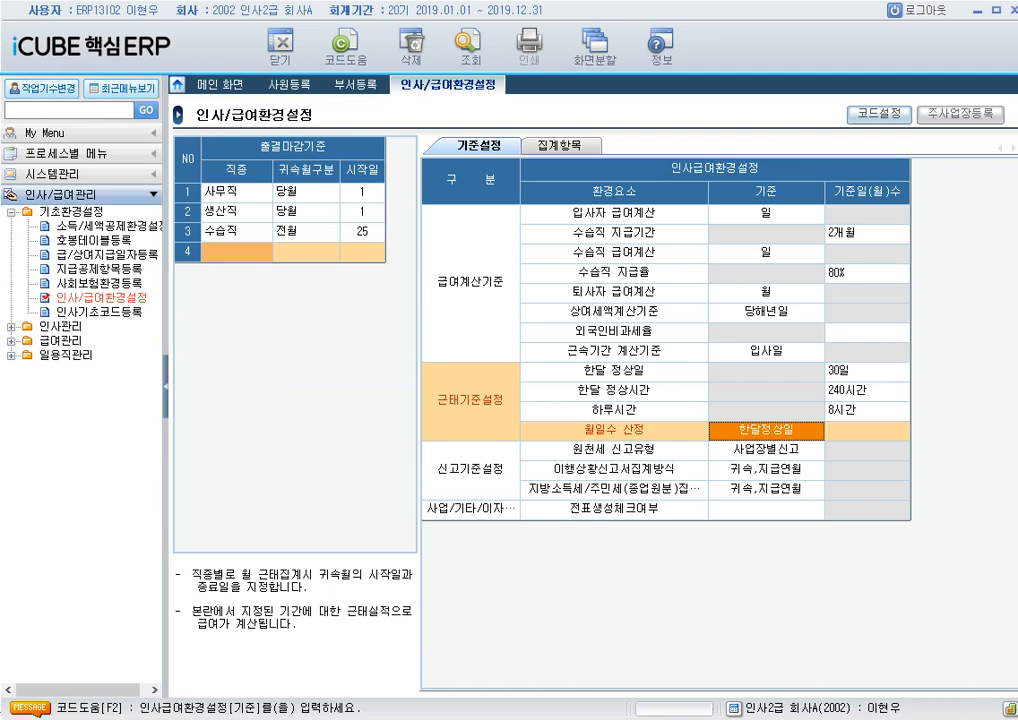
# Open 지급공제항목등록, dismiss the notice and retrieve the 2019 items for 급여구분 급여 and 지급/공제구분 지급
pyautogui.click(79, 295)
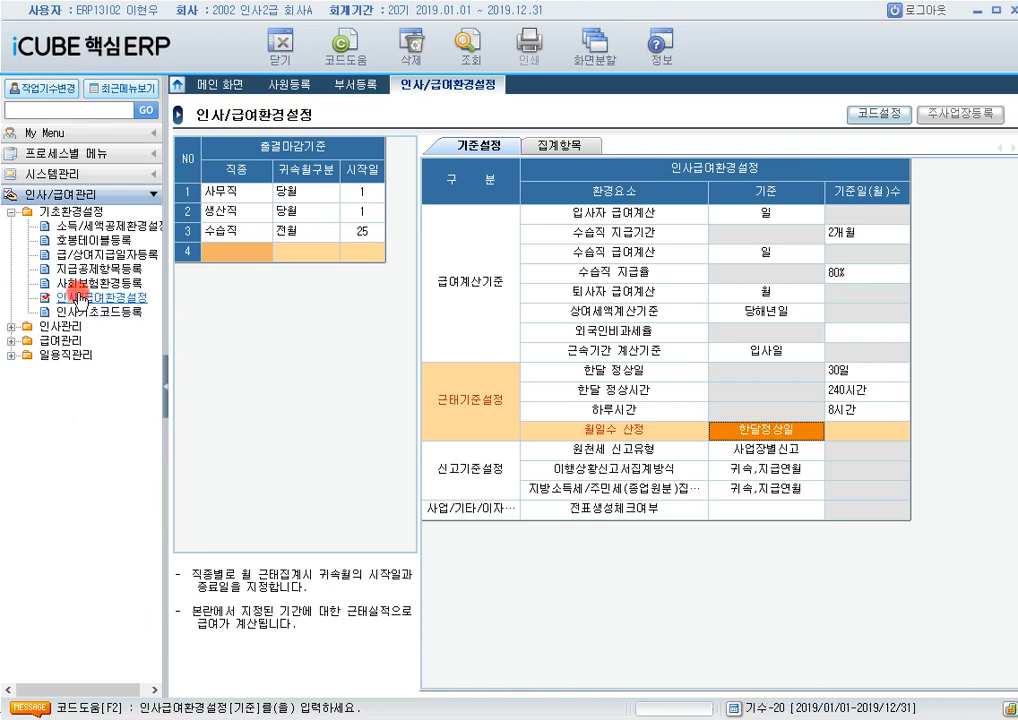
pyautogui.click(118, 269)
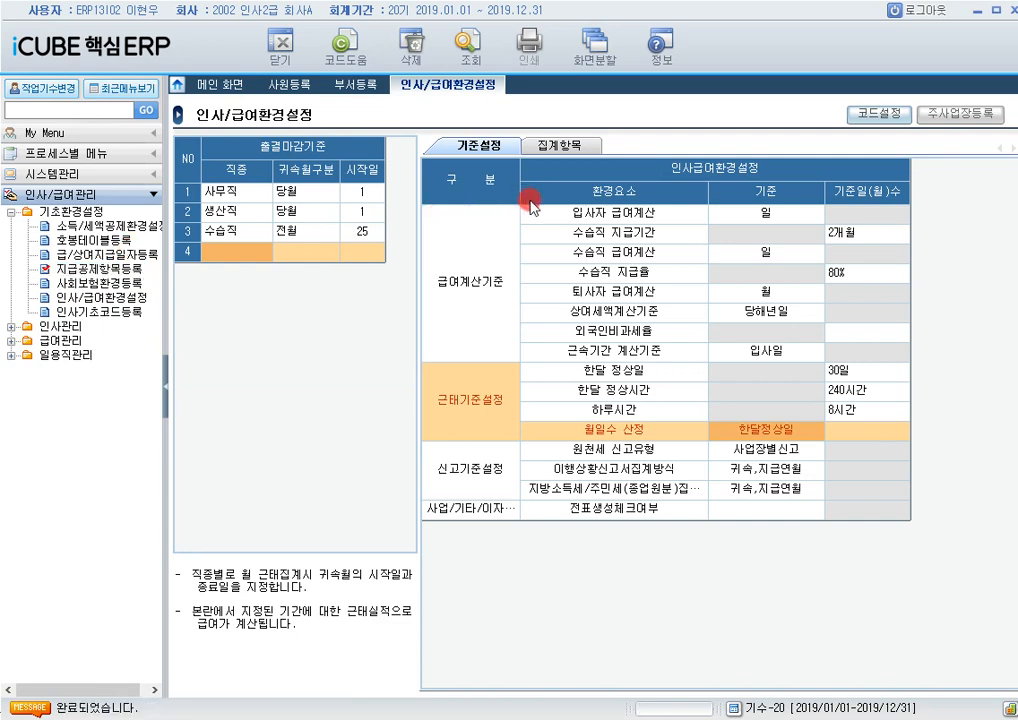
pyautogui.click(674, 537)
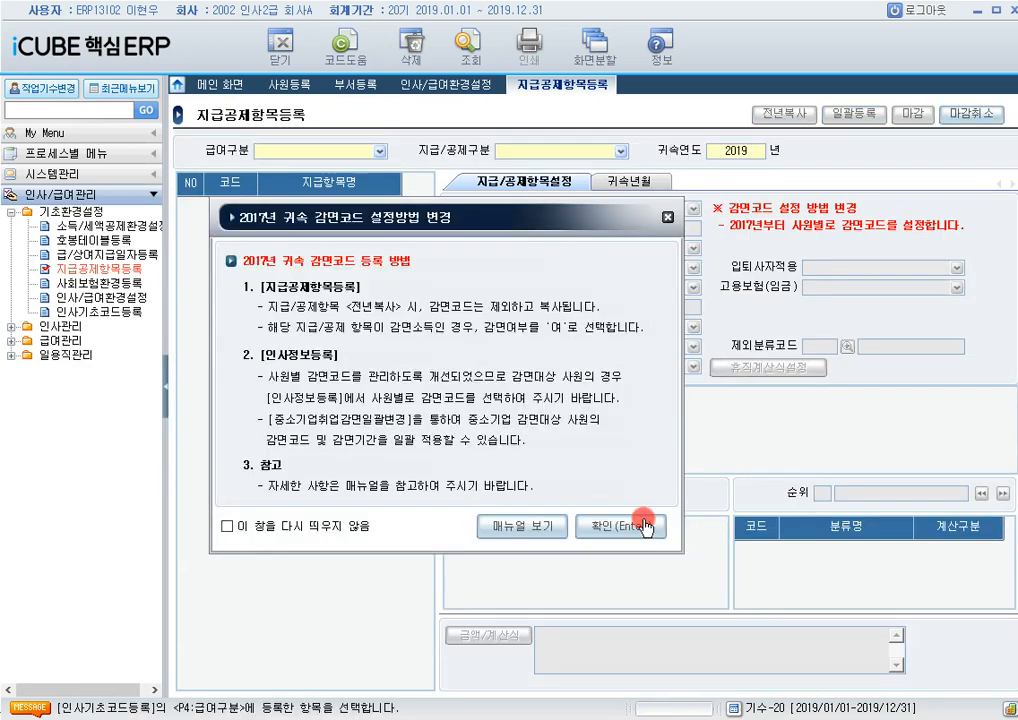
pyautogui.click(645, 527)
pyautogui.click(345, 152)
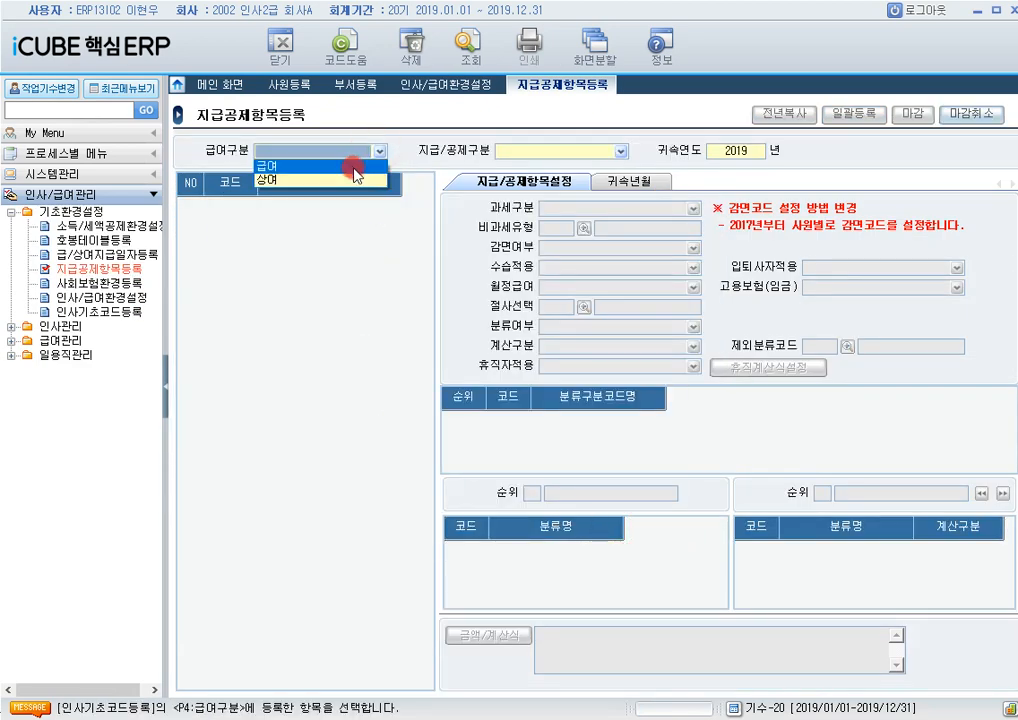
pyautogui.click(355, 166)
pyautogui.click(605, 150)
pyautogui.click(580, 164)
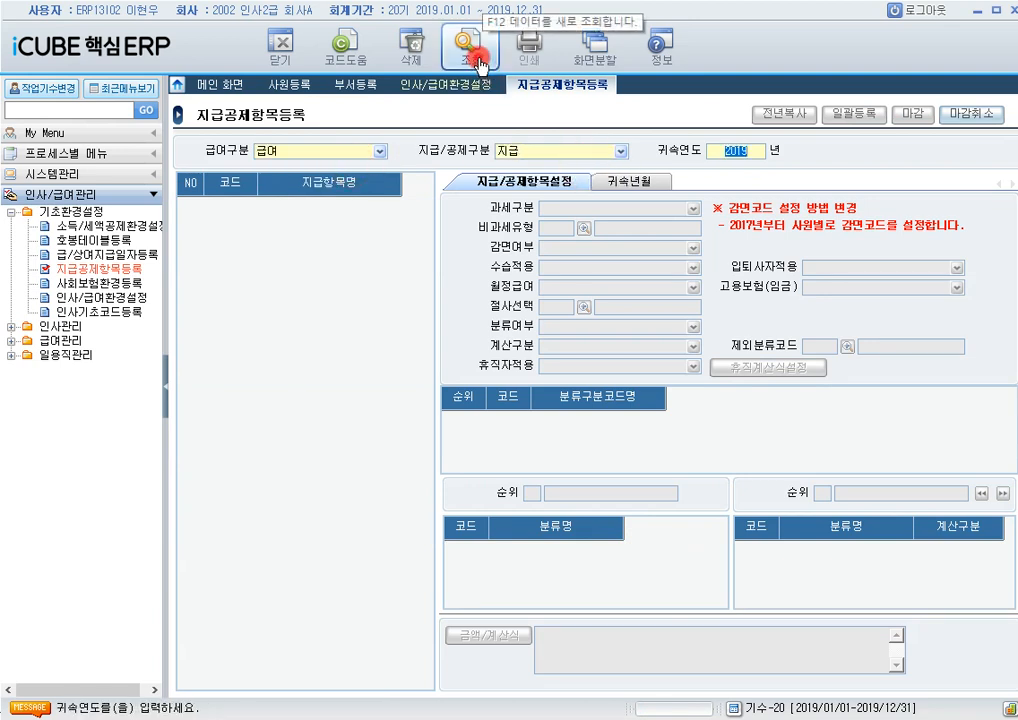
pyautogui.click(478, 62)
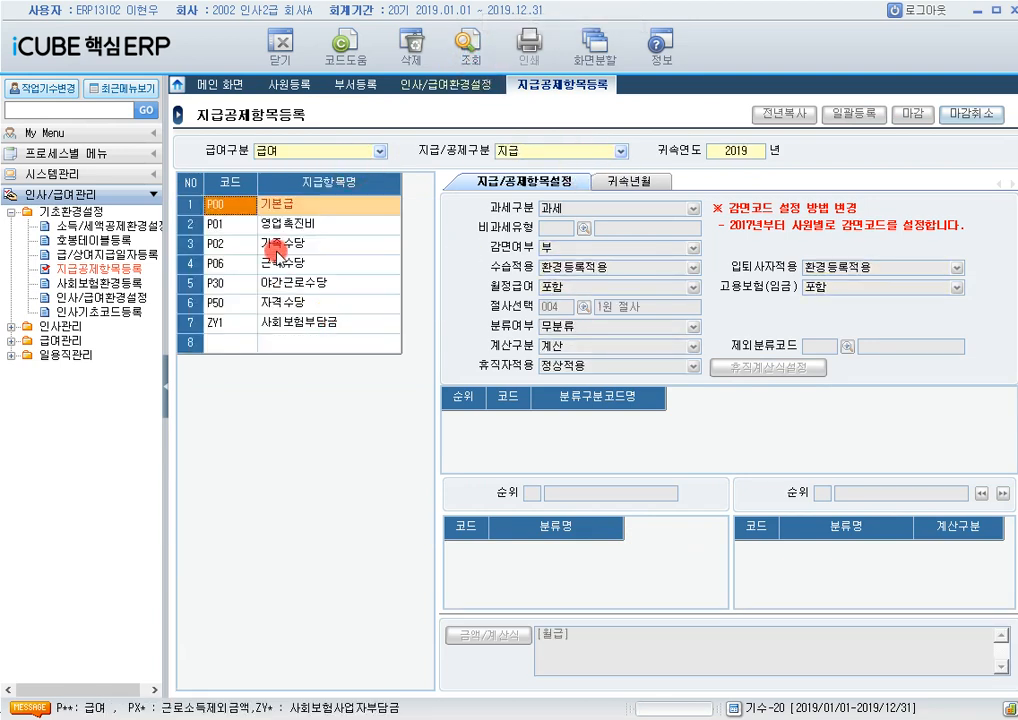
# Select the 가족수당 pay item, cancel the closing (마감취소) and acknowledge the messages
pyautogui.click(277, 247)
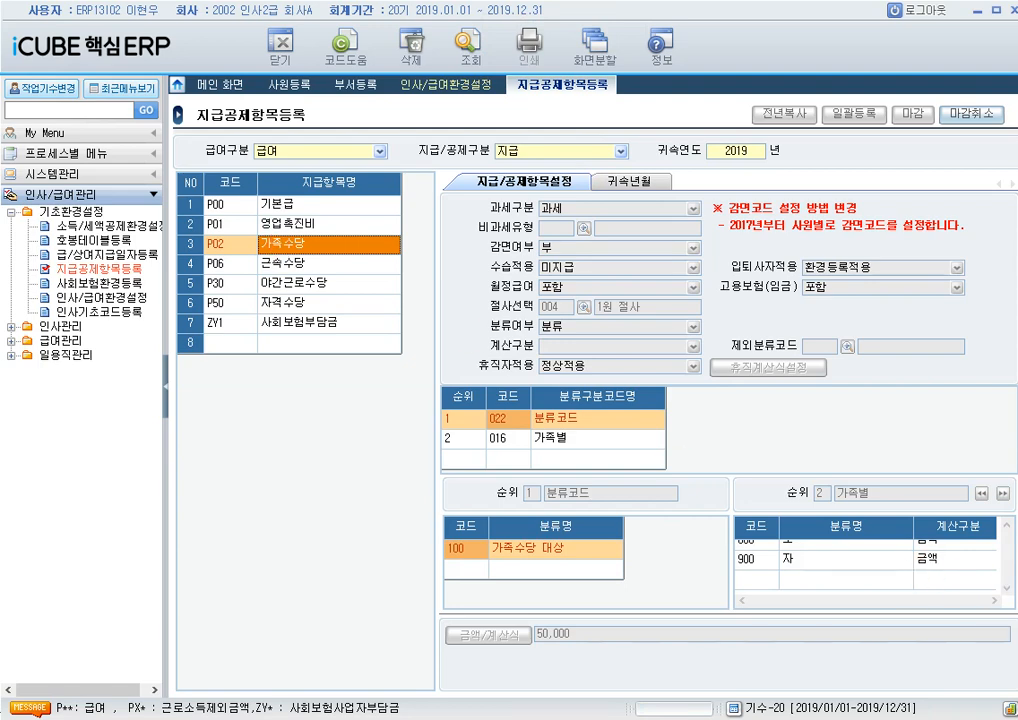
pyautogui.click(970, 113)
pyautogui.click(430, 428)
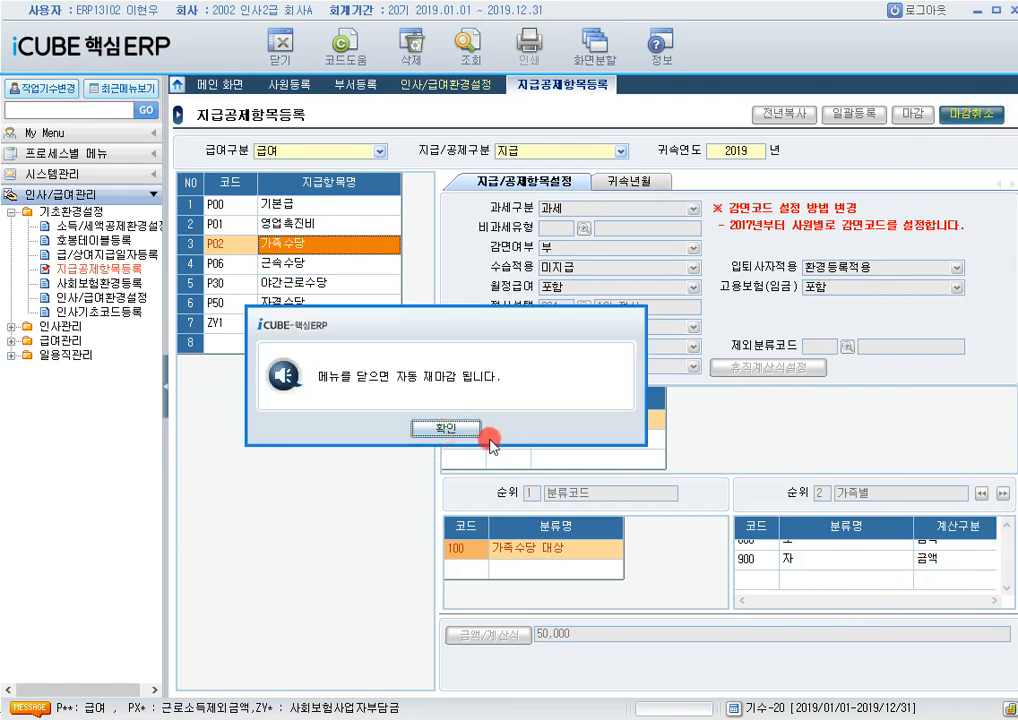
pyautogui.click(410, 488)
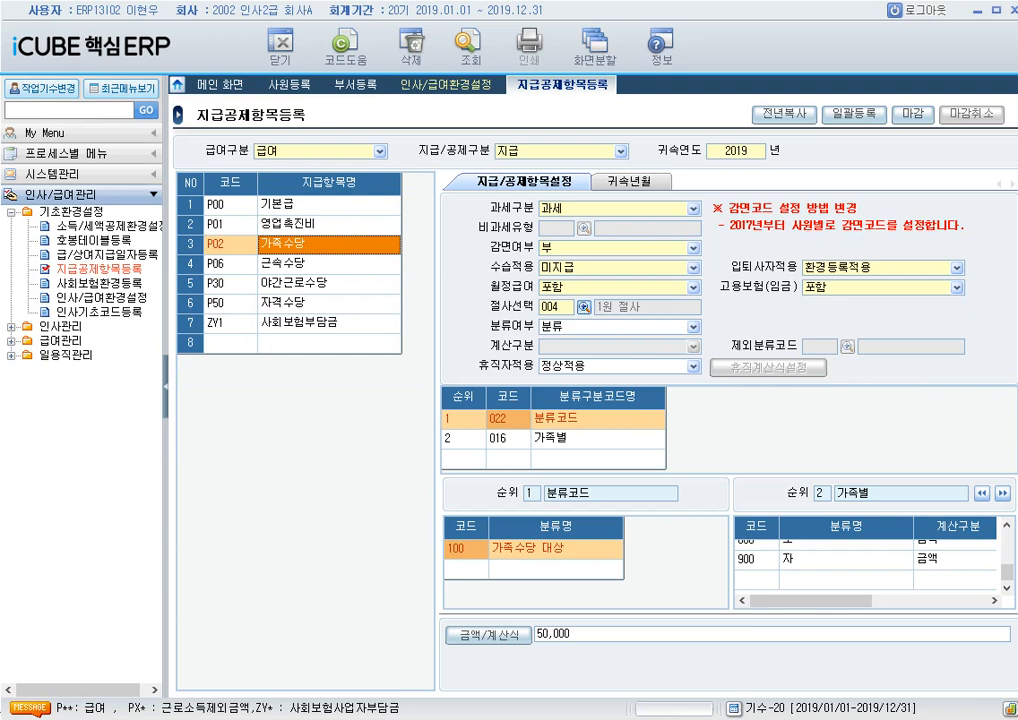
# Check the calculation type and amount set for 모 in the 가족별 classification of 가족수당
pyautogui.click(1008, 530)
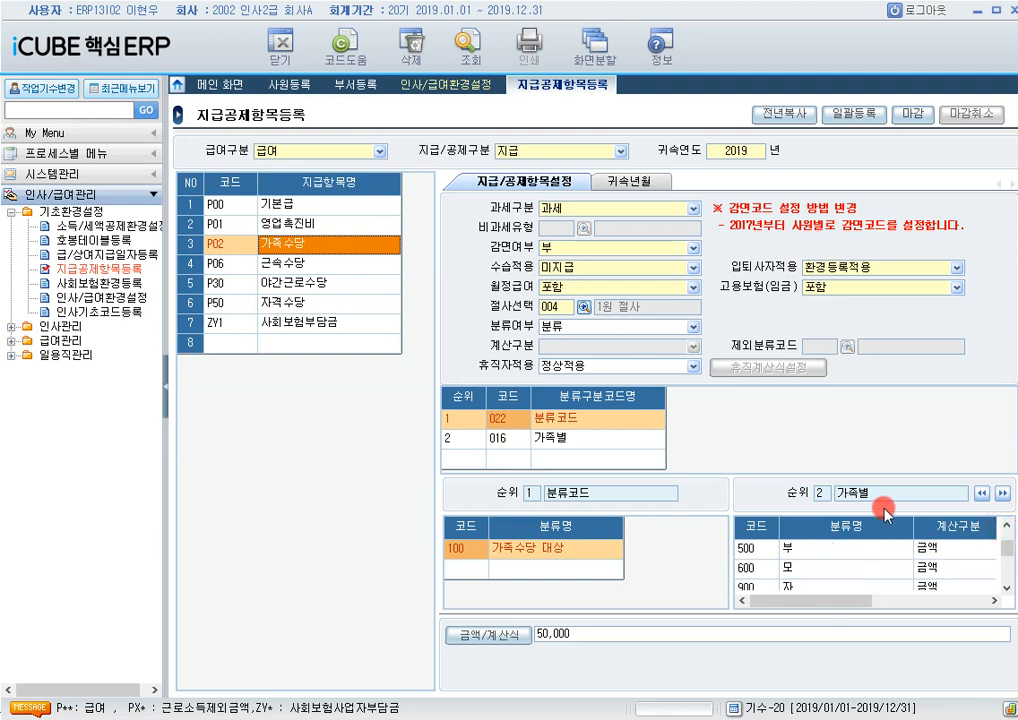
pyautogui.click(868, 572)
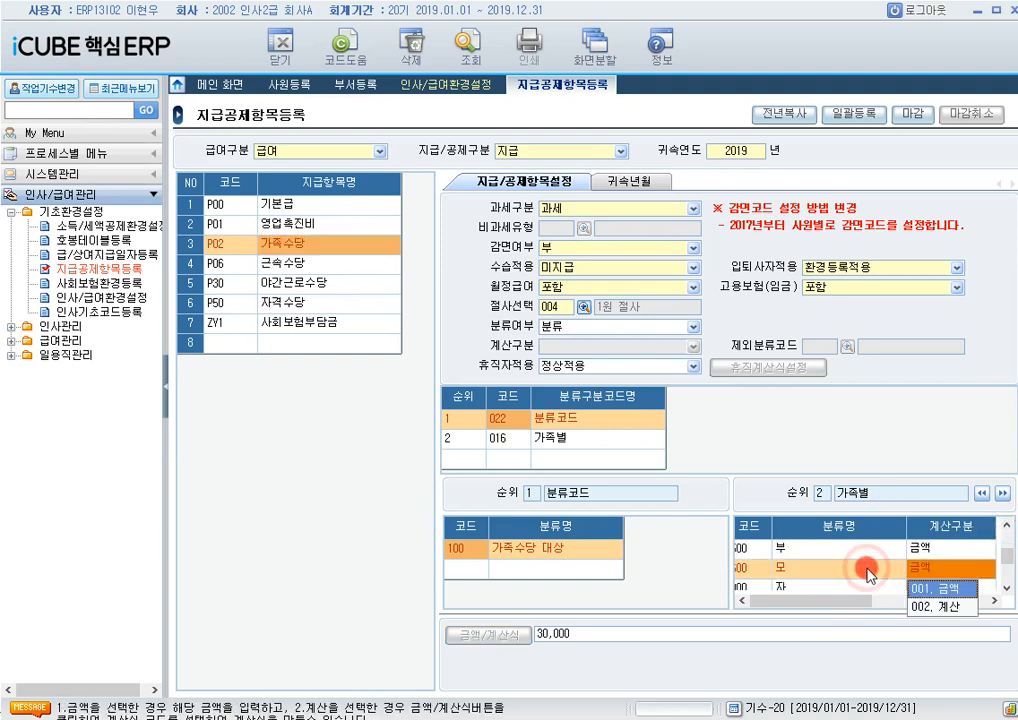
pyautogui.click(925, 445)
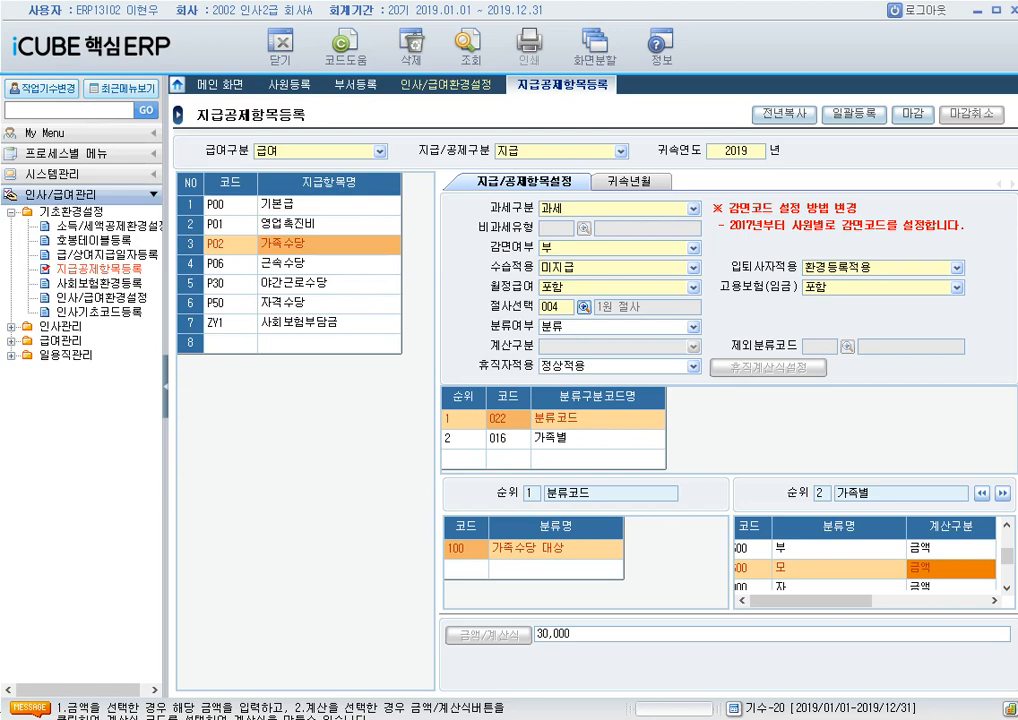
# Open 호봉테이블등록 and add a pay-step history entry for 차장 starting 2019/01
pyautogui.click(77, 241)
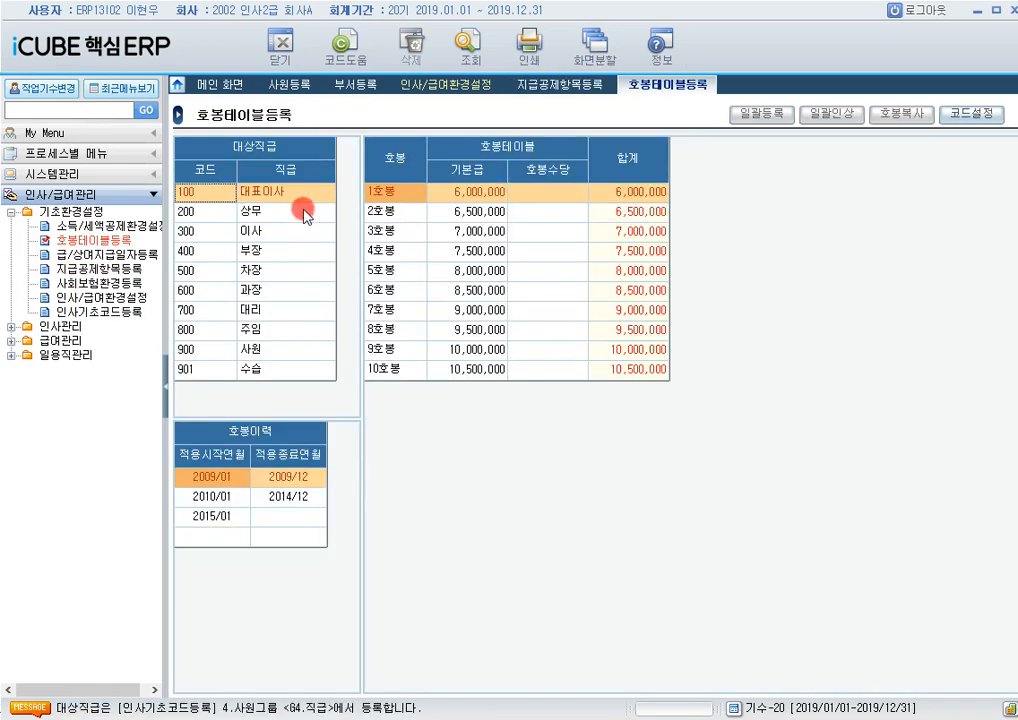
pyautogui.click(275, 271)
pyautogui.click(230, 595)
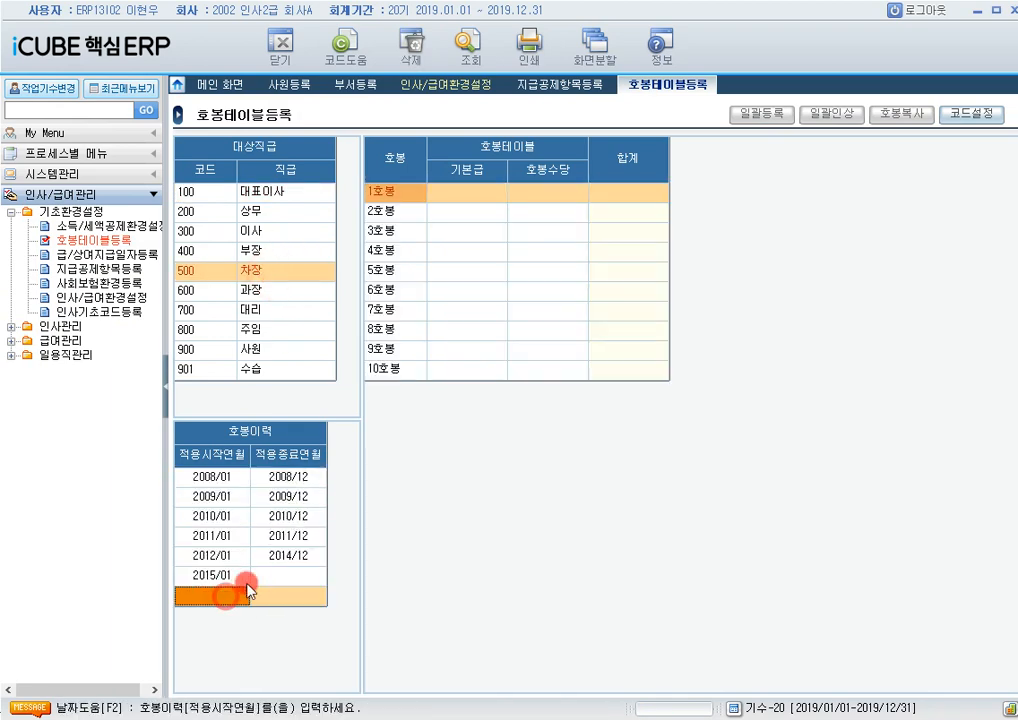
pyautogui.write('201901')
pyautogui.press('Return')
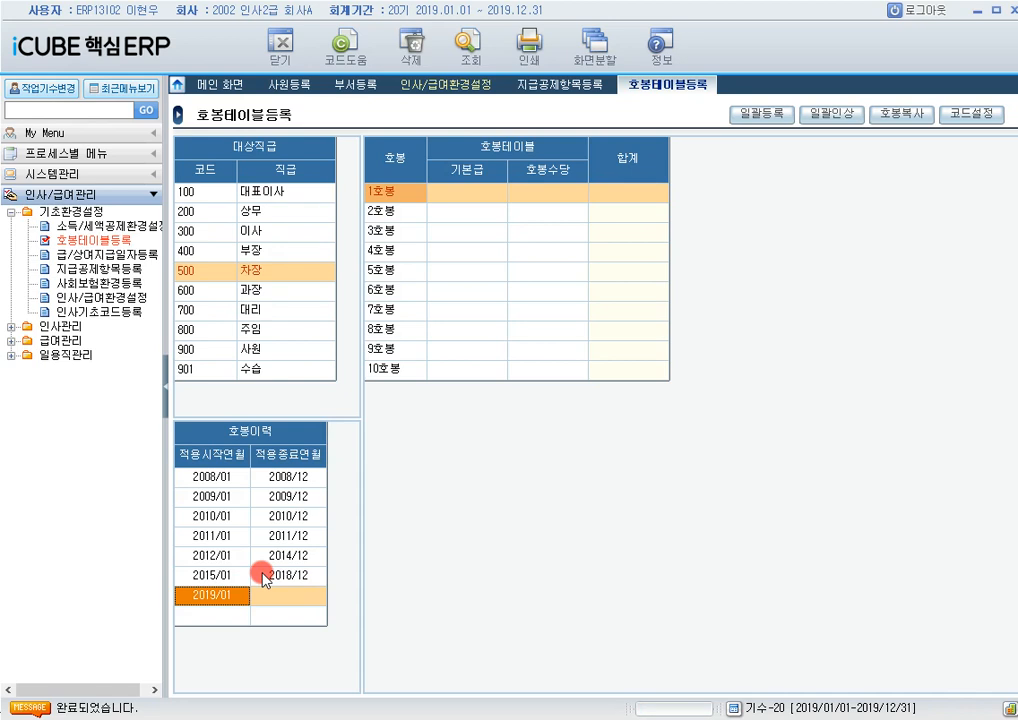
# Start the 일괄등록 for 1호봉 to 10호봉, setting the 기본급 initial value to 2,000,000 and its increment to 100,000
pyautogui.click(762, 115)
pyautogui.click(405, 317)
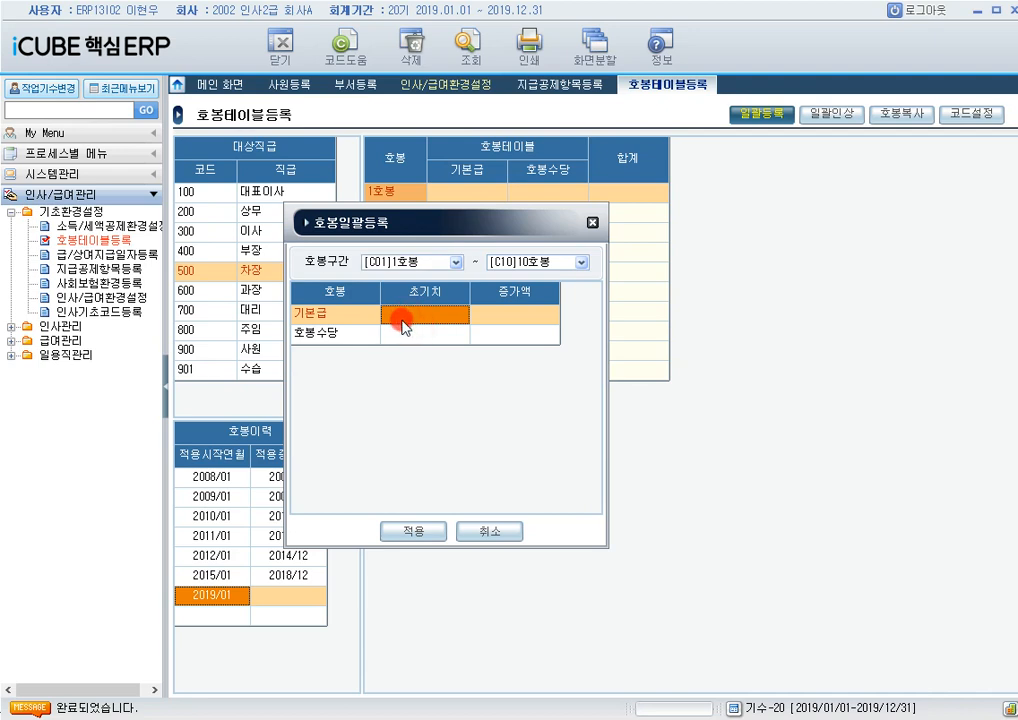
pyautogui.write('2,000,000')
pyautogui.press('Return')
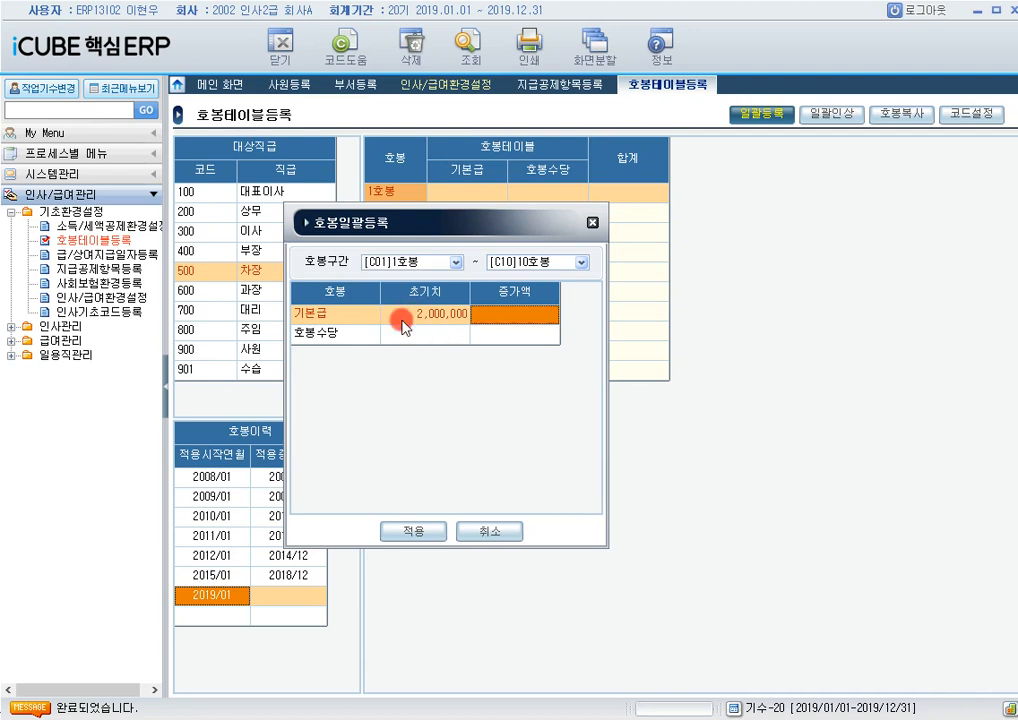
pyautogui.write('100000')
pyautogui.press('Return')
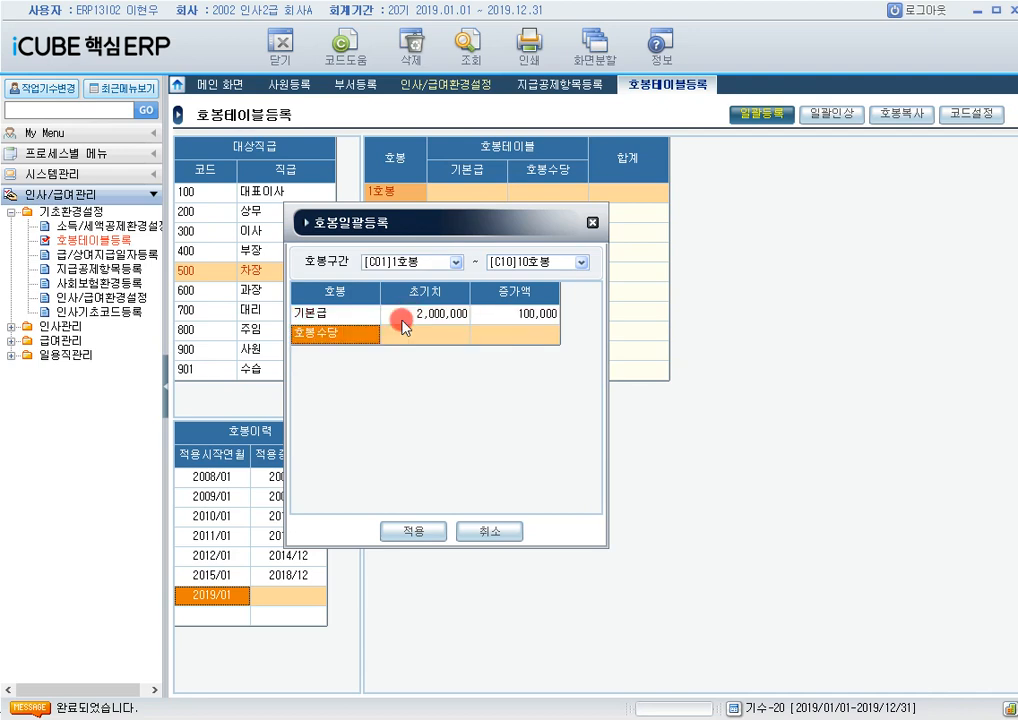
# Set the 호봉수당 initial value to 120,000 and its increment to 40,000, and apply the bulk registration
pyautogui.write('1200000')
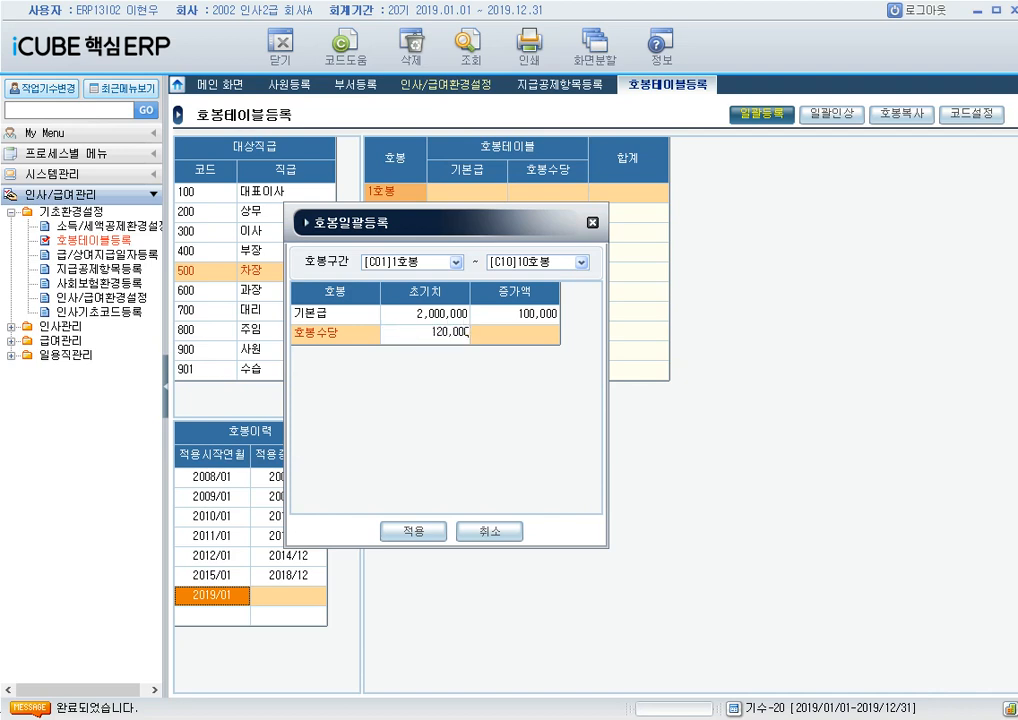
pyautogui.press('Return')
pyautogui.write('40,000')
pyautogui.press('Return')
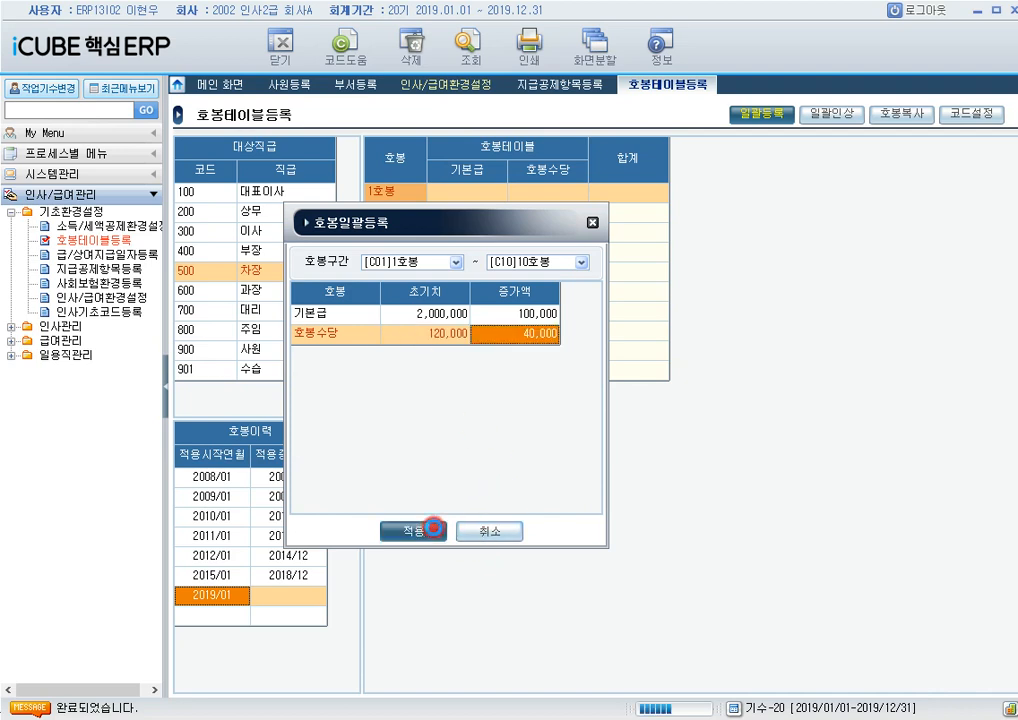
pyautogui.click(414, 531)
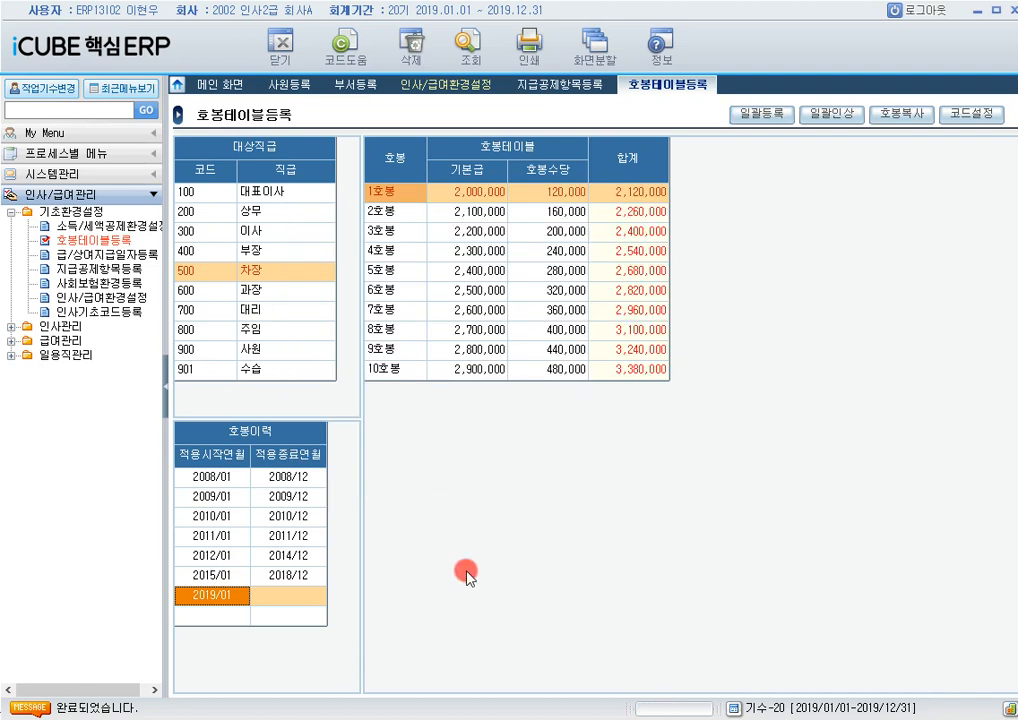
# Raise the 기본급 of 1호봉 to 10호봉 by a 정률 of 7% with 일괄인상, and check the 6호봉 amounts
pyautogui.click(825, 120)
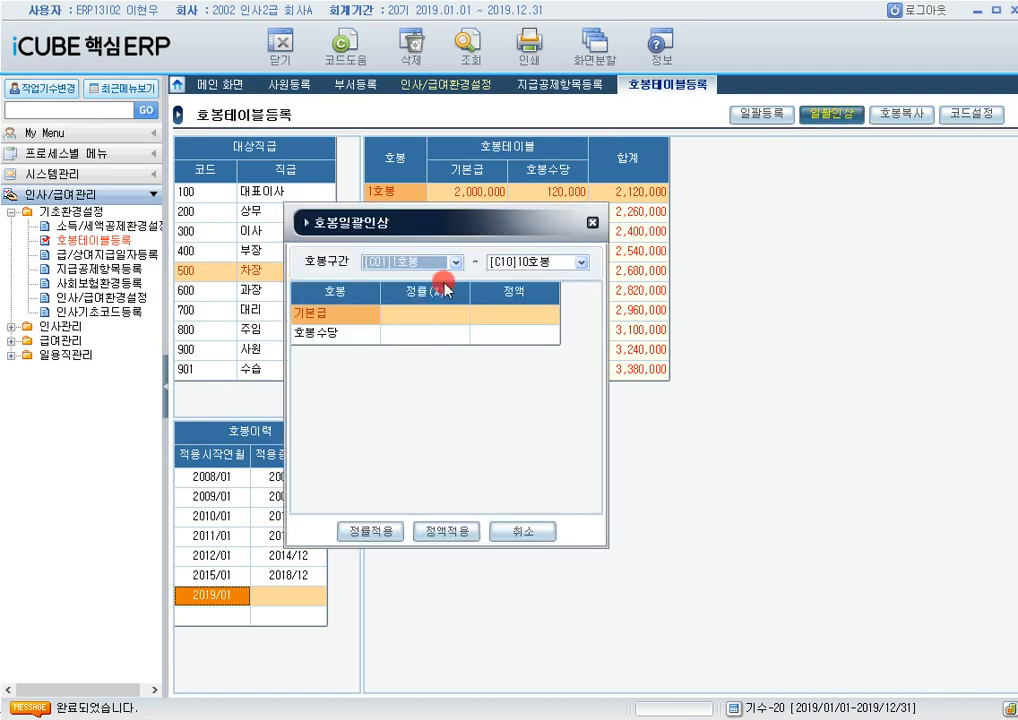
pyautogui.click(434, 314)
pyautogui.click(451, 316)
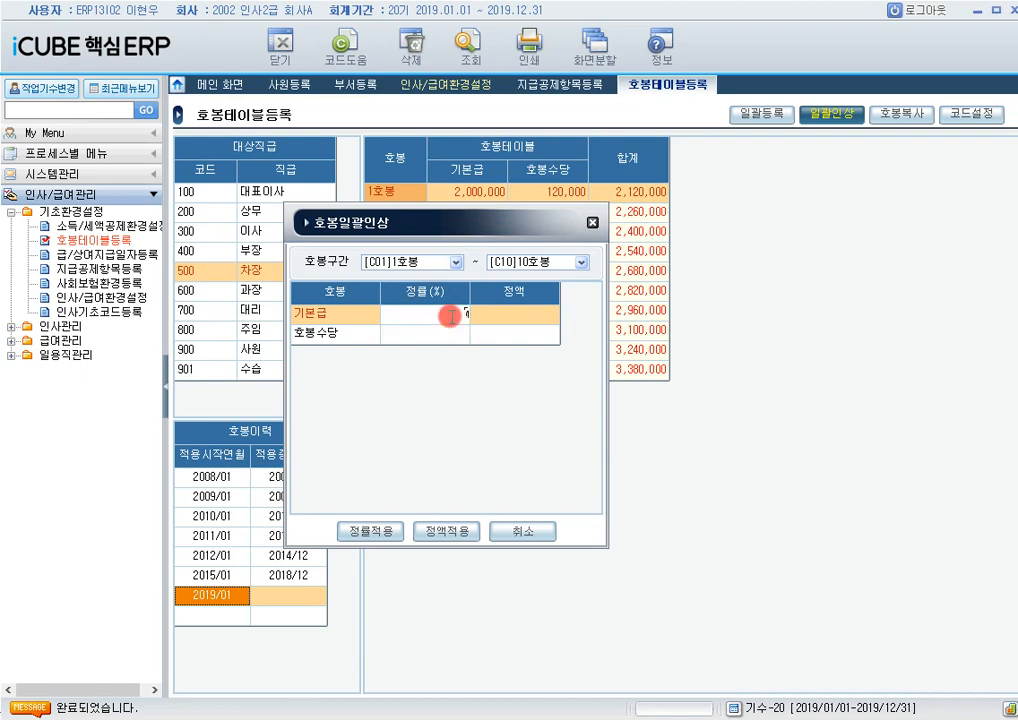
pyautogui.write('7')
pyautogui.click(452, 332)
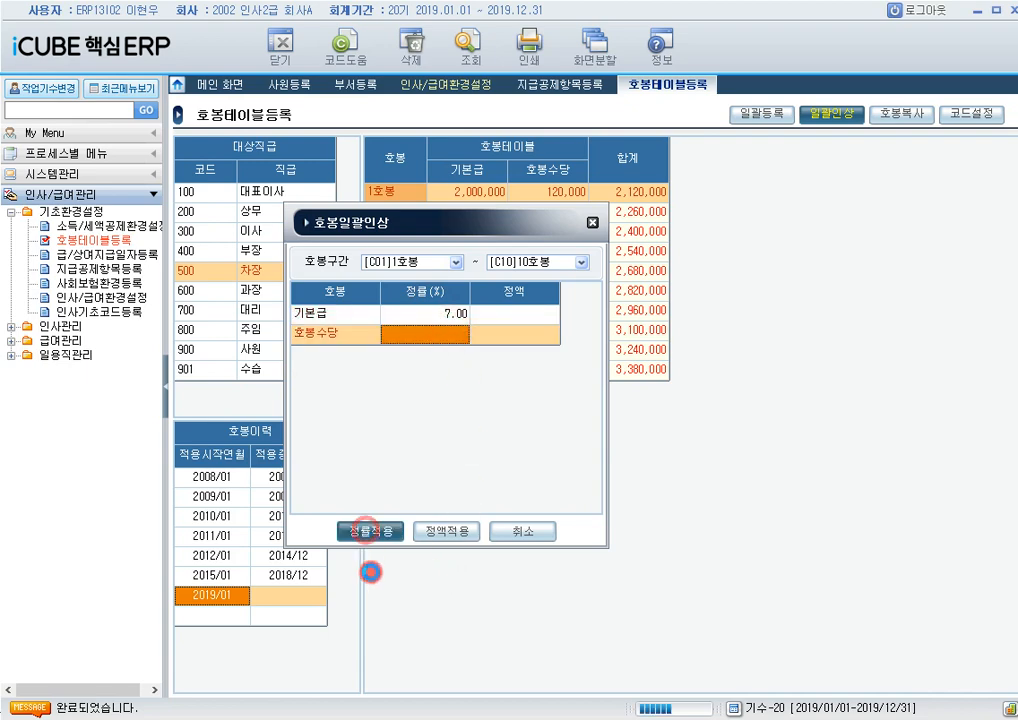
pyautogui.click(370, 531)
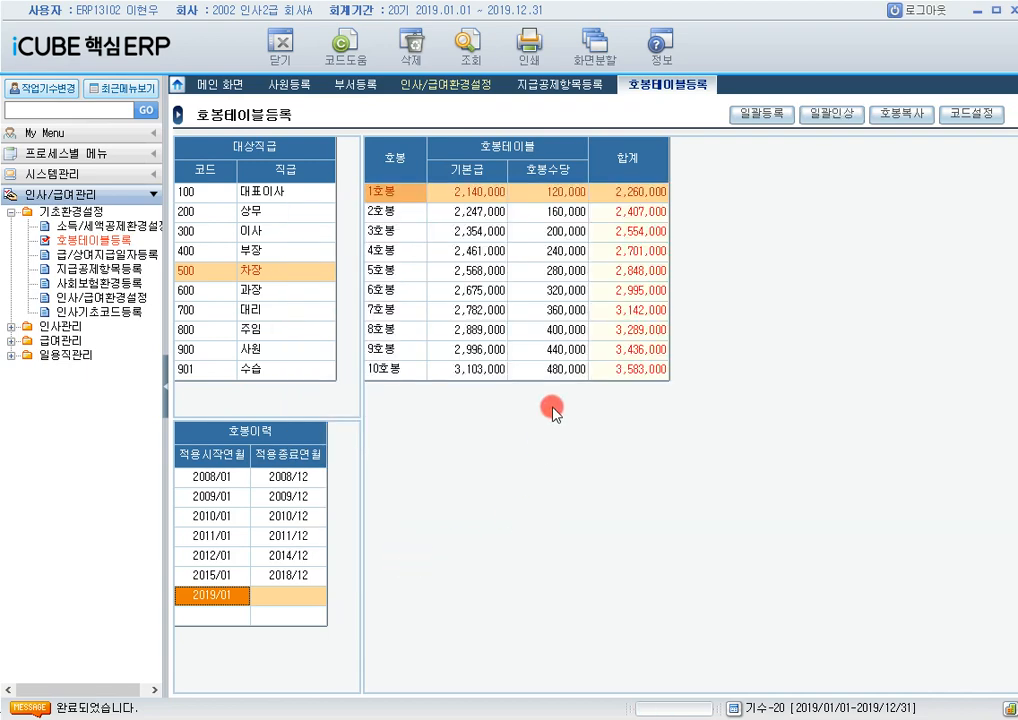
pyautogui.click(500, 290)
pyautogui.click(550, 290)
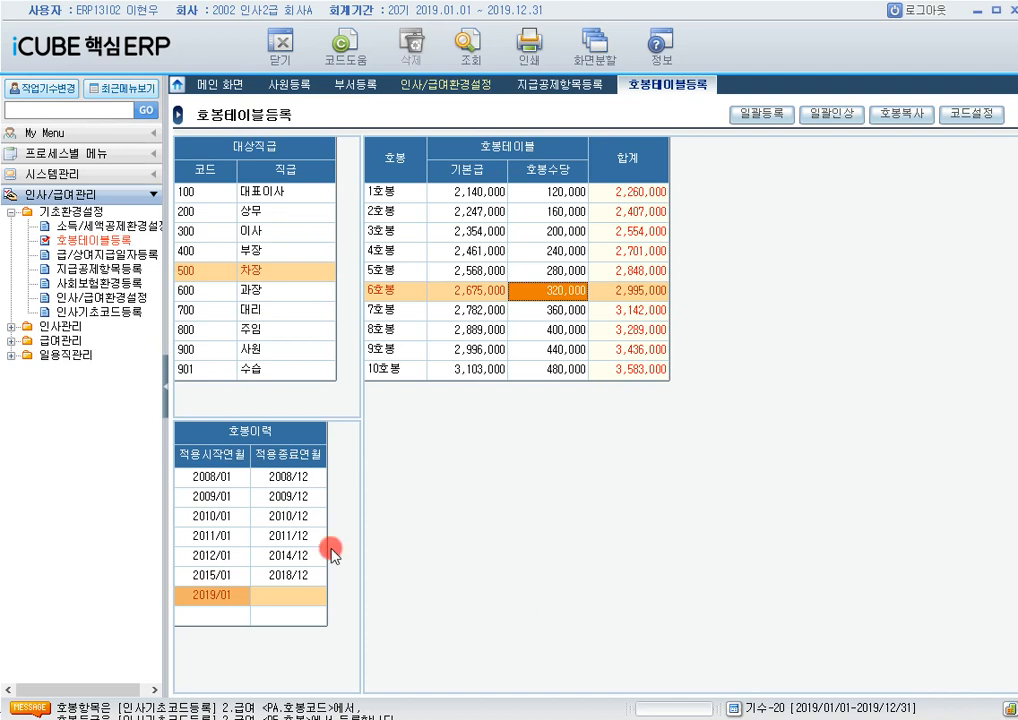
# Open 인사정보등록 and check the 재직정보 and 급여정보 of the 관리부 employee in row 6
pyautogui.click(11, 326)
pyautogui.click(57, 341)
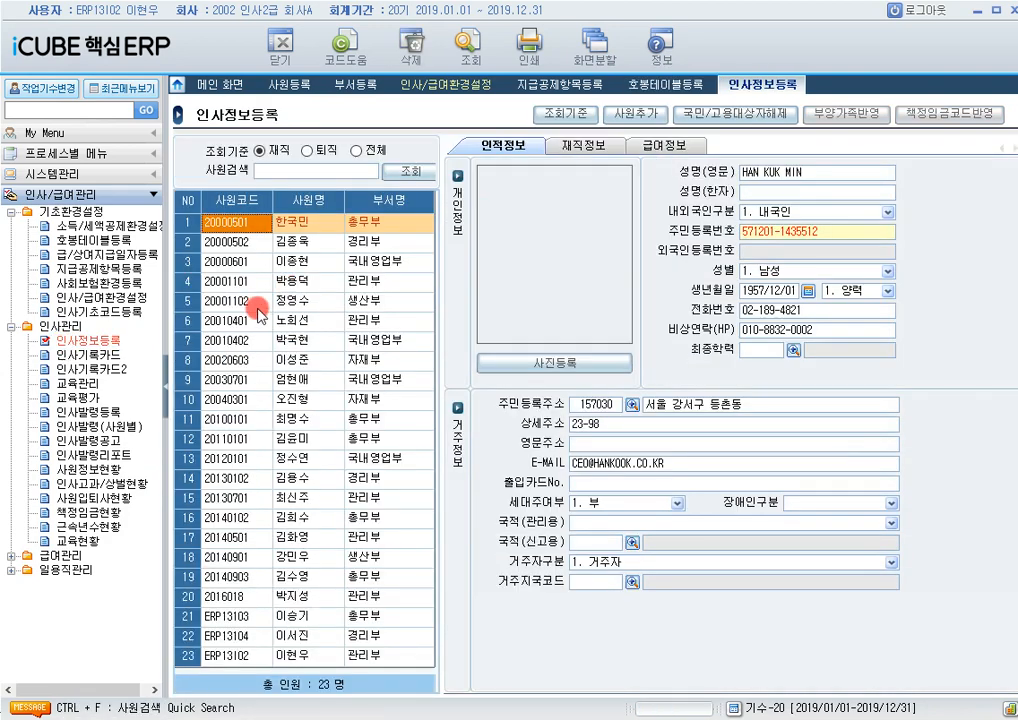
pyautogui.click(327, 328)
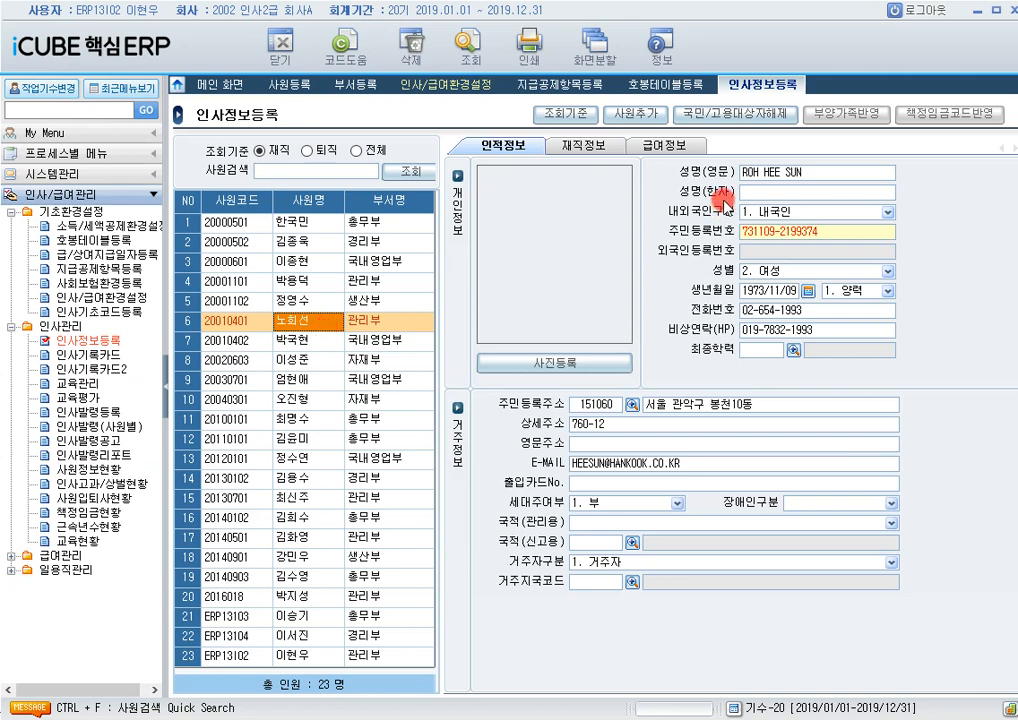
pyautogui.click(605, 148)
pyautogui.click(672, 146)
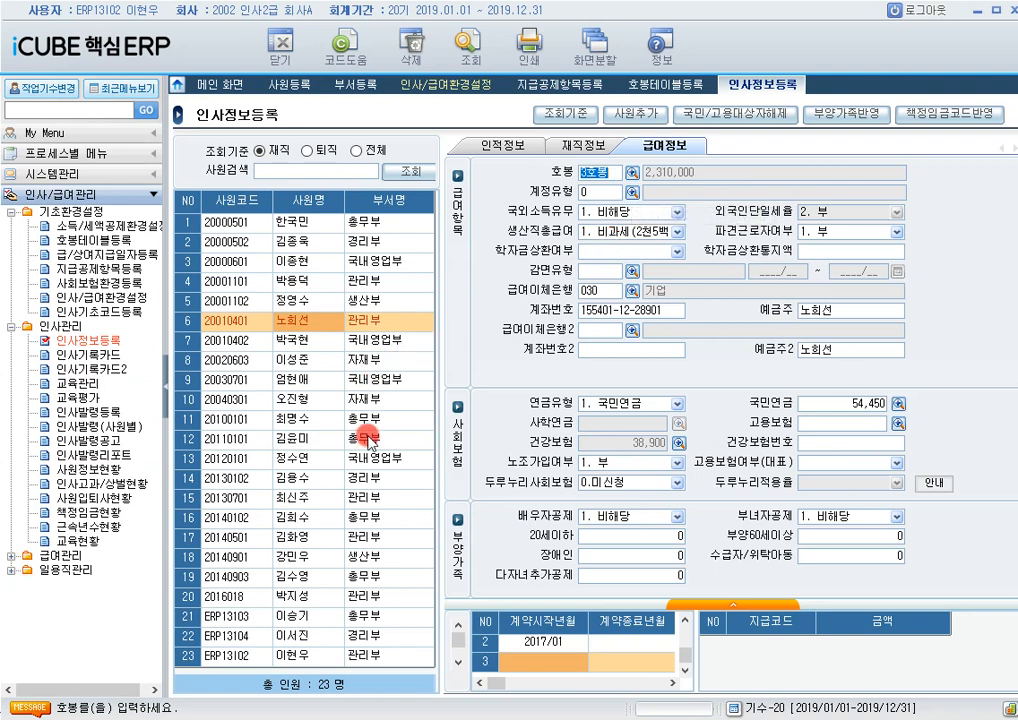
# Check the 급여정보 of the employees in rows 17, 23 and 16, including 감면유형, 두루누리사회보험 and 학자금상환 settings
pyautogui.click(326, 541)
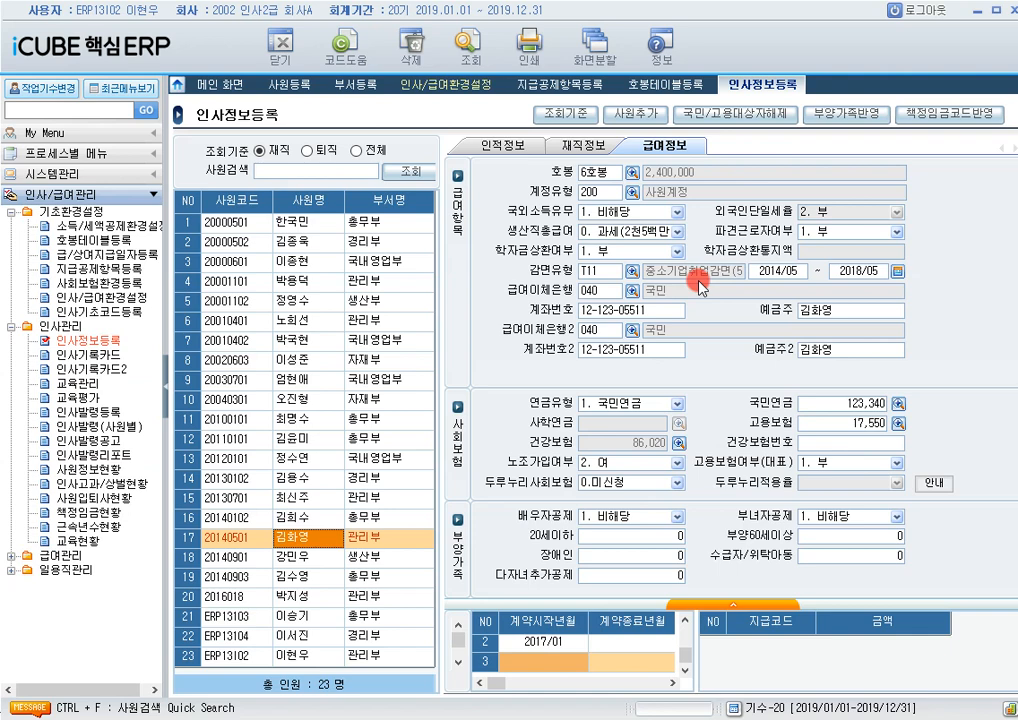
pyautogui.click(929, 282)
pyautogui.click(305, 657)
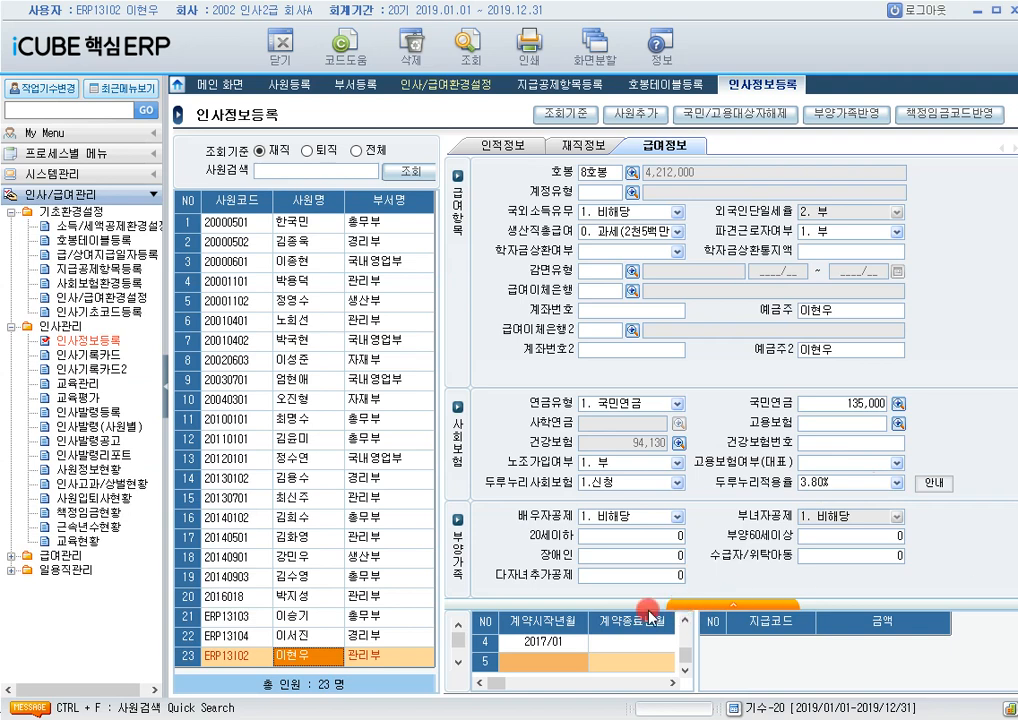
pyautogui.click(300, 520)
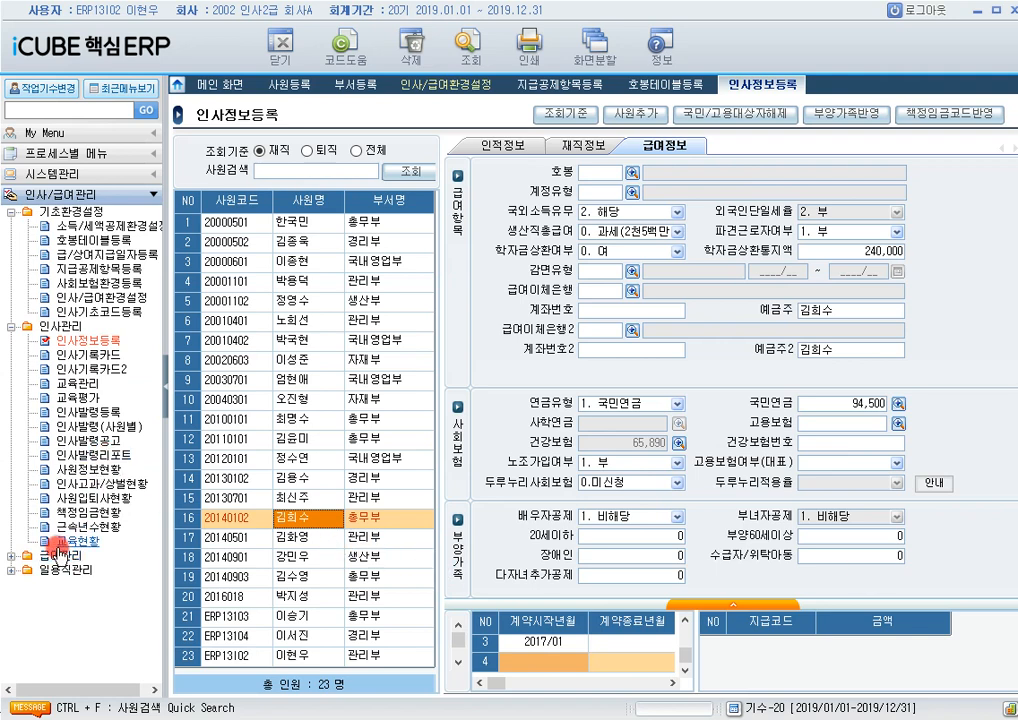
# Open 인사발령공고 and retrieve the personnel announcement with 발령호수 20190401
pyautogui.click(80, 439)
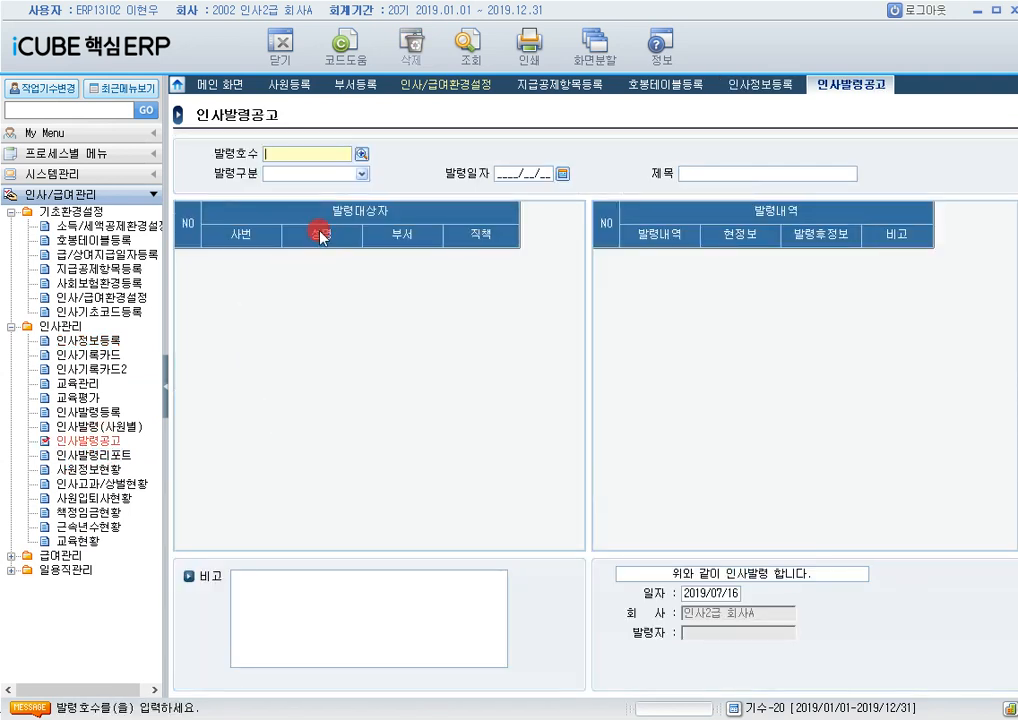
pyautogui.click(361, 153)
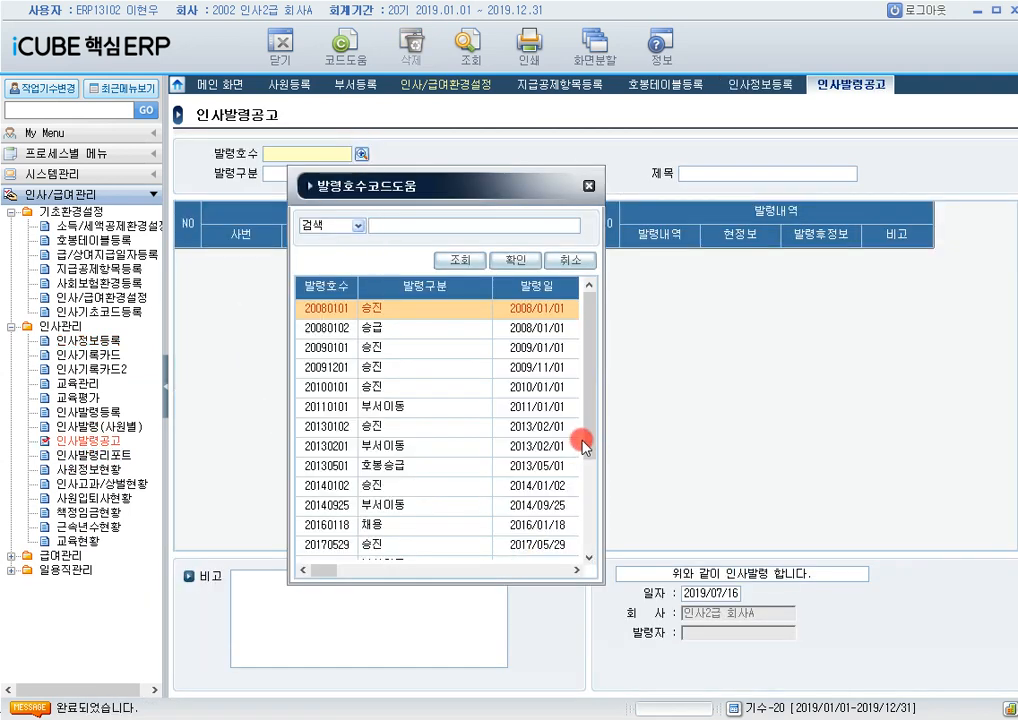
pyautogui.moveTo(586, 444); pyautogui.dragTo(598, 533)
pyautogui.click(461, 548)
pyautogui.click(455, 50)
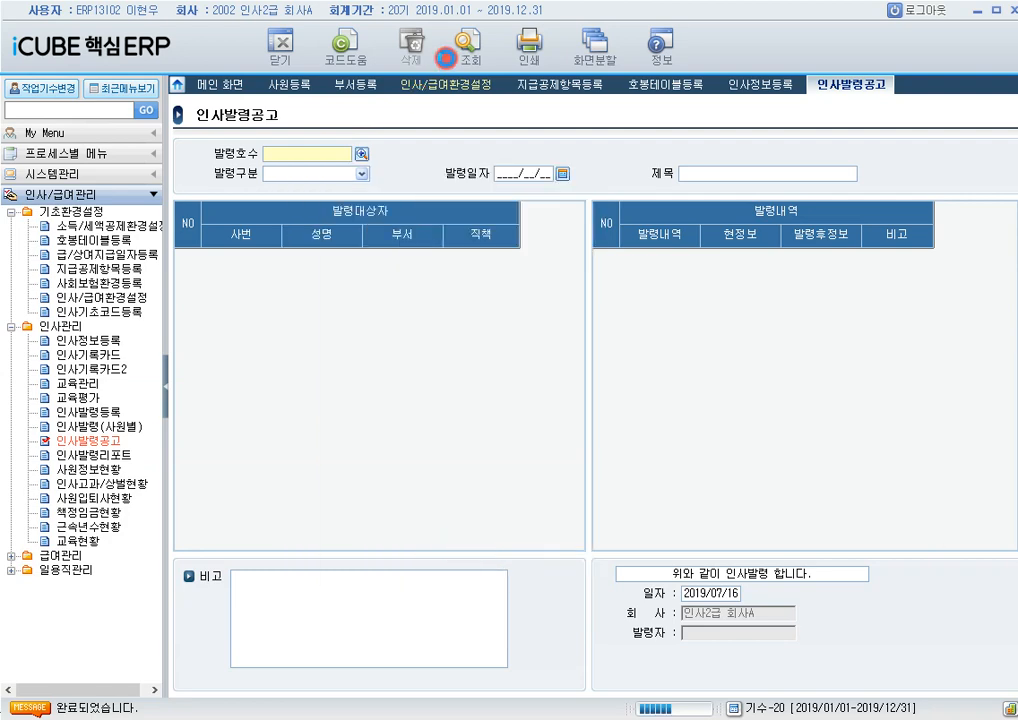
# Review the 발령내역 of each of the five 발령대상자, comparing 현정보 with 발령후정보
pyautogui.click(388, 258)
pyautogui.click(318, 275)
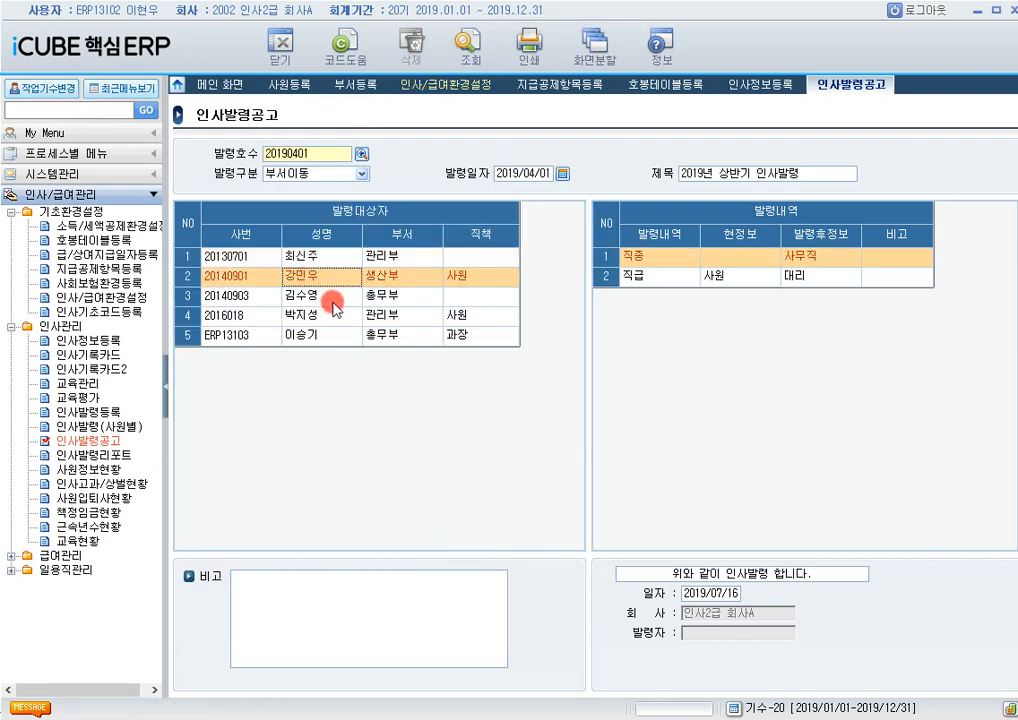
pyautogui.click(341, 300)
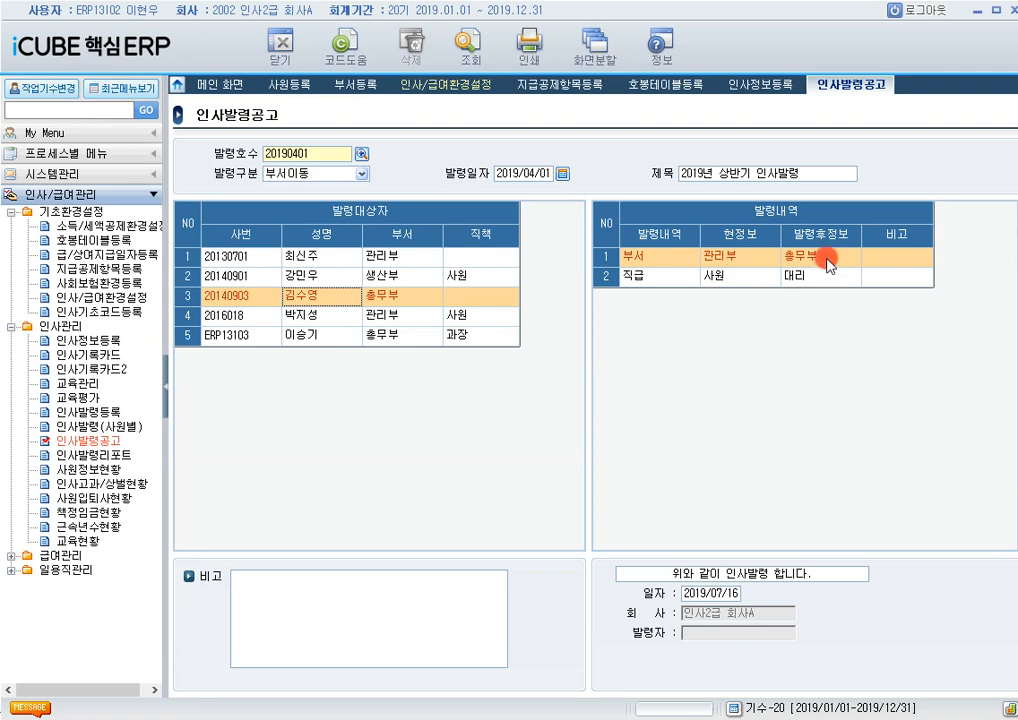
pyautogui.click(300, 256)
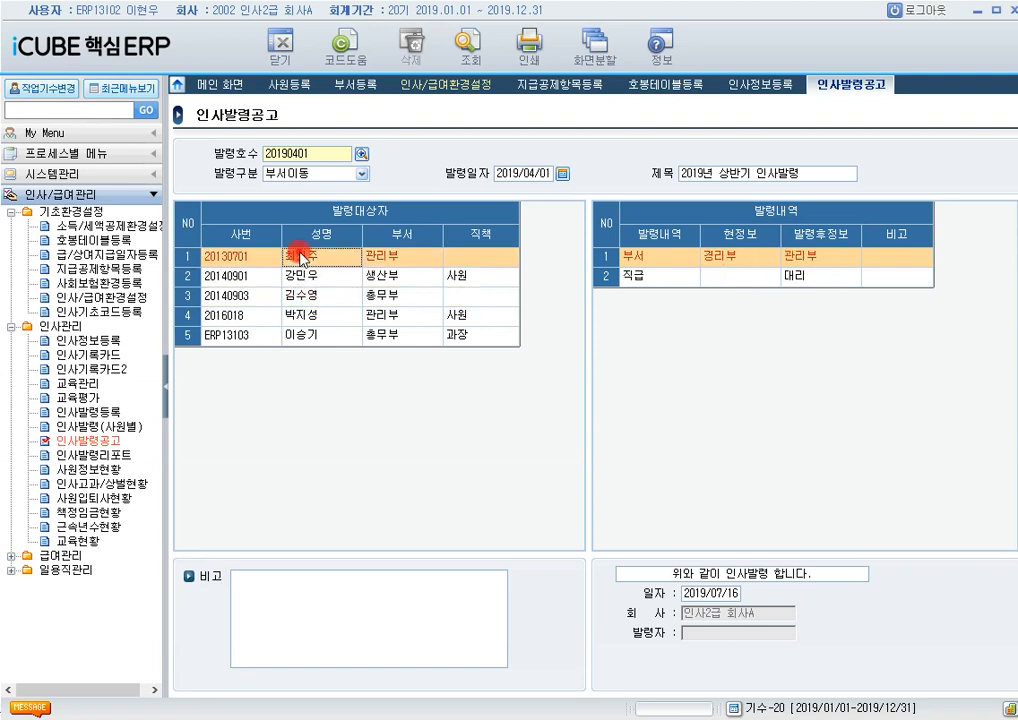
pyautogui.click(300, 342)
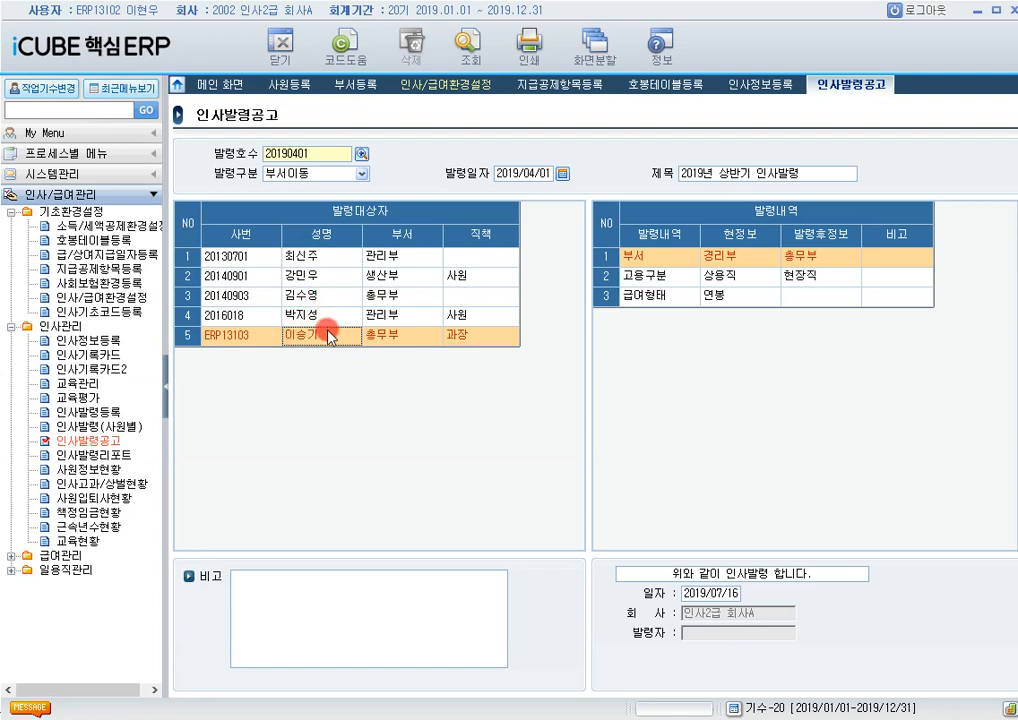
pyautogui.click(826, 284)
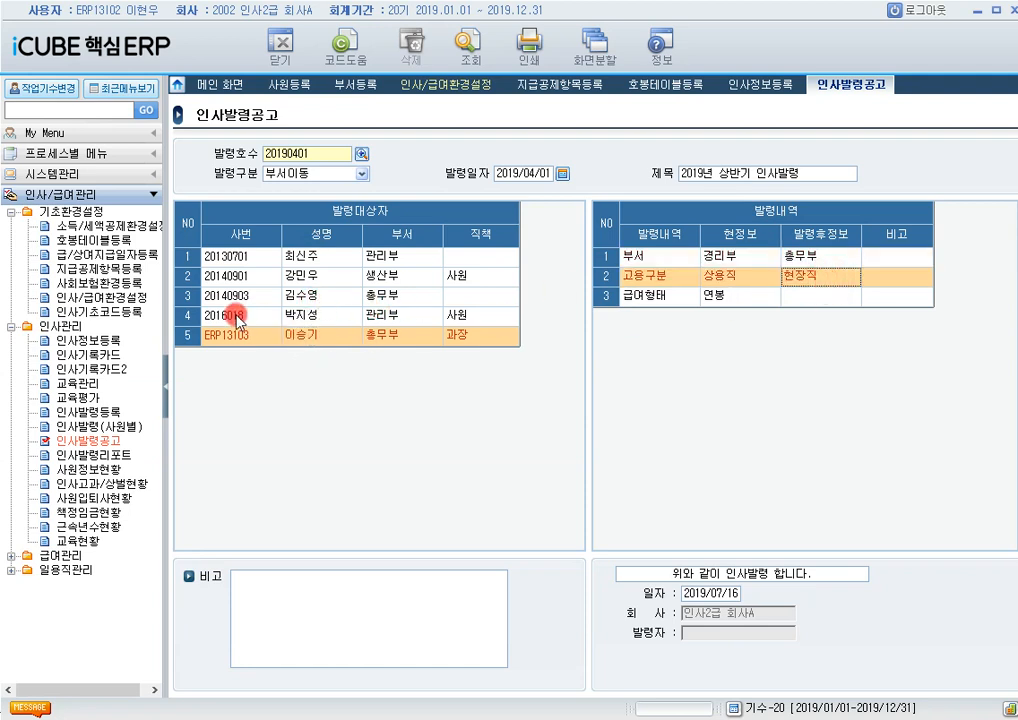
pyautogui.click(341, 323)
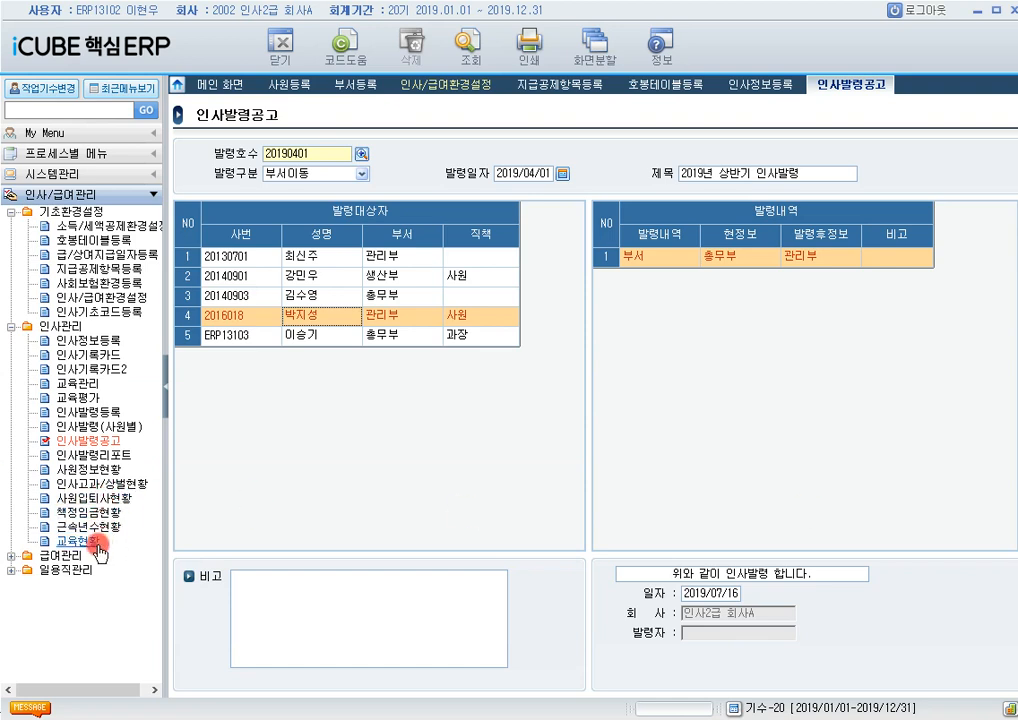
# Open 교육평가 and load the 임직원정기교육 course running from 2019/01/02 to 2019/01/04
pyautogui.click(72, 398)
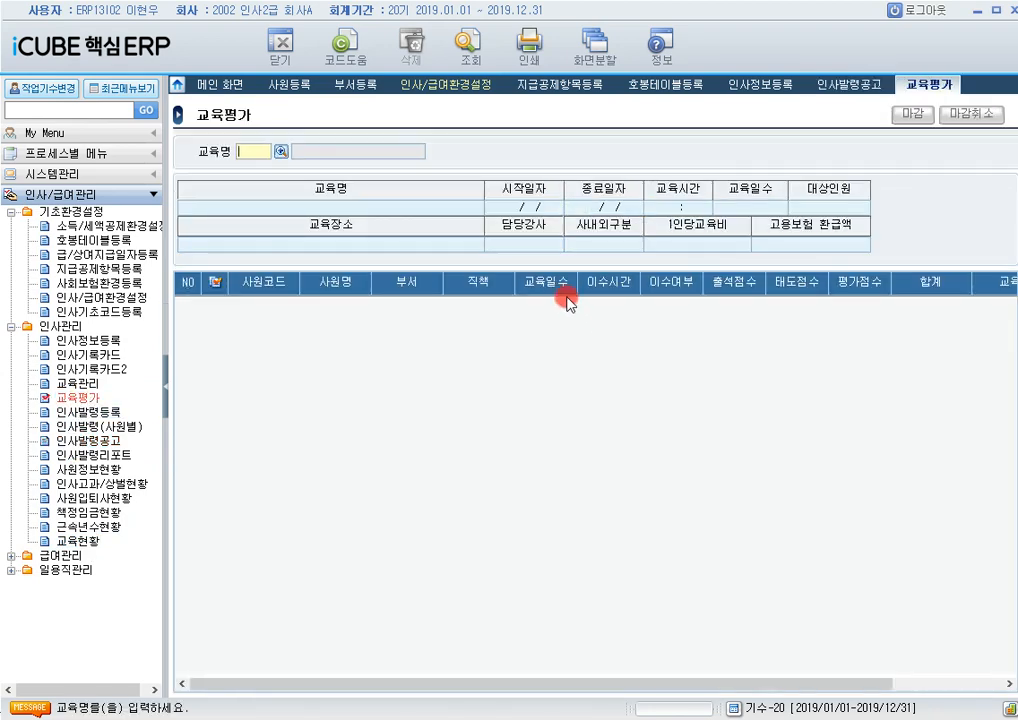
pyautogui.click(283, 150)
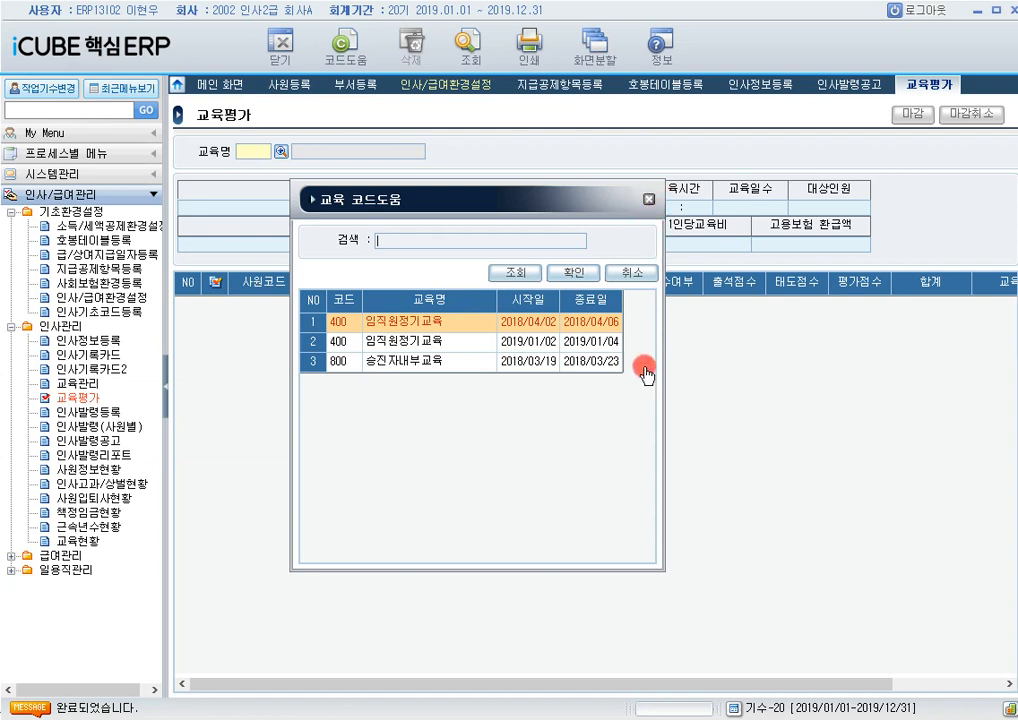
pyautogui.click(518, 342)
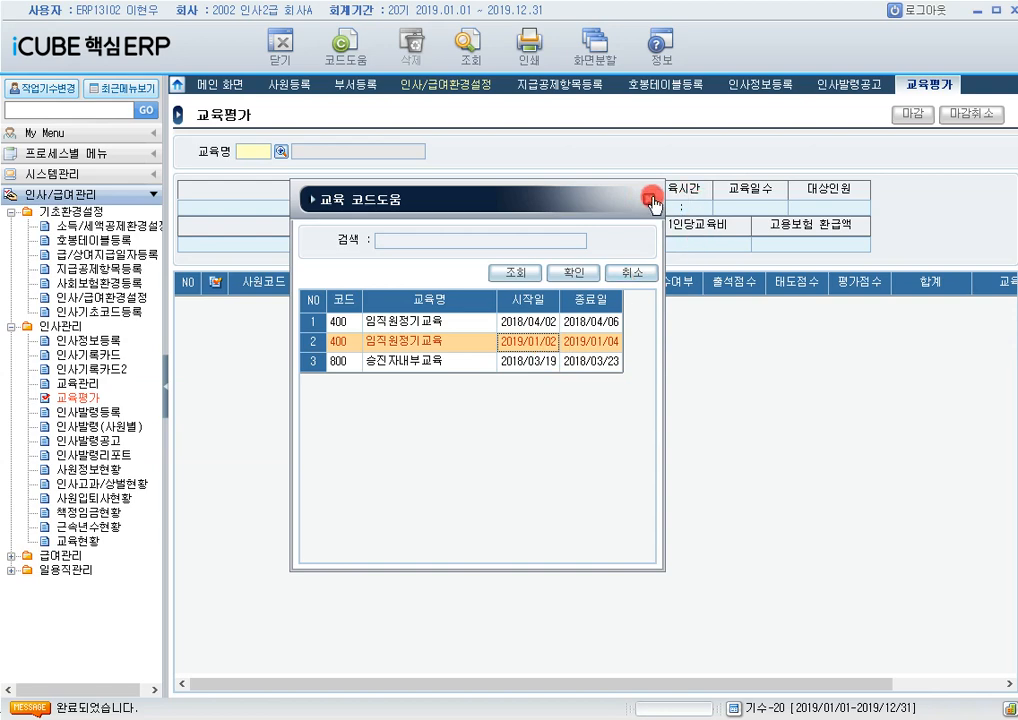
pyautogui.doubleClick(518, 342)
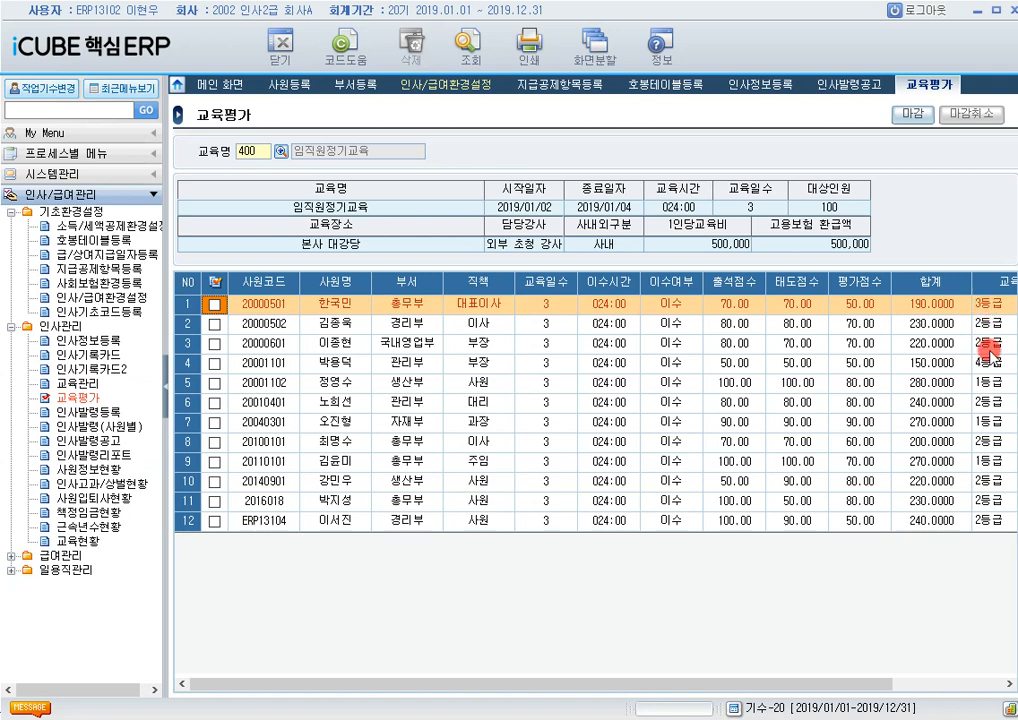
# Review the 교육평가 grades of the 임직원정기교육 attendees, going through the 1등급 rows and the 2등급 rows
pyautogui.click(989, 384)
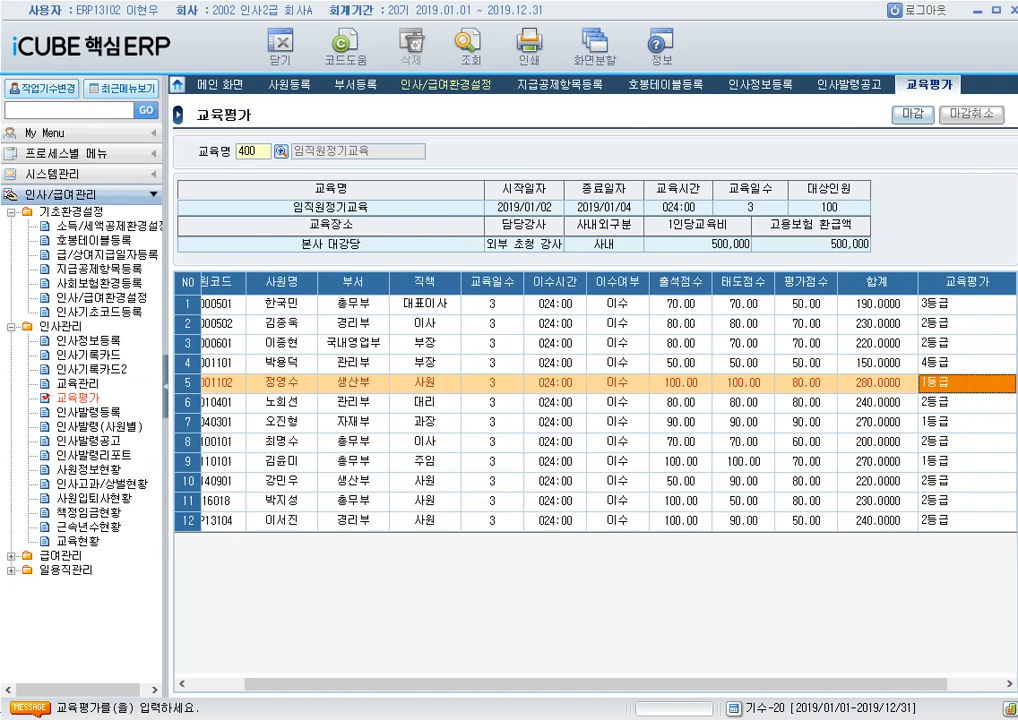
pyautogui.click(945, 420)
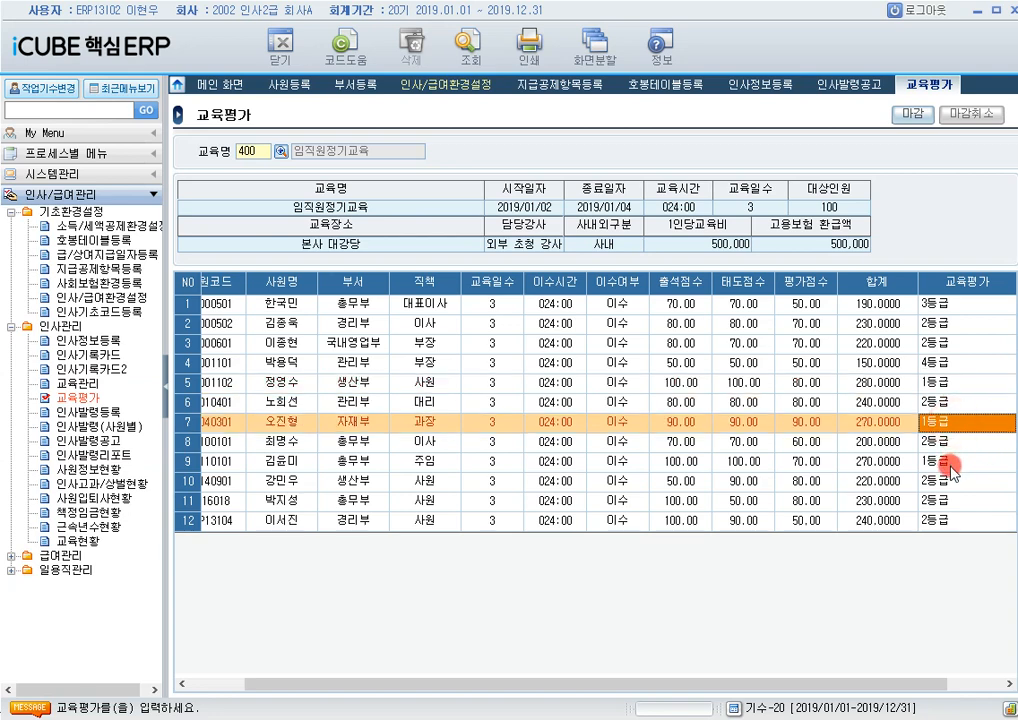
pyautogui.click(948, 464)
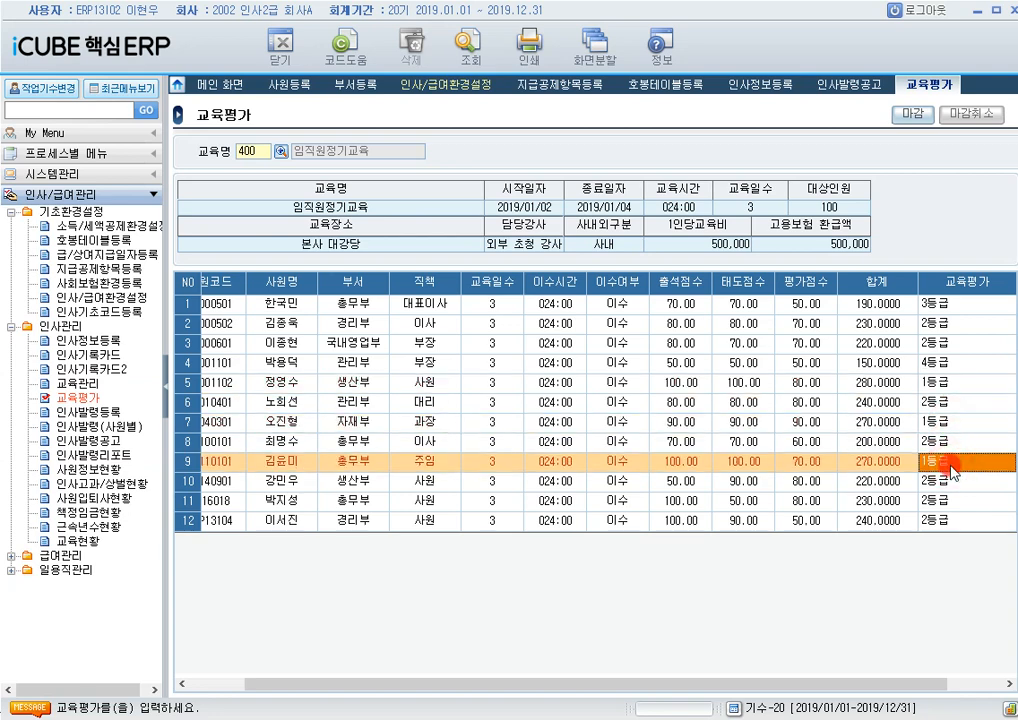
pyautogui.click(967, 323)
pyautogui.click(965, 344)
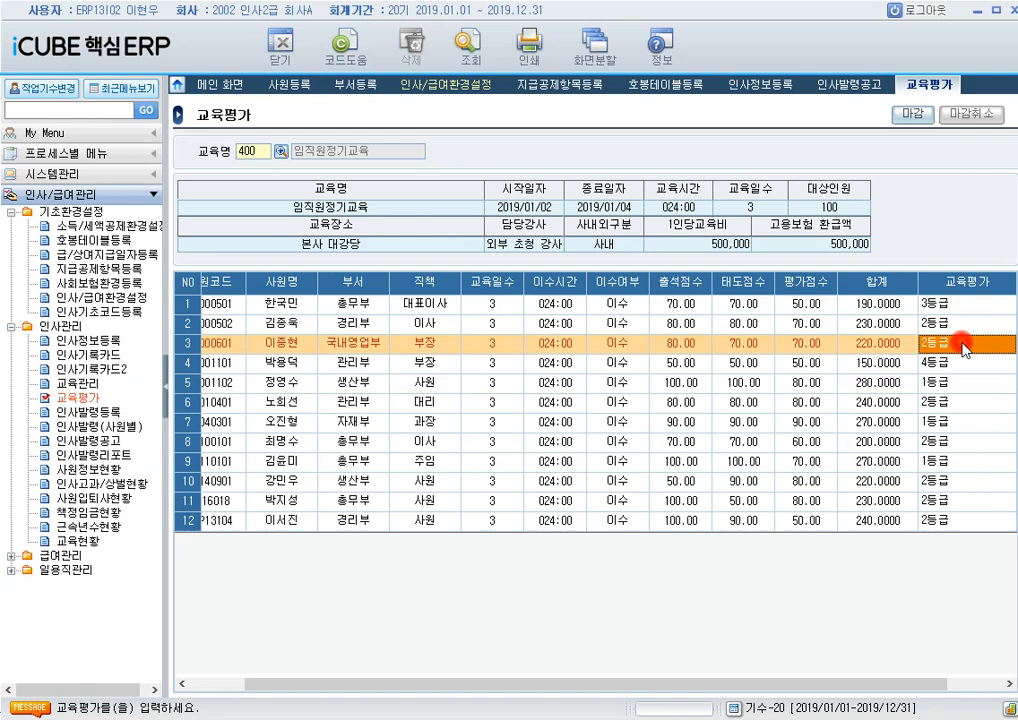
pyautogui.click(967, 404)
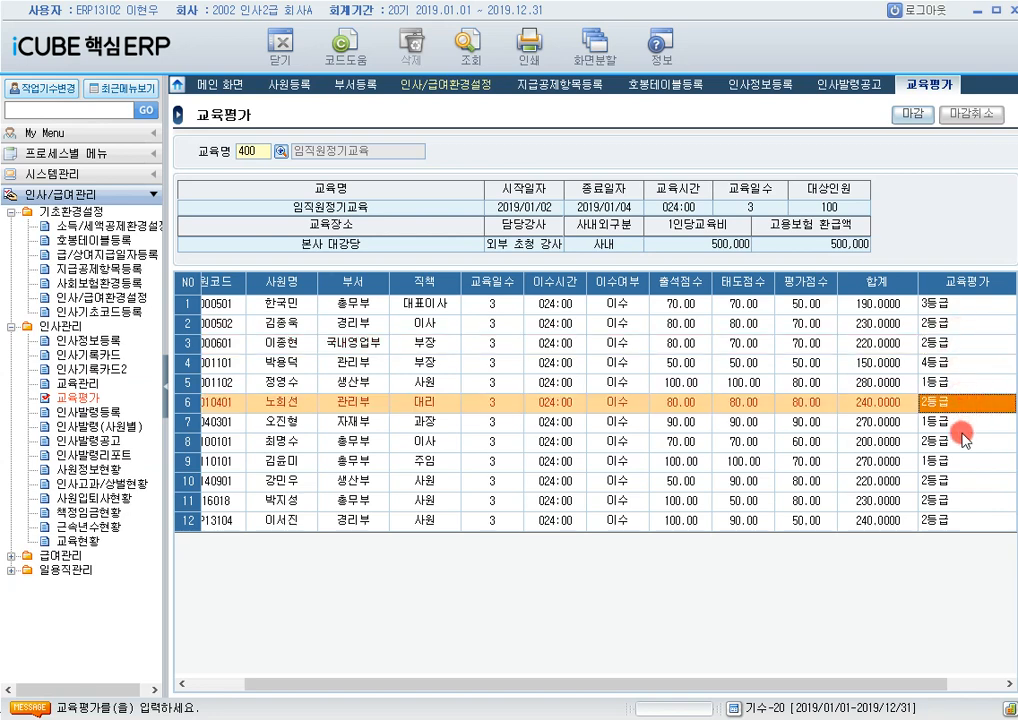
pyautogui.click(963, 441)
pyautogui.click(960, 480)
pyautogui.click(952, 500)
pyautogui.click(954, 521)
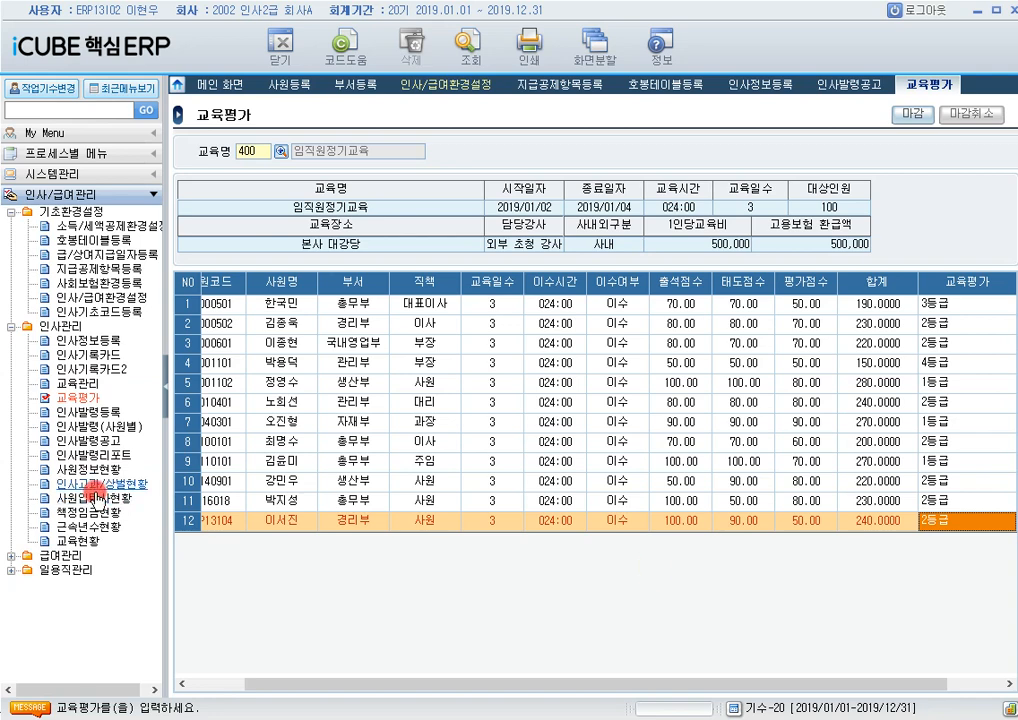
# Open 근속년수현황 for 사업장 1000 인사2급 회사본사 with 퇴사자 set to 0. 제외 and 기준일 2019/05/25
pyautogui.click(108, 530)
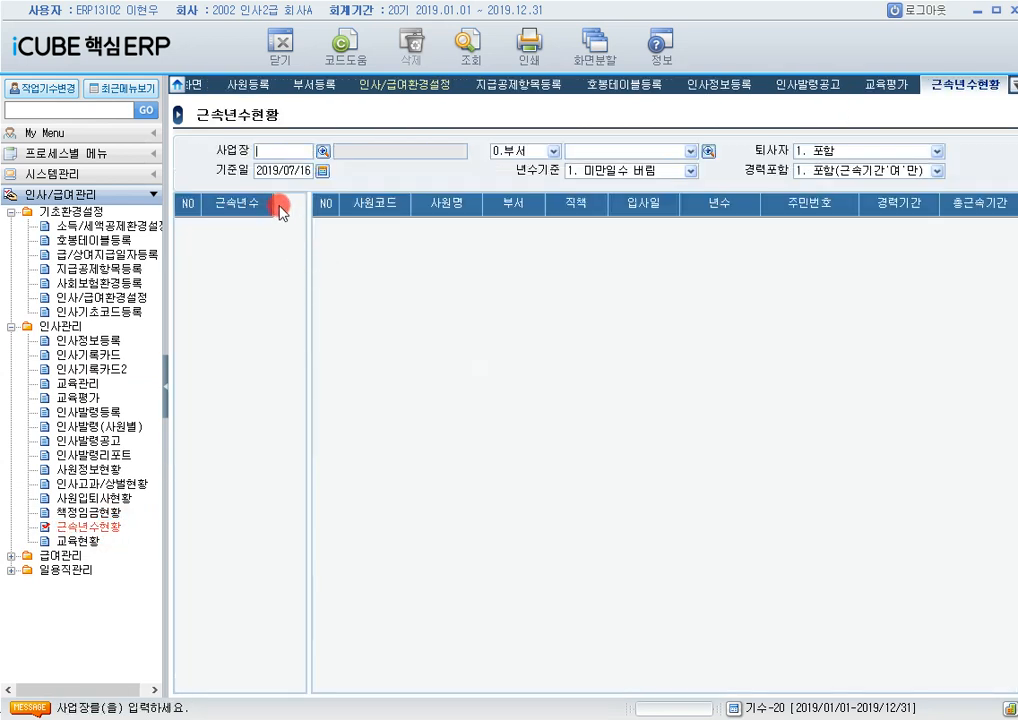
pyautogui.click(324, 153)
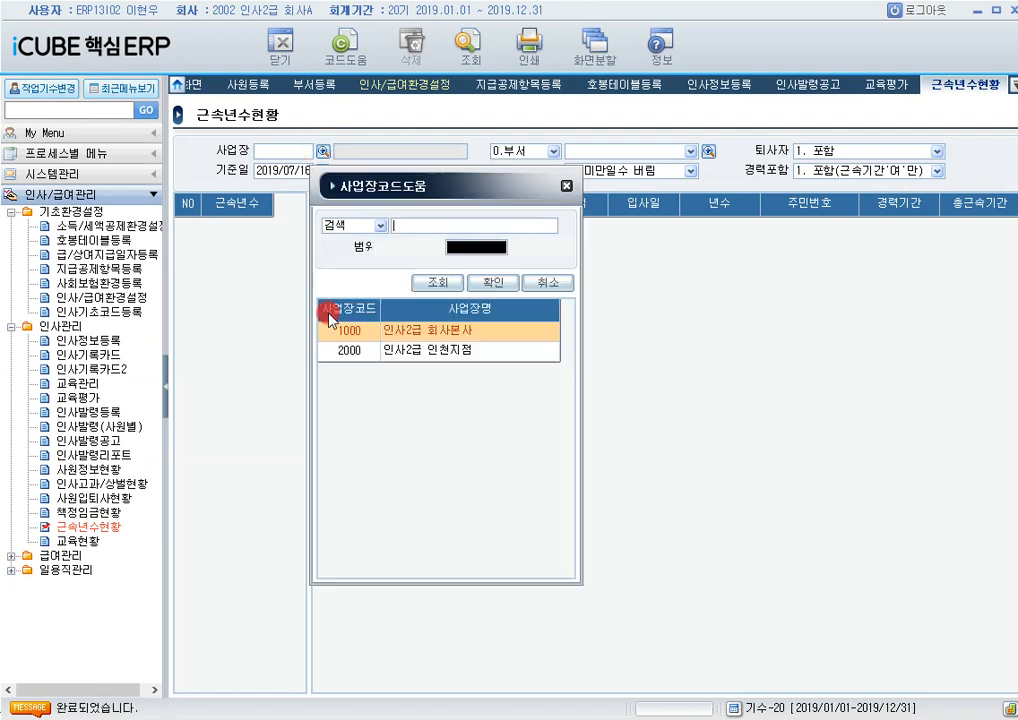
pyautogui.doubleClick(340, 394)
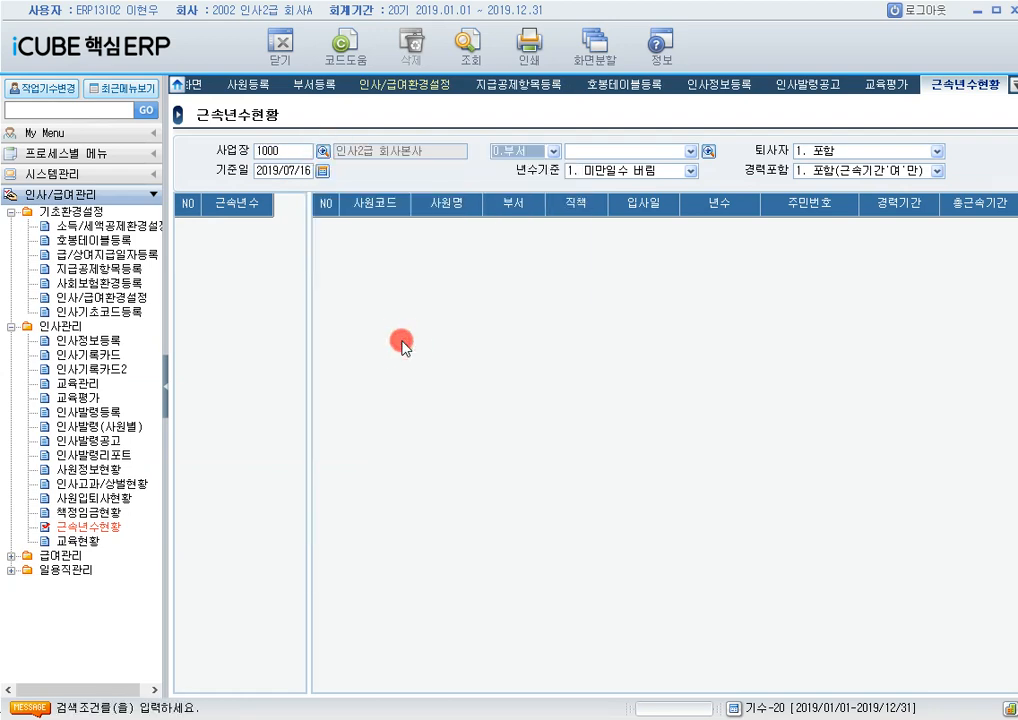
pyautogui.click(842, 150)
pyautogui.click(843, 166)
pyautogui.click(305, 168)
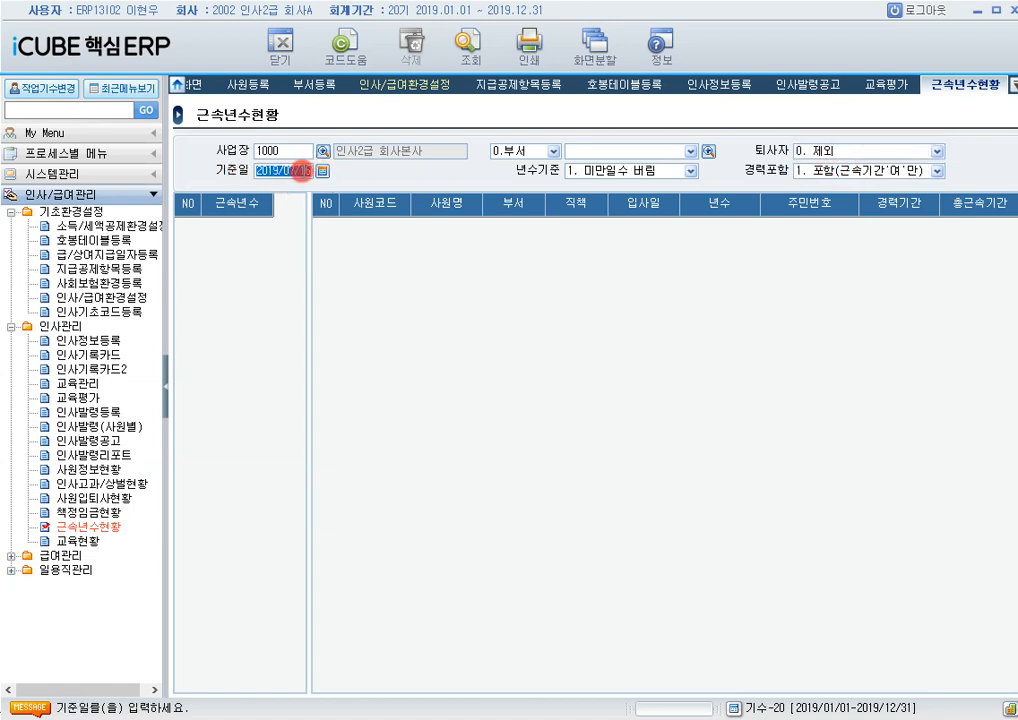
pyautogui.write('20190525')
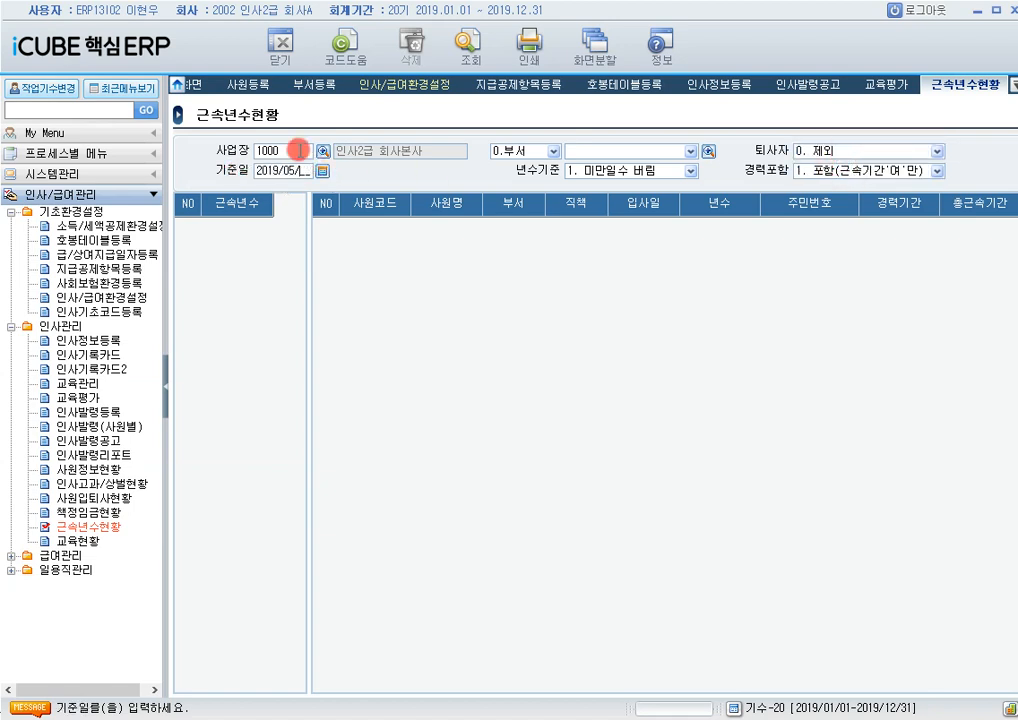
pyautogui.press('Return')
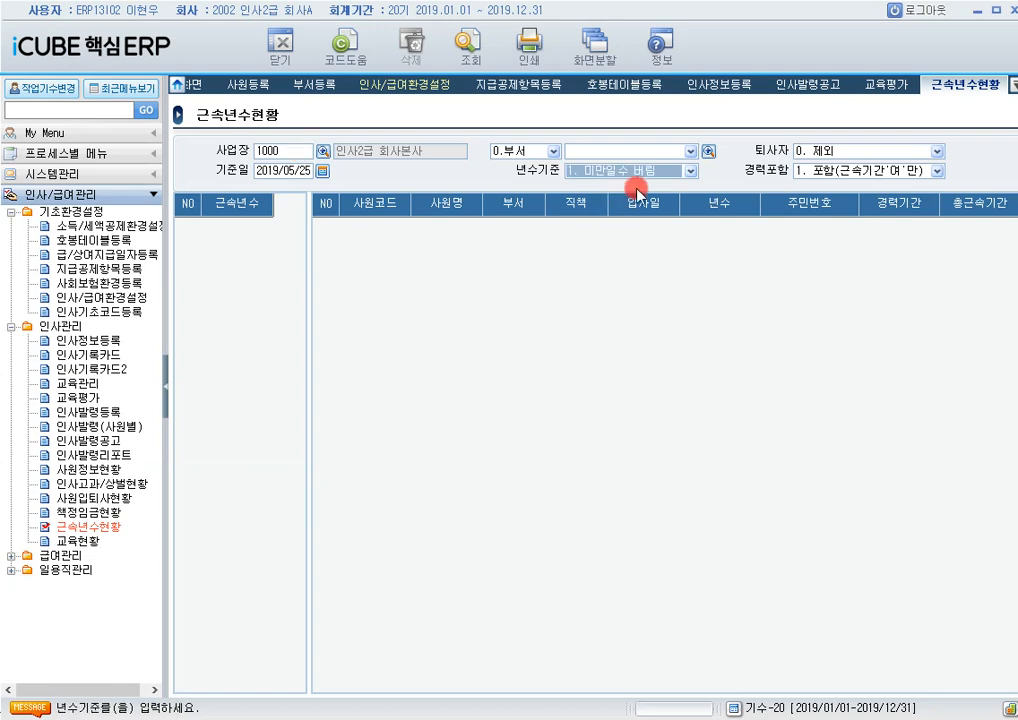
# Retrieve the tenure list with 년수기준 3. 미만일수 표시 and 경력포함 0. 제외, and view the 15년 이하 group
pyautogui.click(655, 171)
pyautogui.click(655, 213)
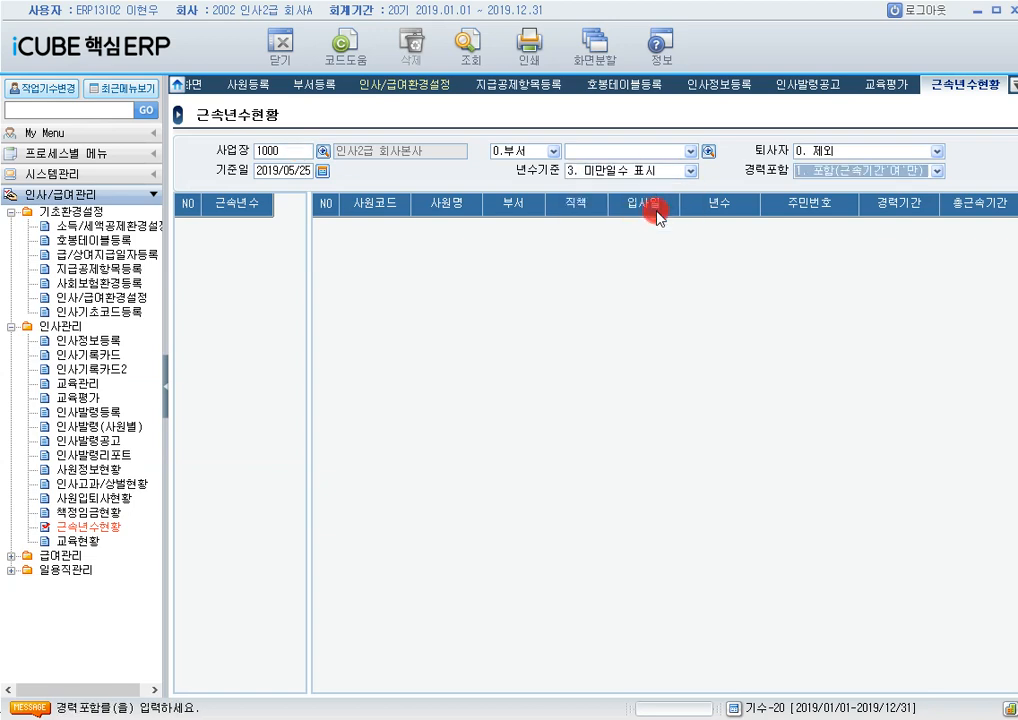
pyautogui.click(872, 172)
pyautogui.click(872, 187)
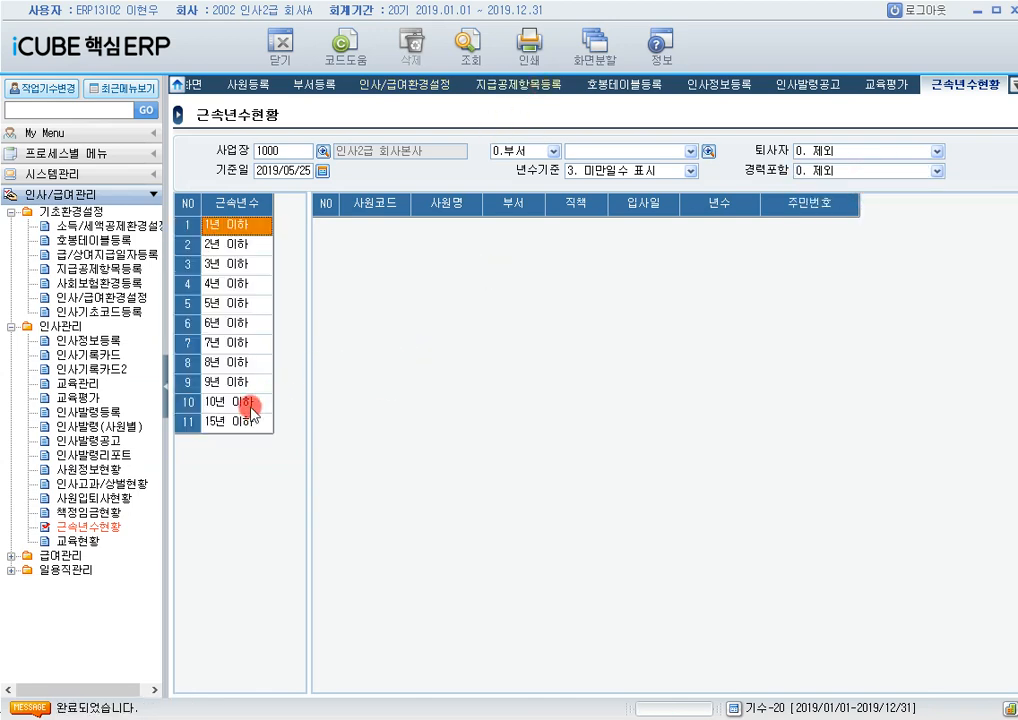
pyautogui.click(245, 421)
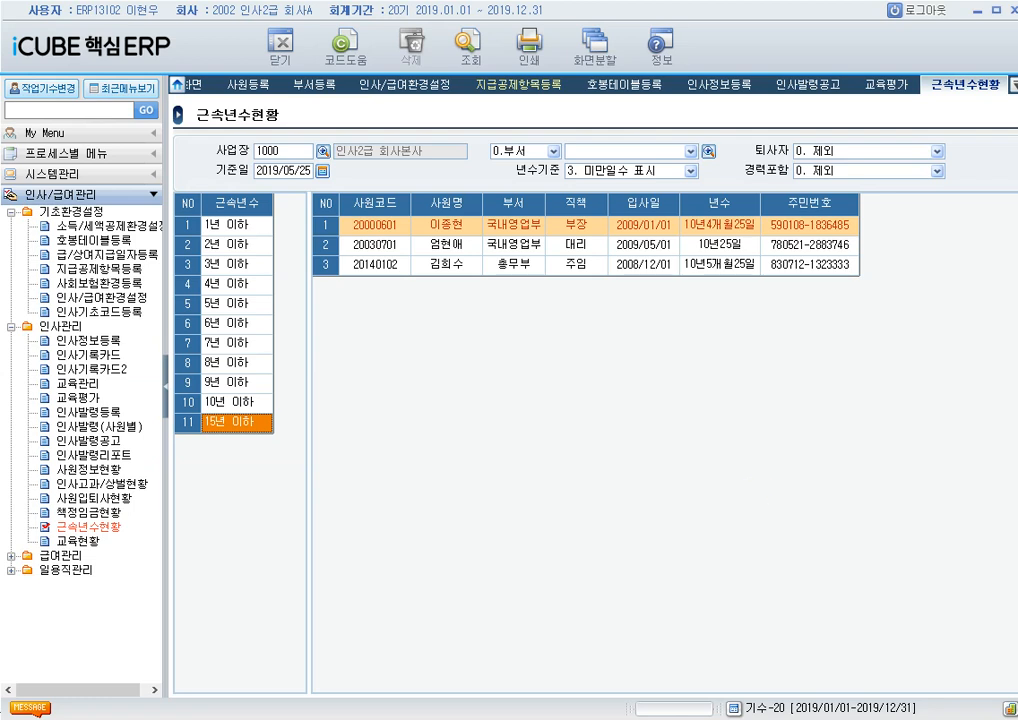
# Open the 어학시험 records in 사원정보현황 and exclude retired employees from the list
pyautogui.click(104, 470)
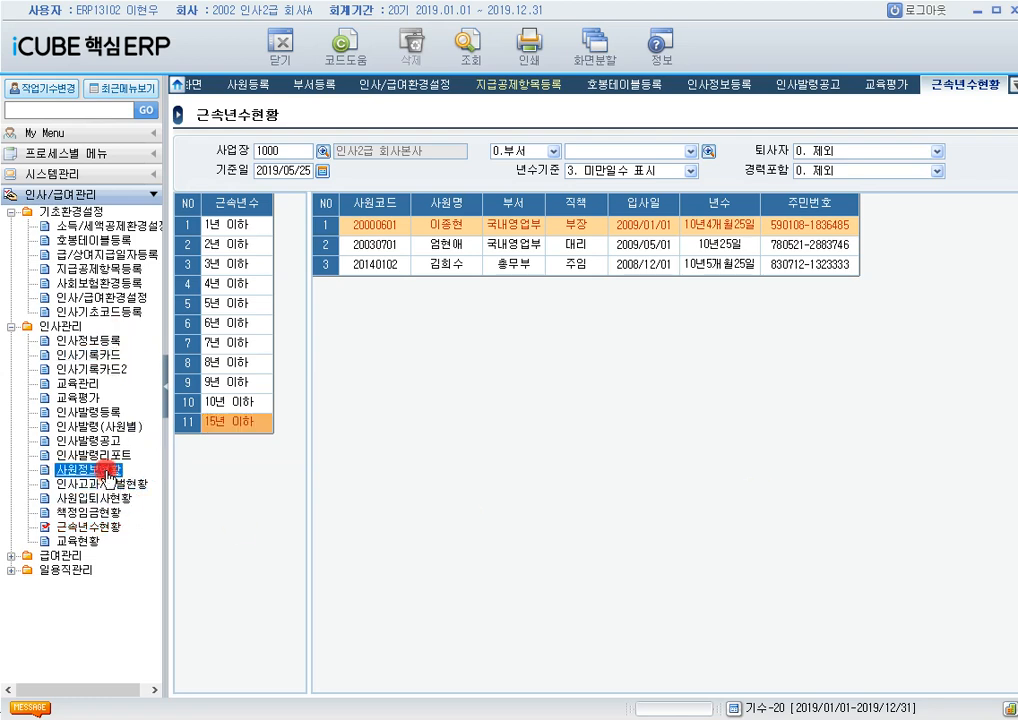
pyautogui.click(106, 471)
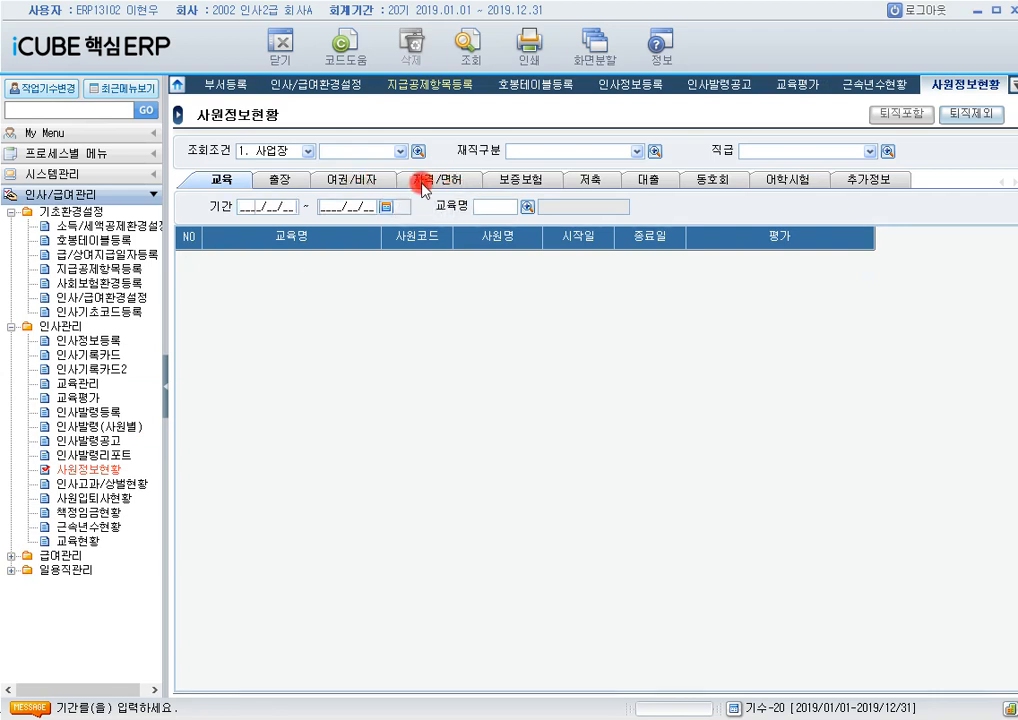
pyautogui.click(425, 181)
pyautogui.click(350, 180)
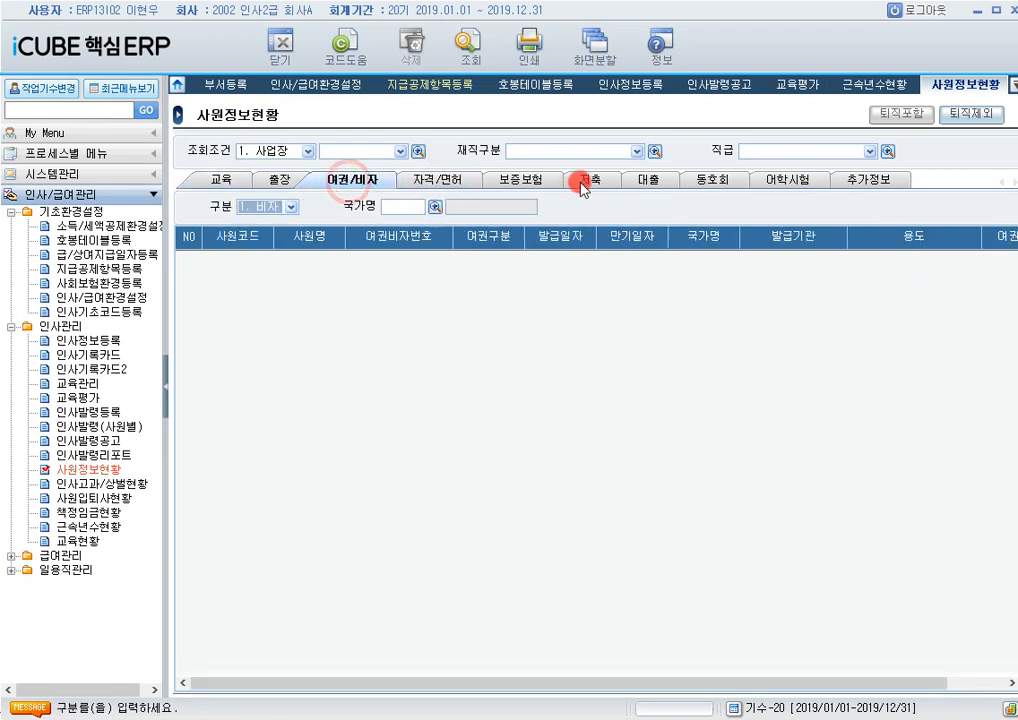
pyautogui.click(780, 182)
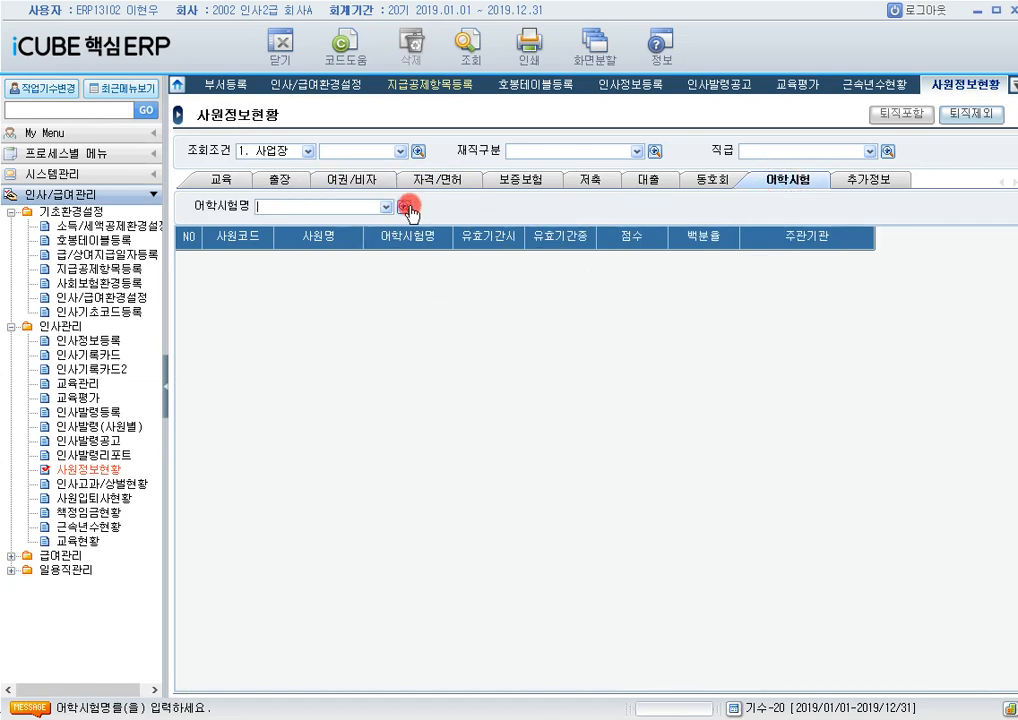
pyautogui.click(963, 120)
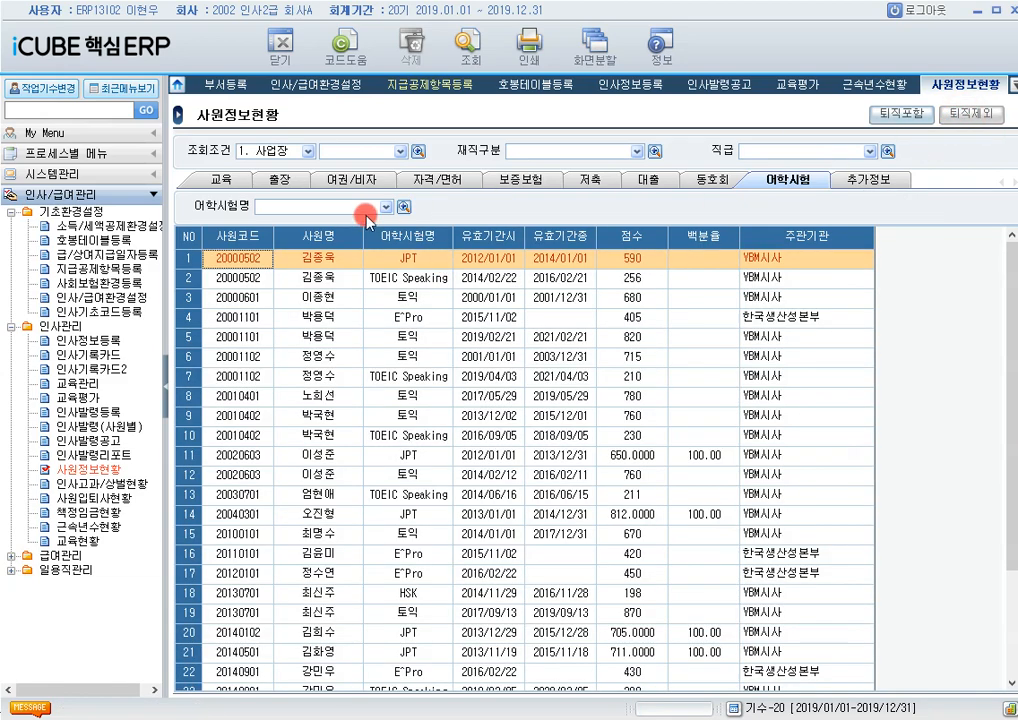
# Filter the language exams to E10 토익 and check validity end dates and scores in rows 4, 2 and 8
pyautogui.click(402, 207)
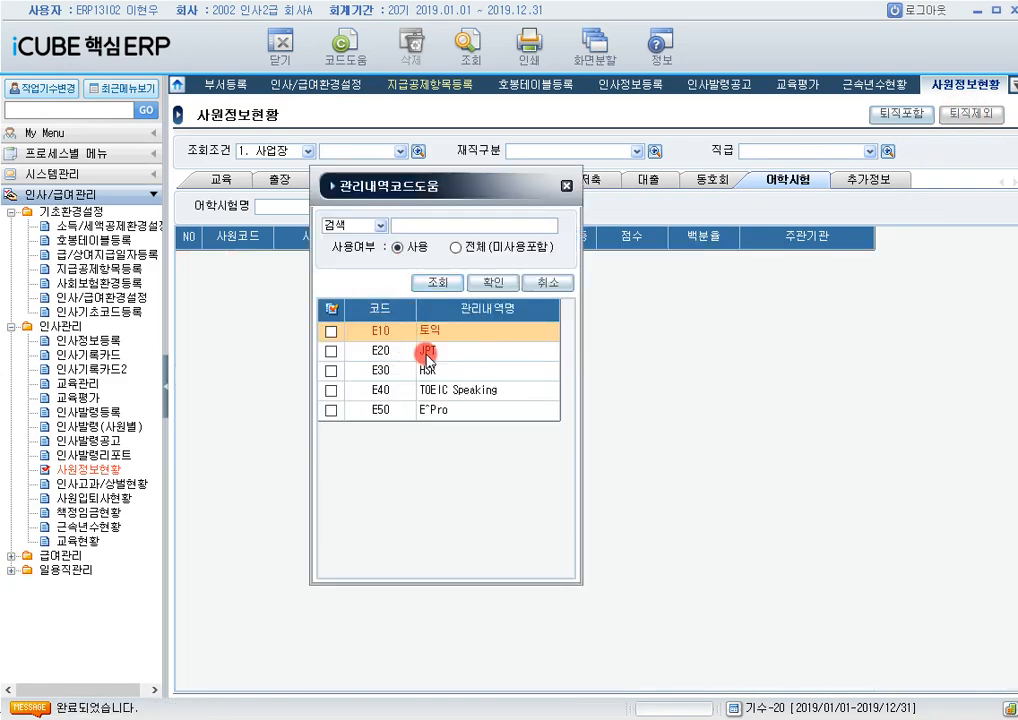
pyautogui.doubleClick(441, 337)
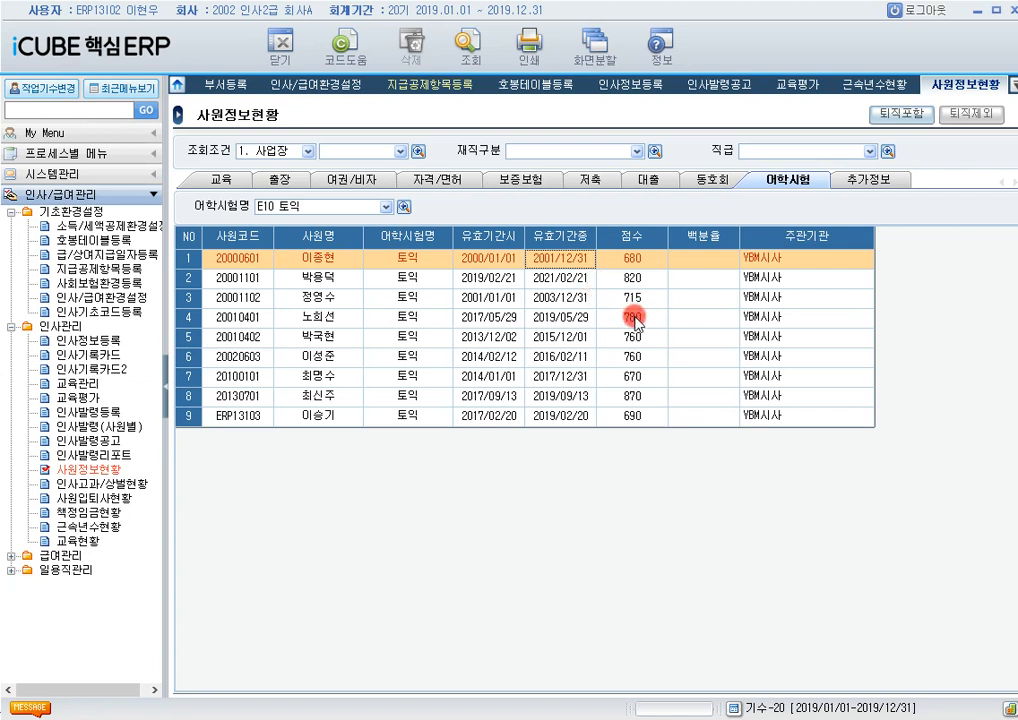
pyautogui.click(583, 321)
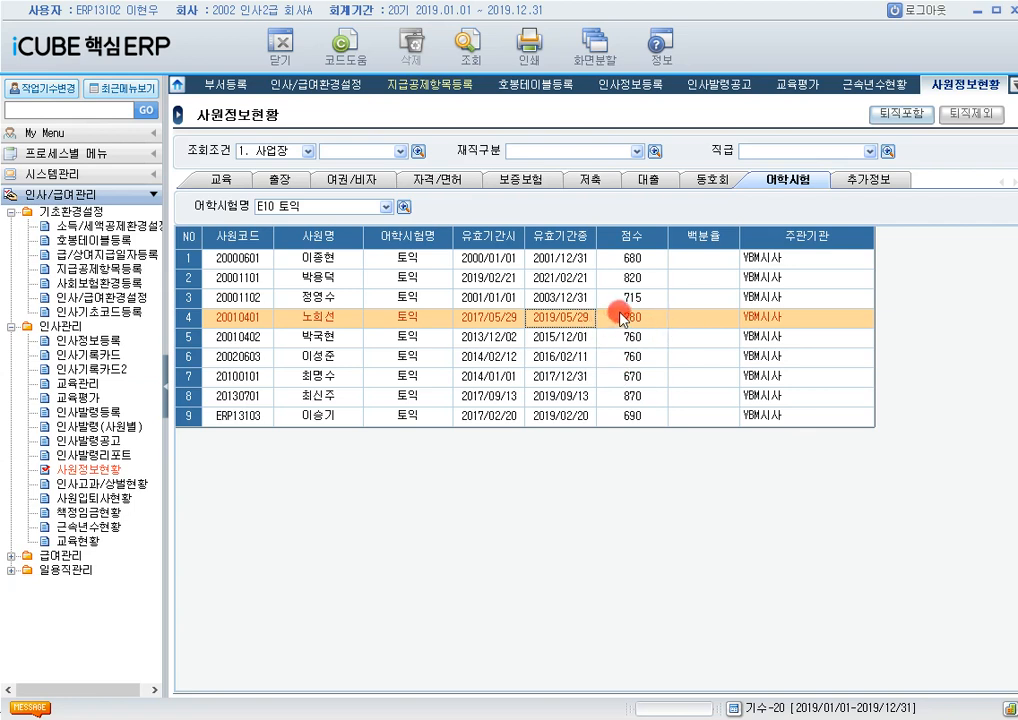
pyautogui.click(575, 281)
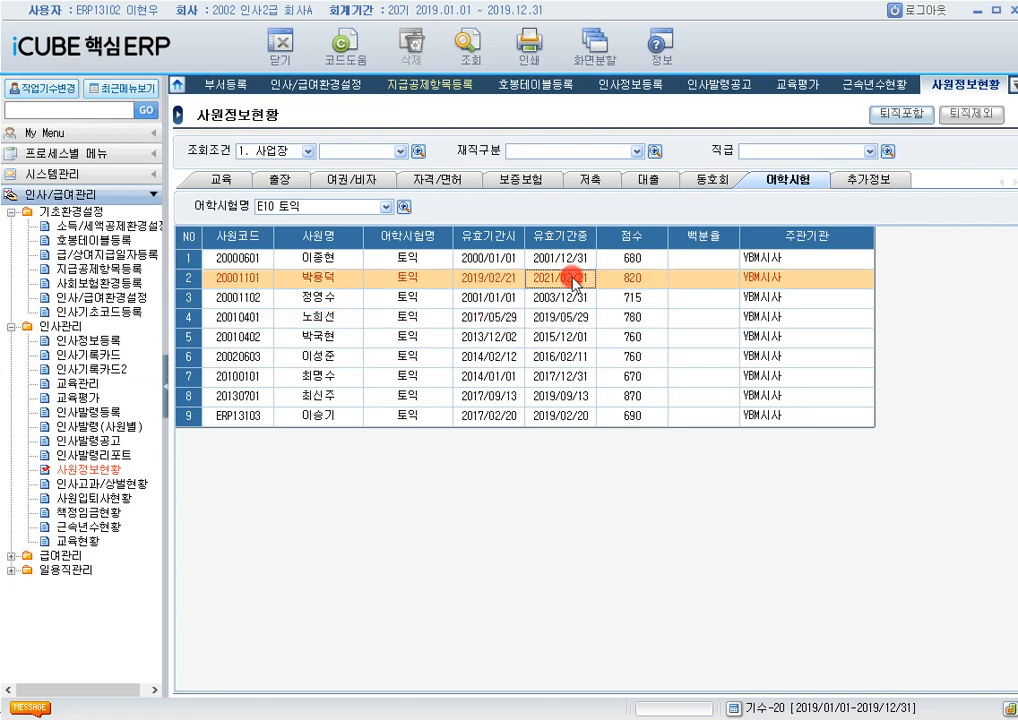
pyautogui.click(575, 404)
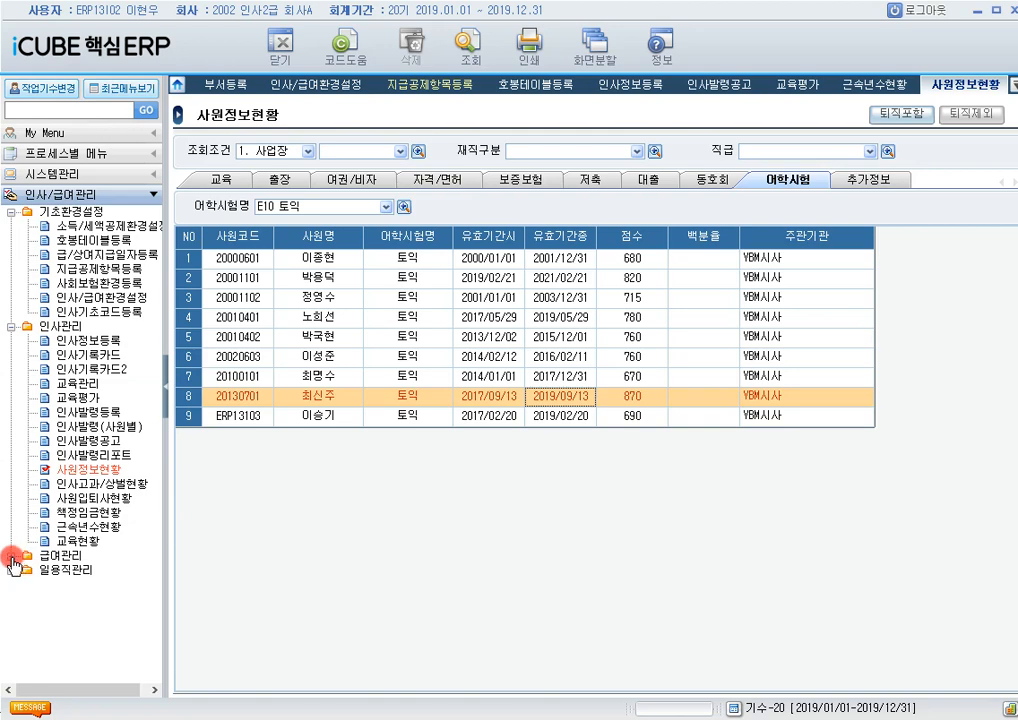
# In 인사정보등록, add a 책정임금 contract starting 2019/05 for the 경리부 employee in row 14
pyautogui.click(93, 340)
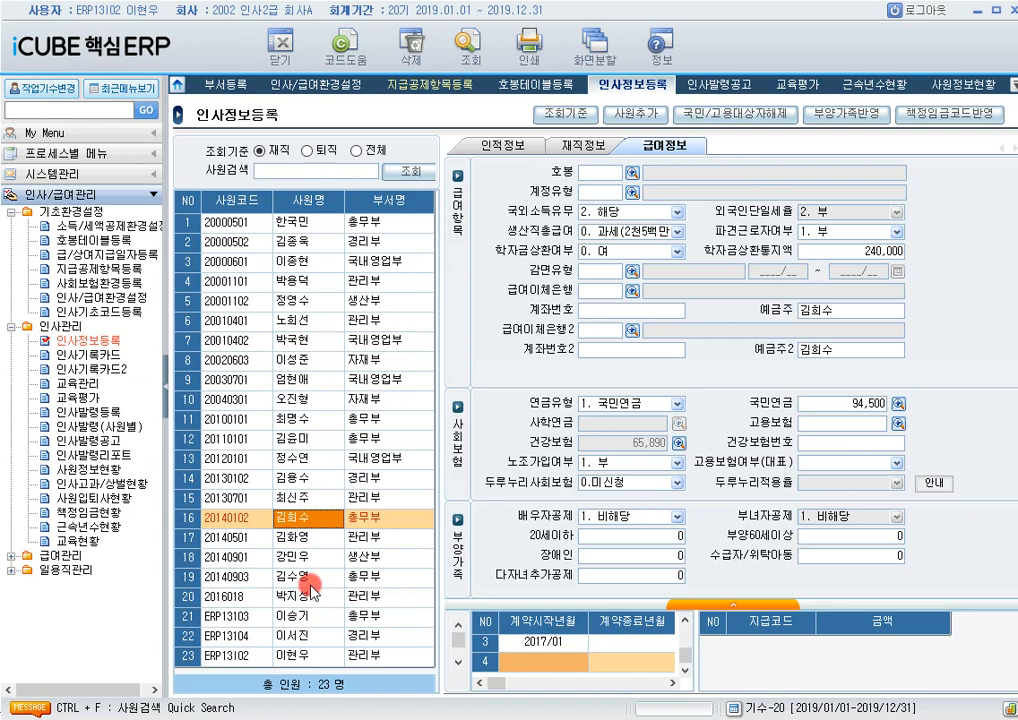
pyautogui.click(300, 479)
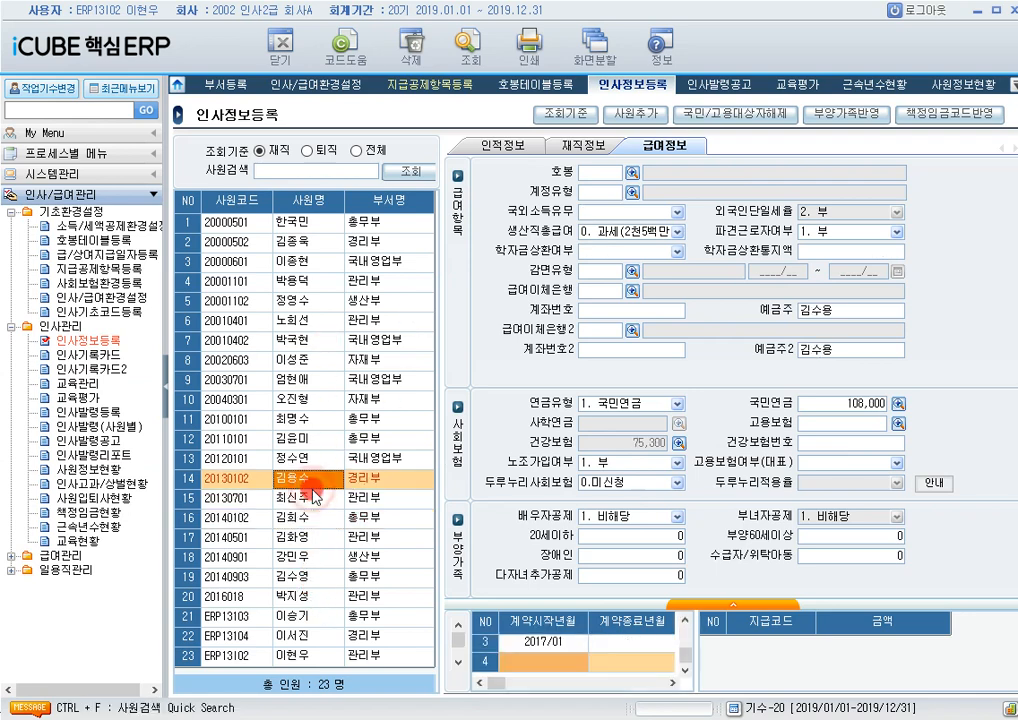
pyautogui.click(752, 607)
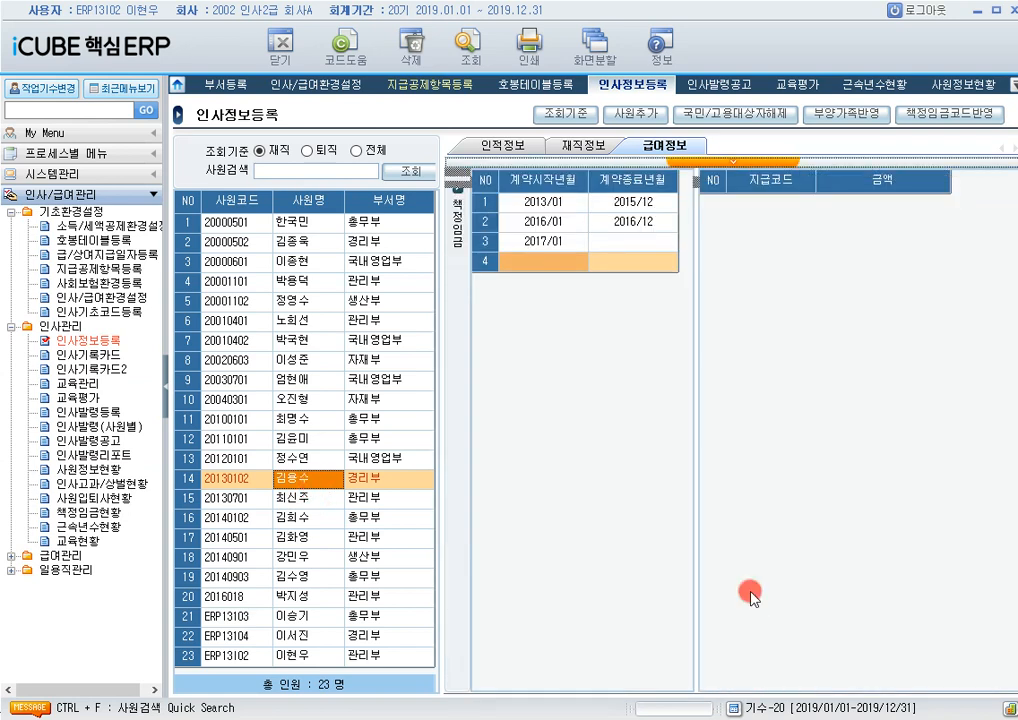
pyautogui.click(557, 262)
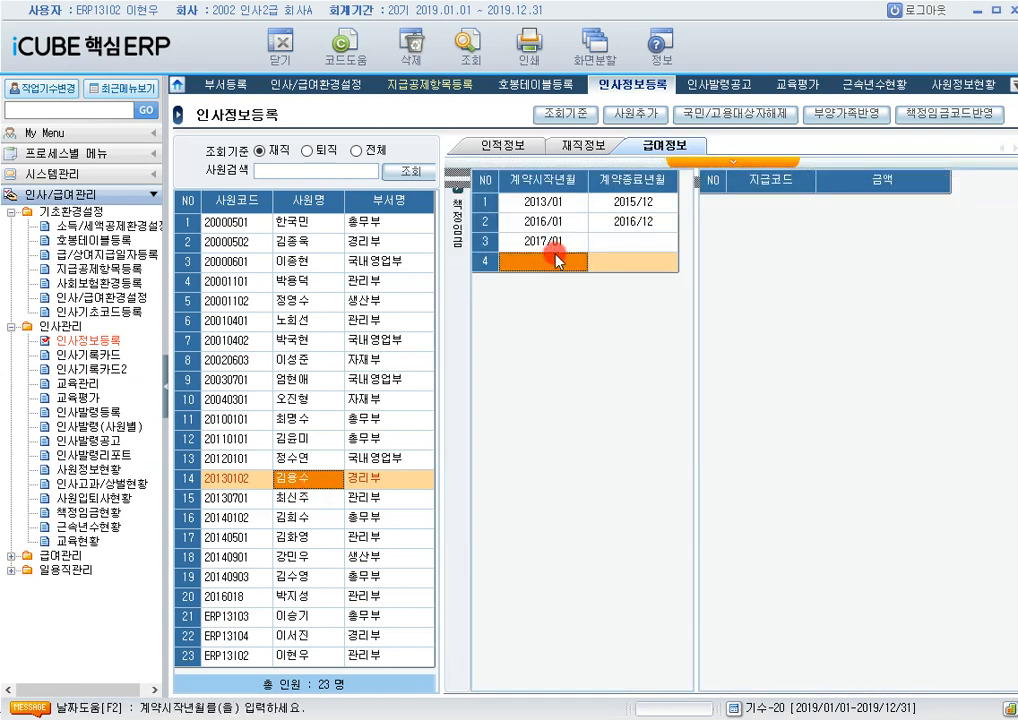
pyautogui.write('201905')
pyautogui.press('Return')
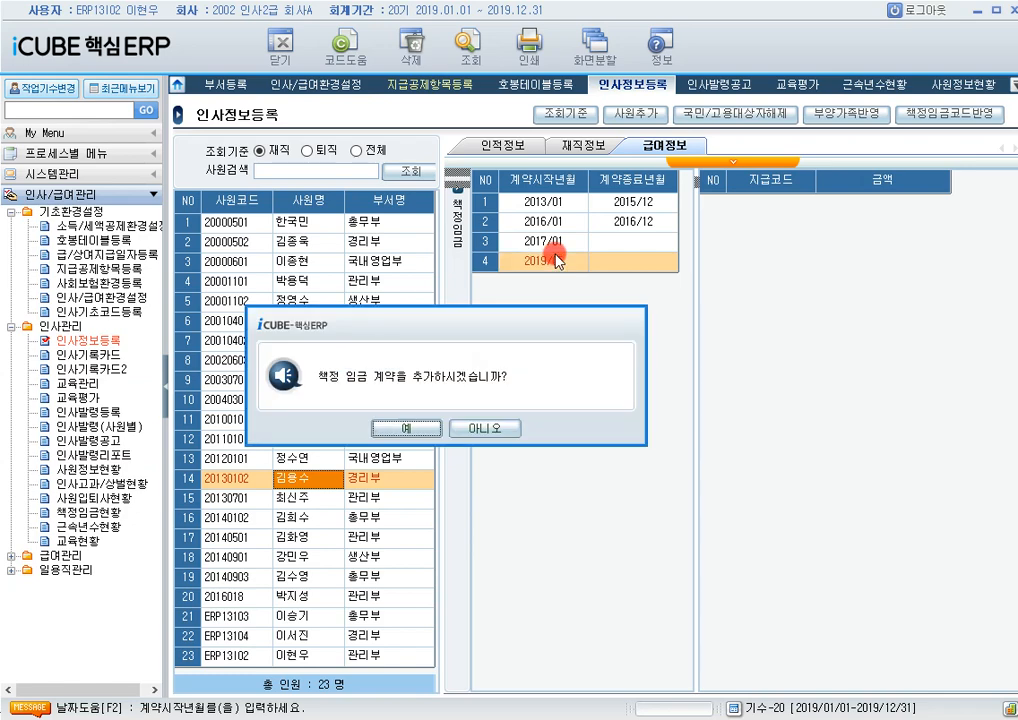
pyautogui.press('Return')
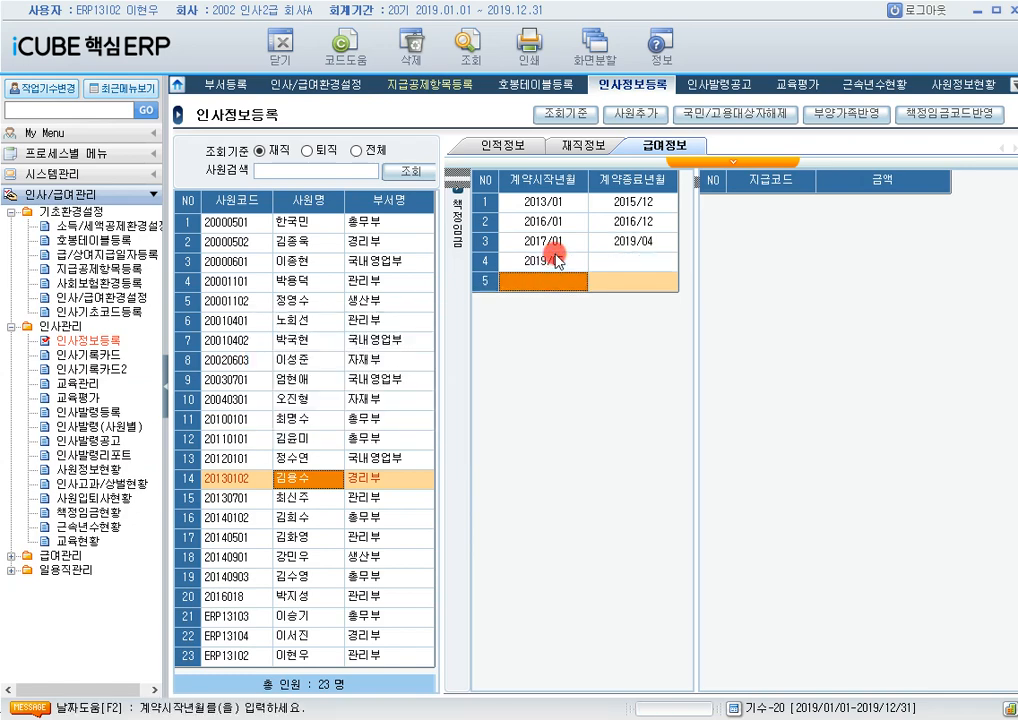
# Unmask the amounts of the 2019/05 wage contract through the login password prompt and set 연봉 to 37,500,000
pyautogui.click(557, 262)
pyautogui.click(912, 205)
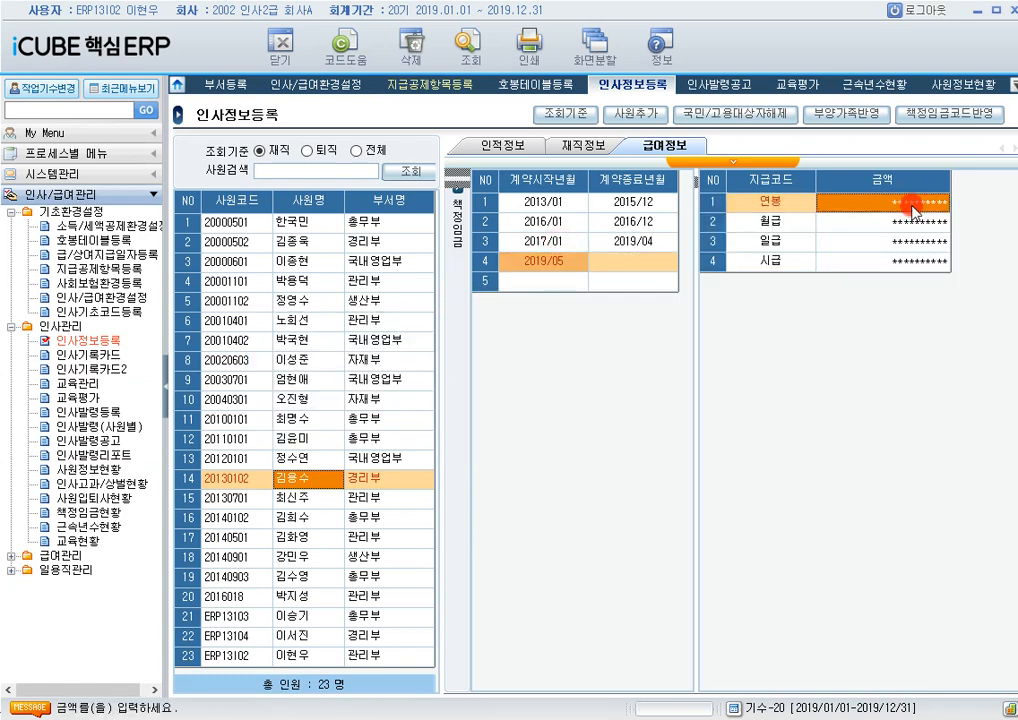
pyautogui.hotkey('ctrl', 'F3')
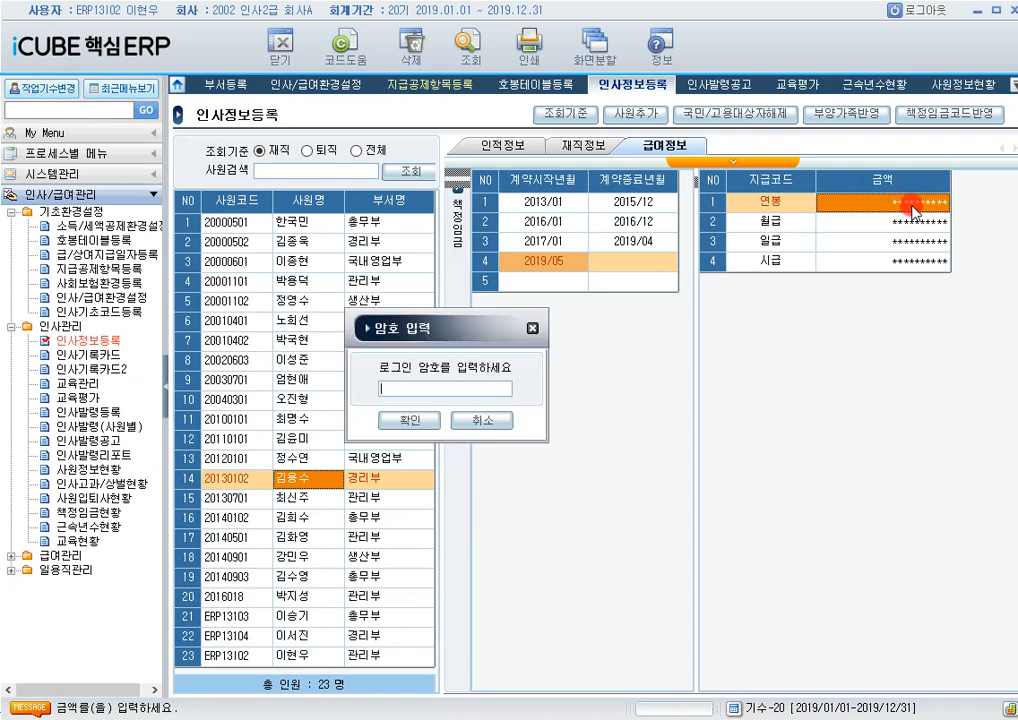
pyautogui.click(420, 421)
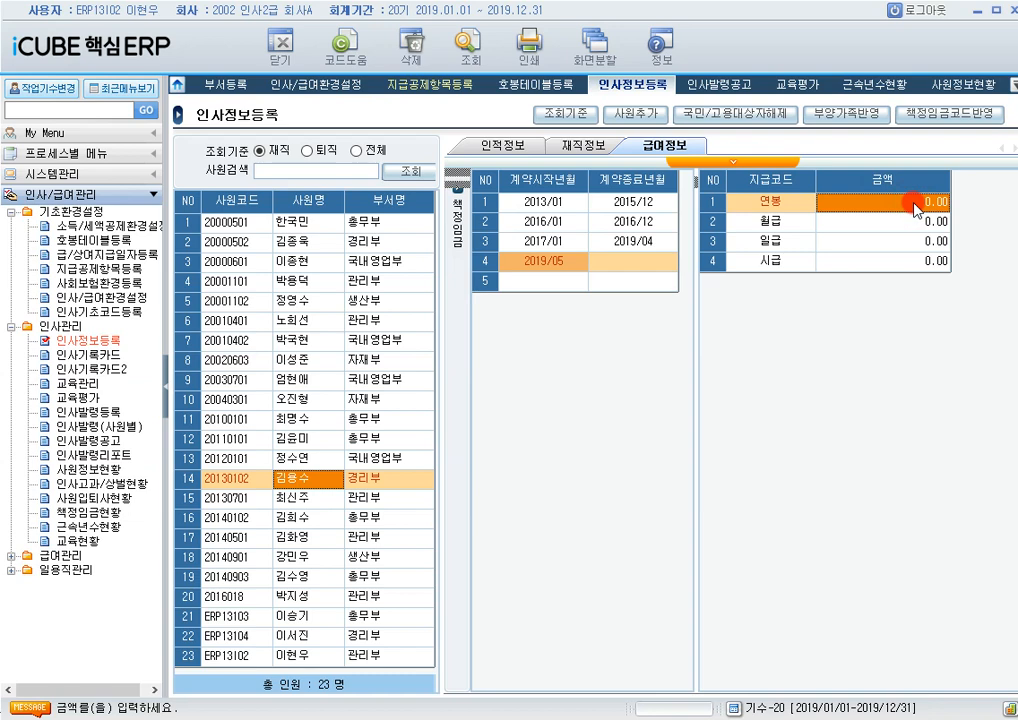
pyautogui.write('37,500,00')
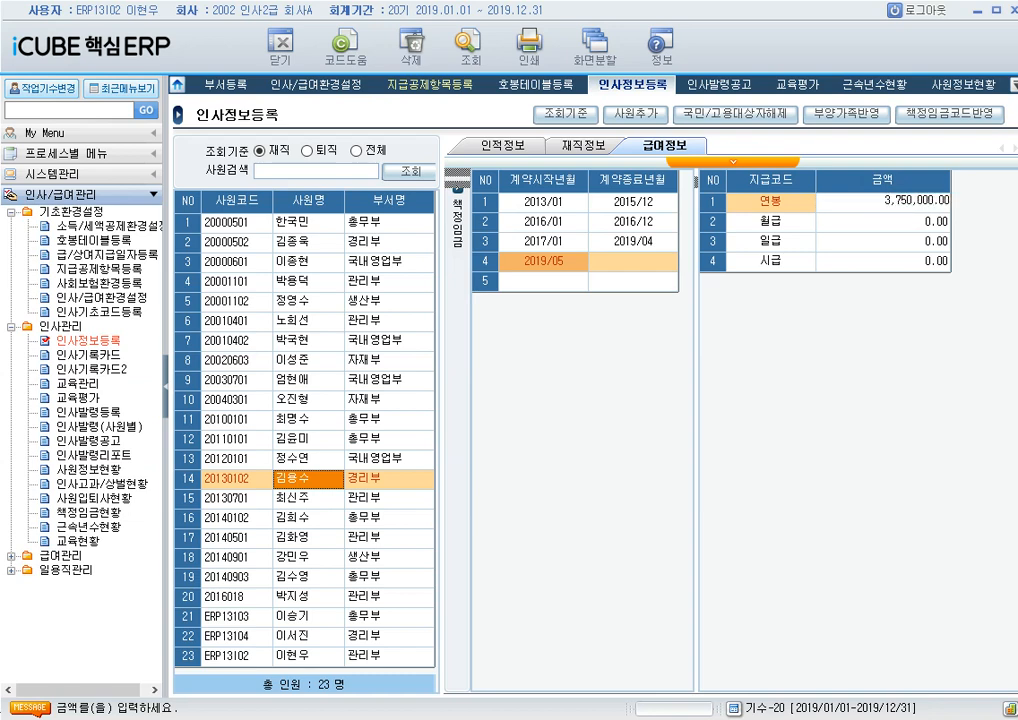
pyautogui.write('0')
pyautogui.press('Return')
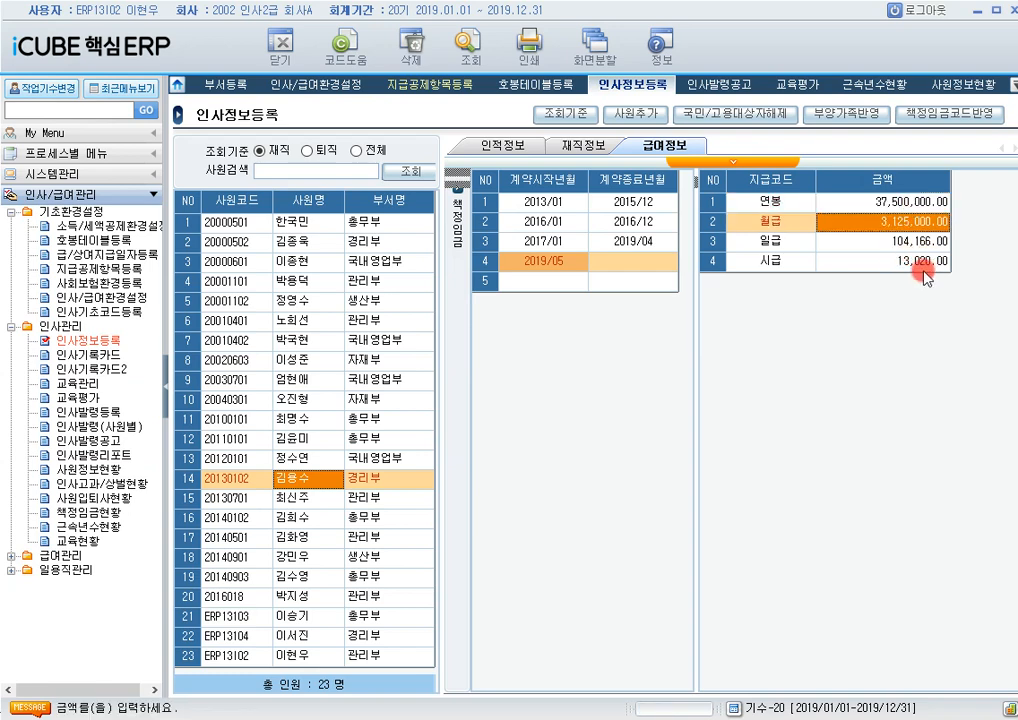
# Open 상용직급여입력및계산 and retrieve 귀속연월 2019/05 with the 2019/05/25 급여 동시 payment date
pyautogui.click(11, 555)
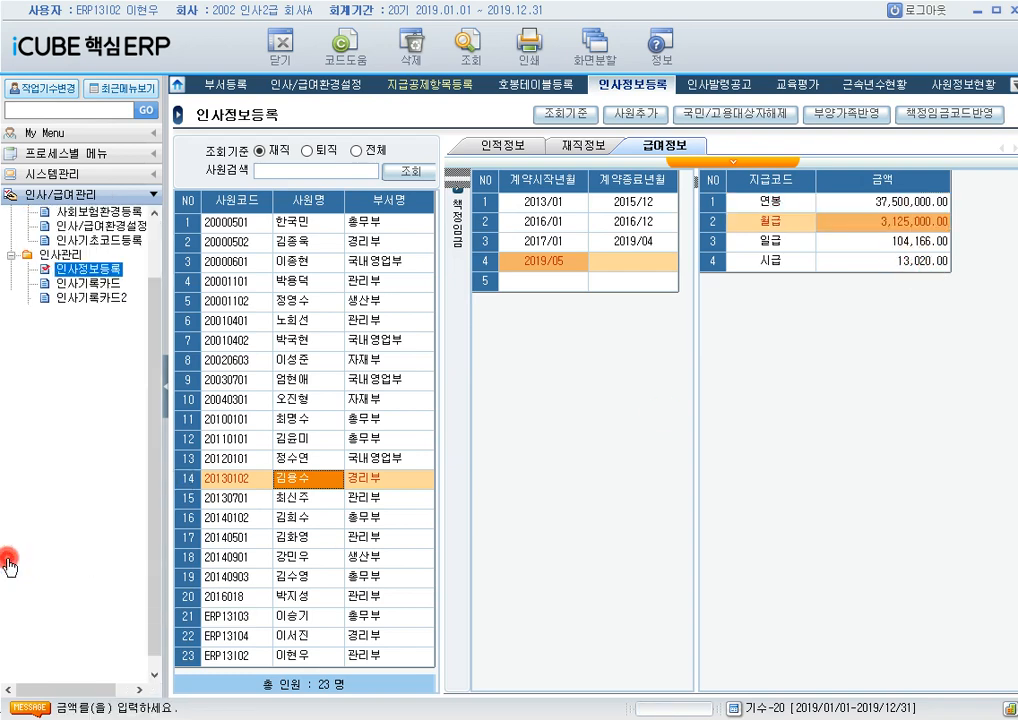
pyautogui.click(80, 514)
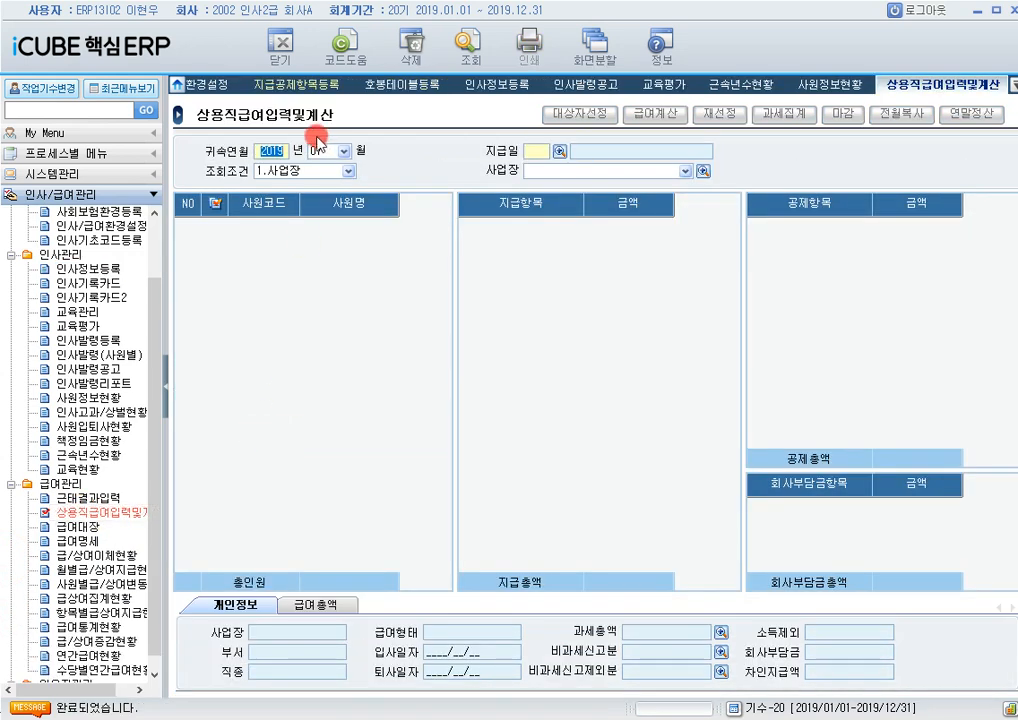
pyautogui.press('Return')
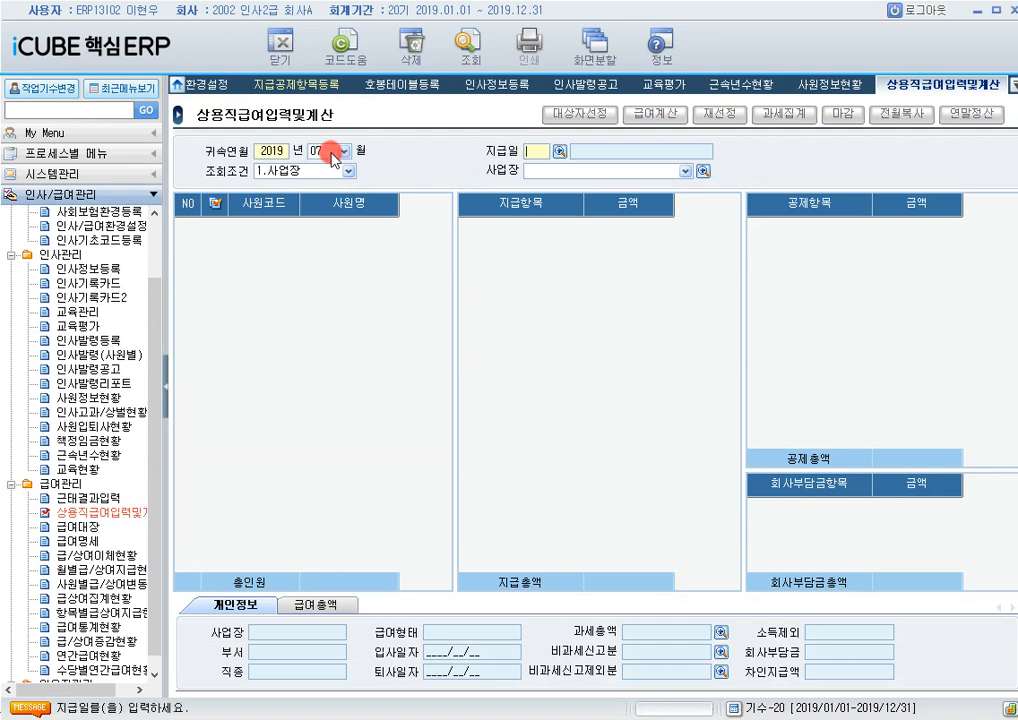
pyautogui.click(335, 152)
pyautogui.click(340, 216)
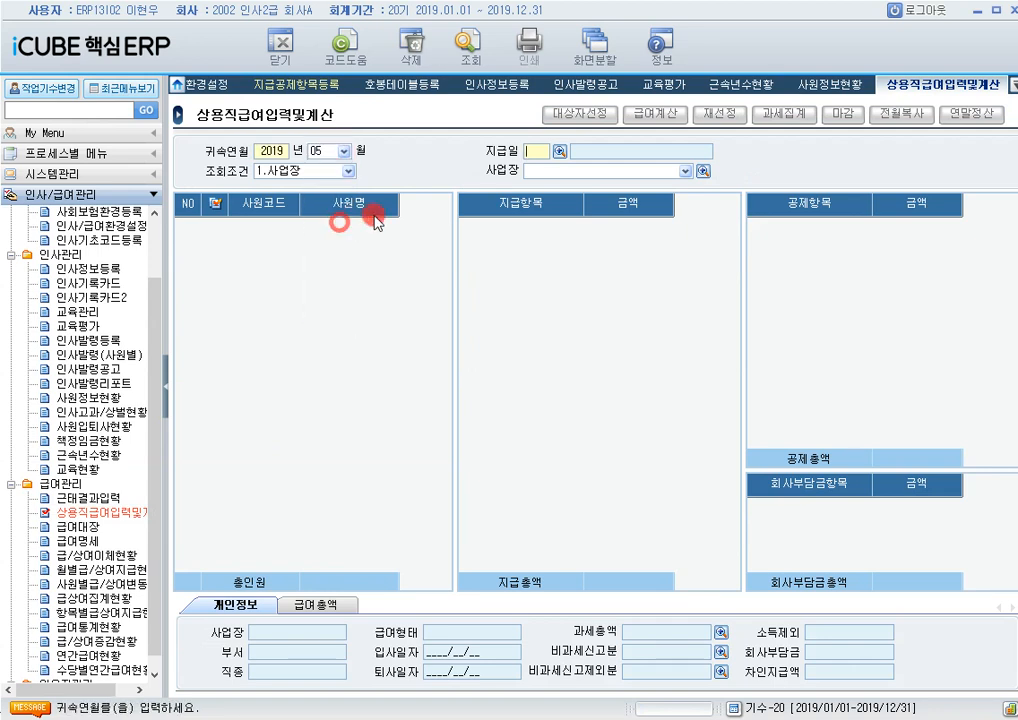
pyautogui.click(557, 152)
pyautogui.click(478, 300)
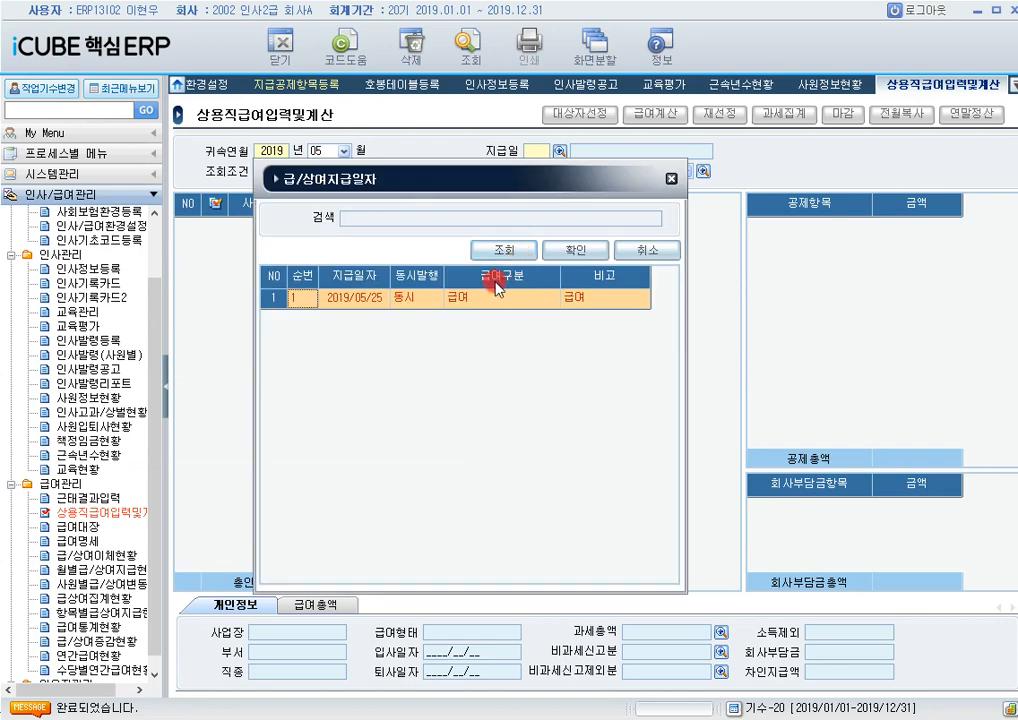
pyautogui.doubleClick(478, 300)
pyautogui.click(467, 45)
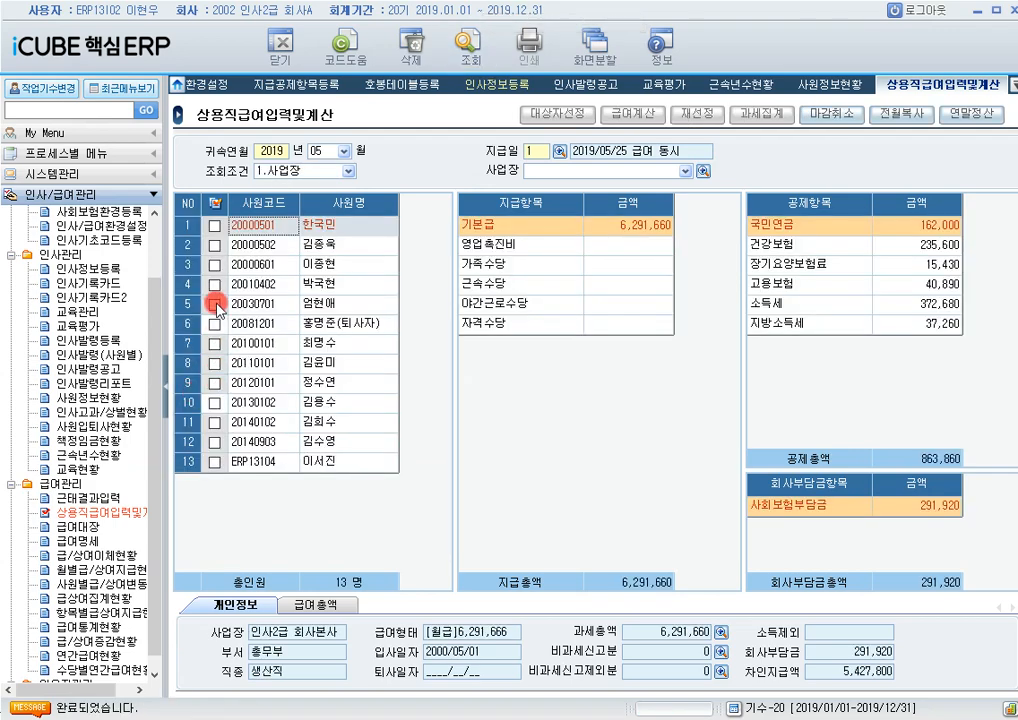
# Run 급여계산 for only the 경리부 employee in row 10
pyautogui.click(214, 403)
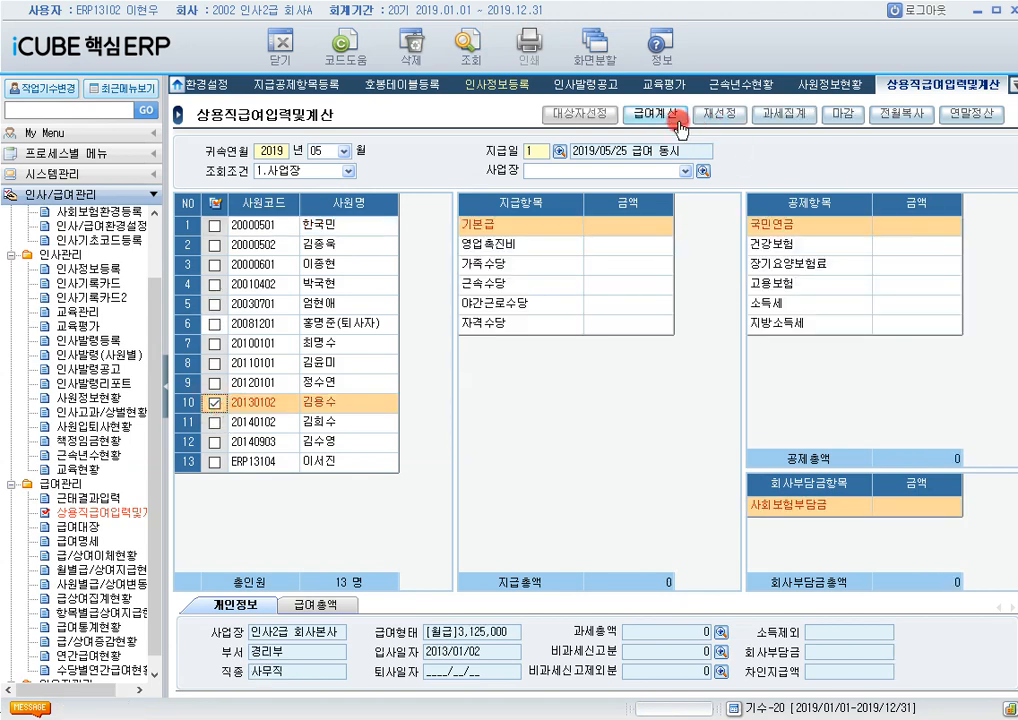
pyautogui.click(666, 113)
pyautogui.click(336, 543)
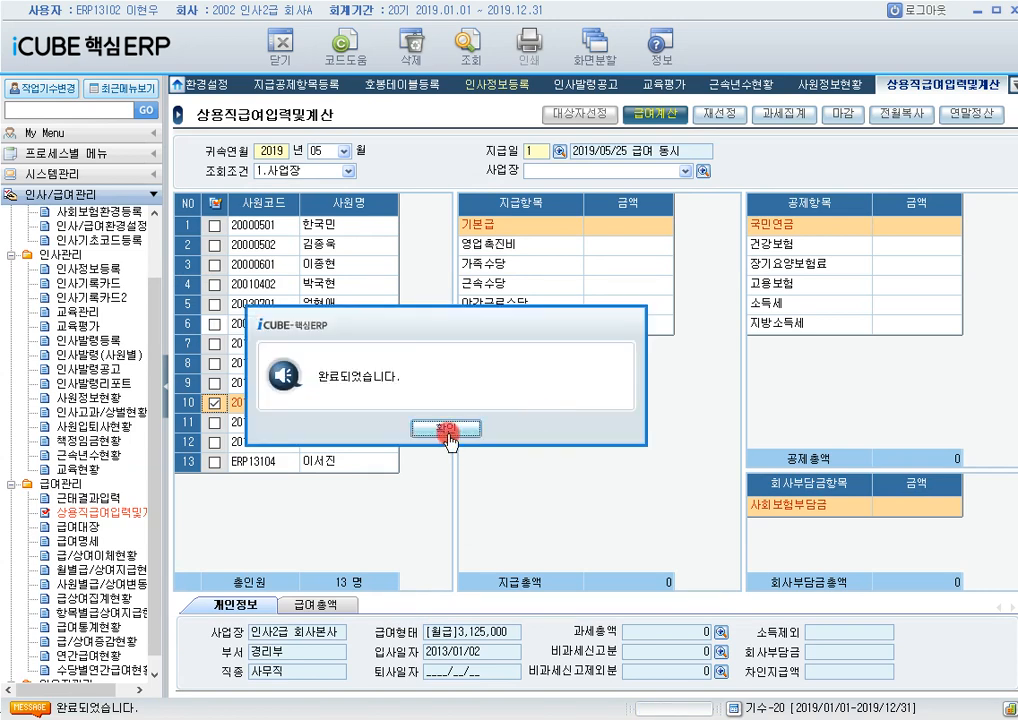
pyautogui.click(445, 425)
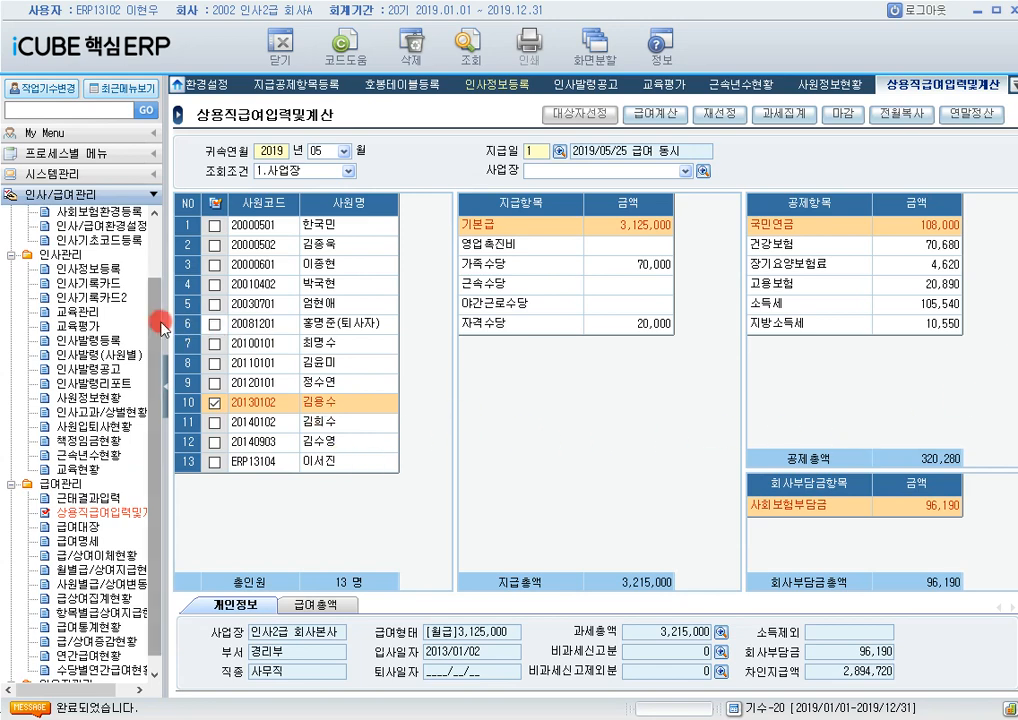
# In 인사/급여환경설정, set 퇴사자 급여계산 to 월일 with a 기준일 of 20일
pyautogui.scroll(2, 160, 325)
pyautogui.click(112, 297)
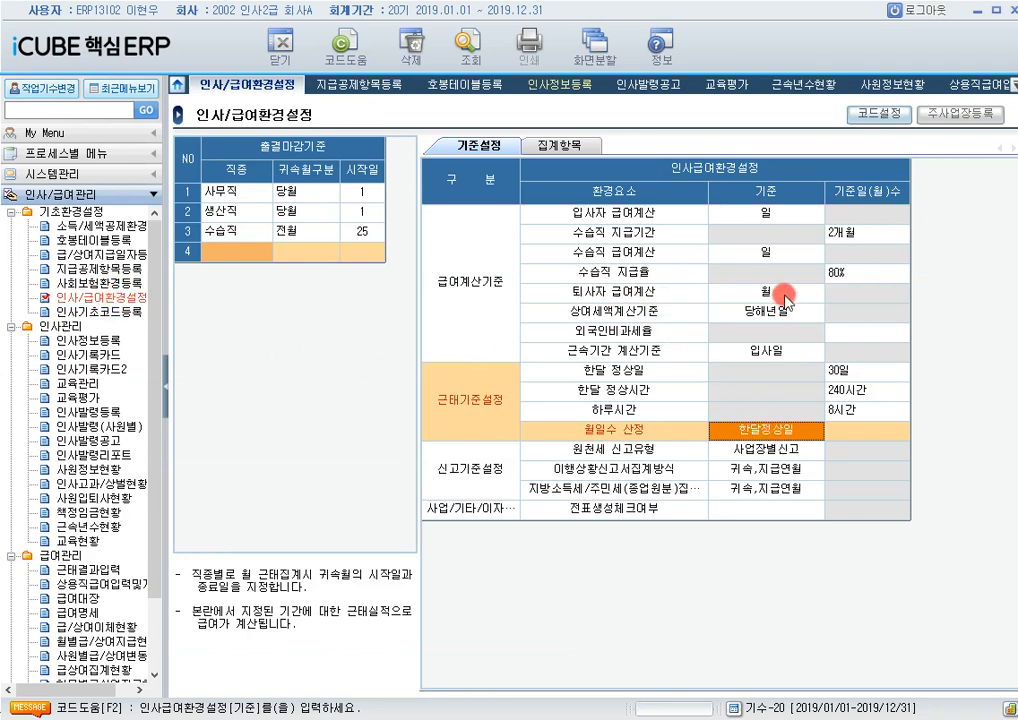
pyautogui.click(786, 298)
pyautogui.click(786, 298)
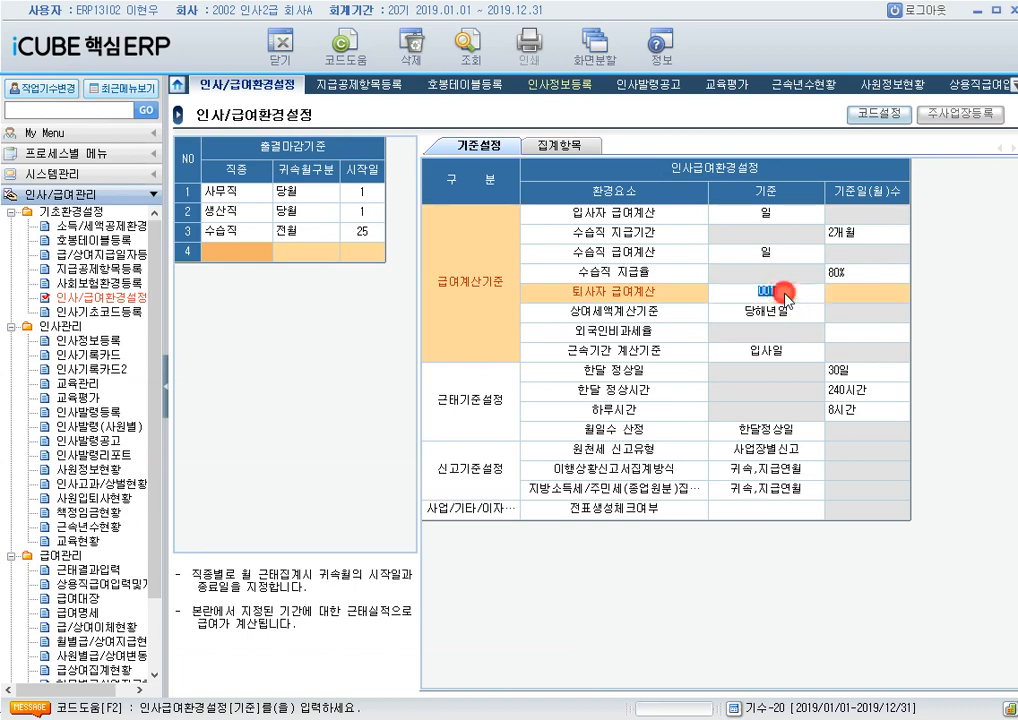
pyautogui.press('F2')
pyautogui.doubleClick(402, 357)
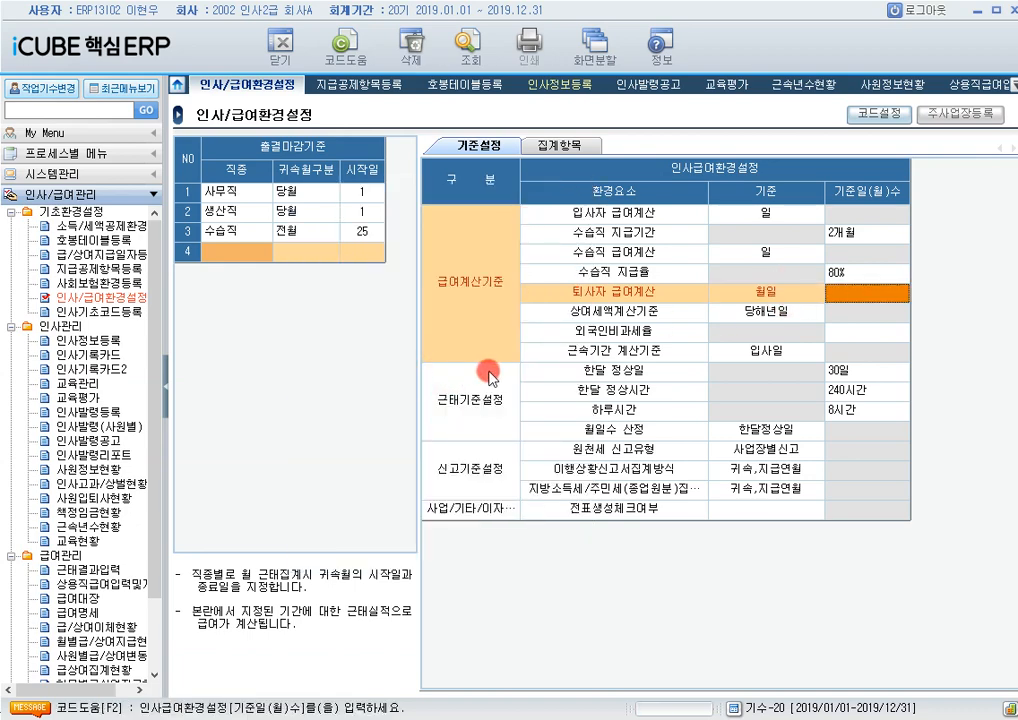
pyautogui.write('20')
pyautogui.press('Return')
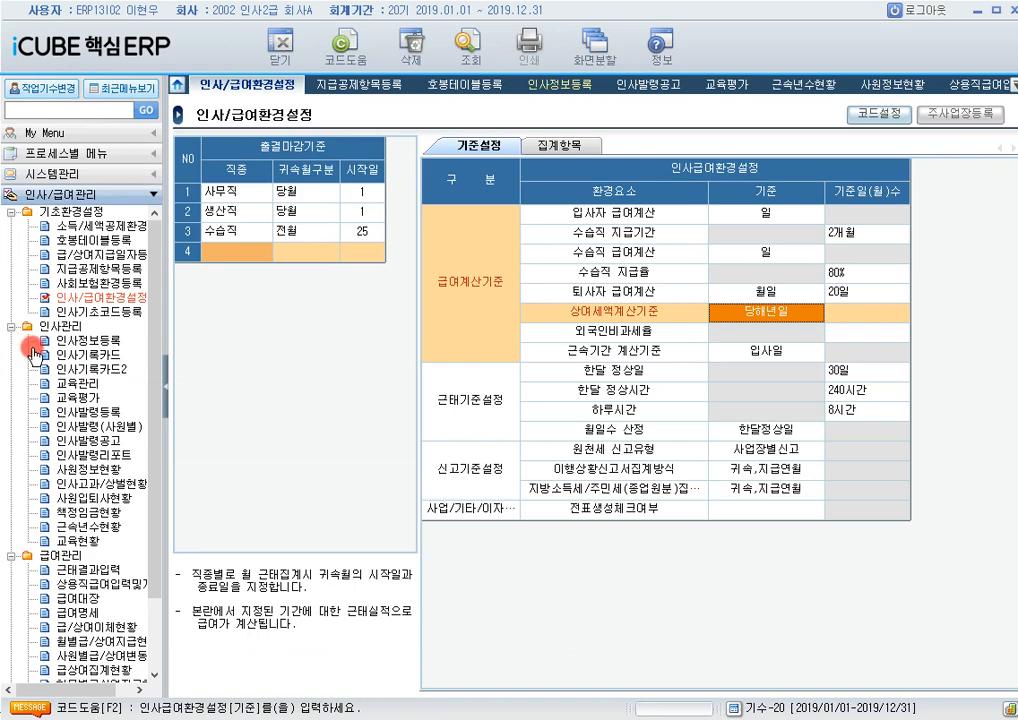
# Return to 상용직급여입력및계산 and run 급여계산 for only the retired employee in row 6
pyautogui.scroll(-2, 152, 413)
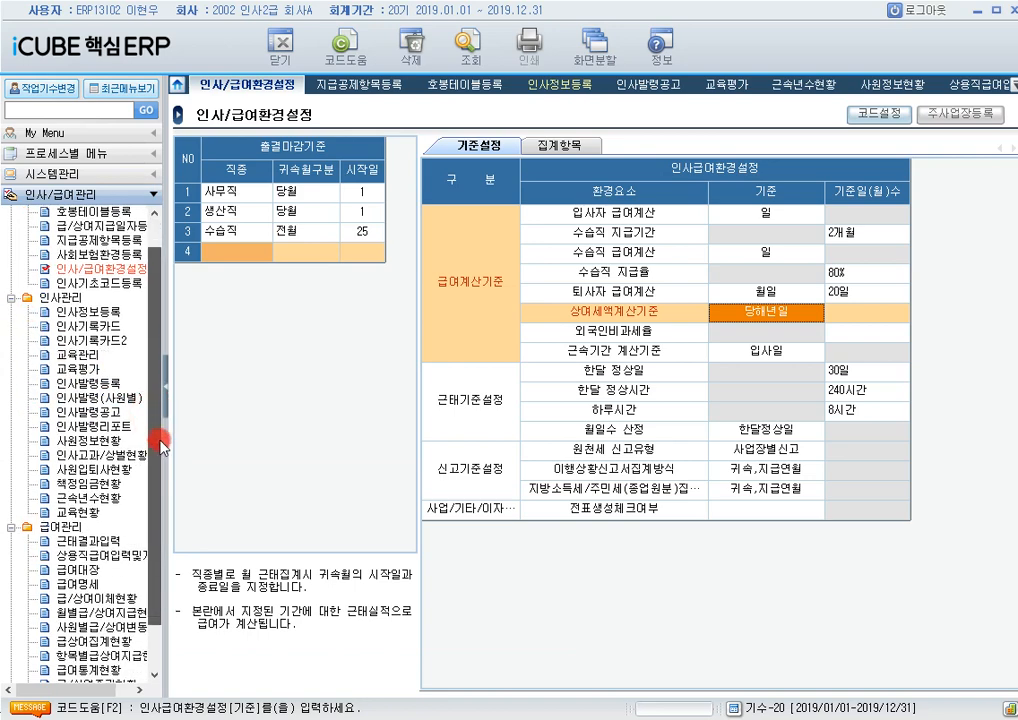
pyautogui.click(985, 84)
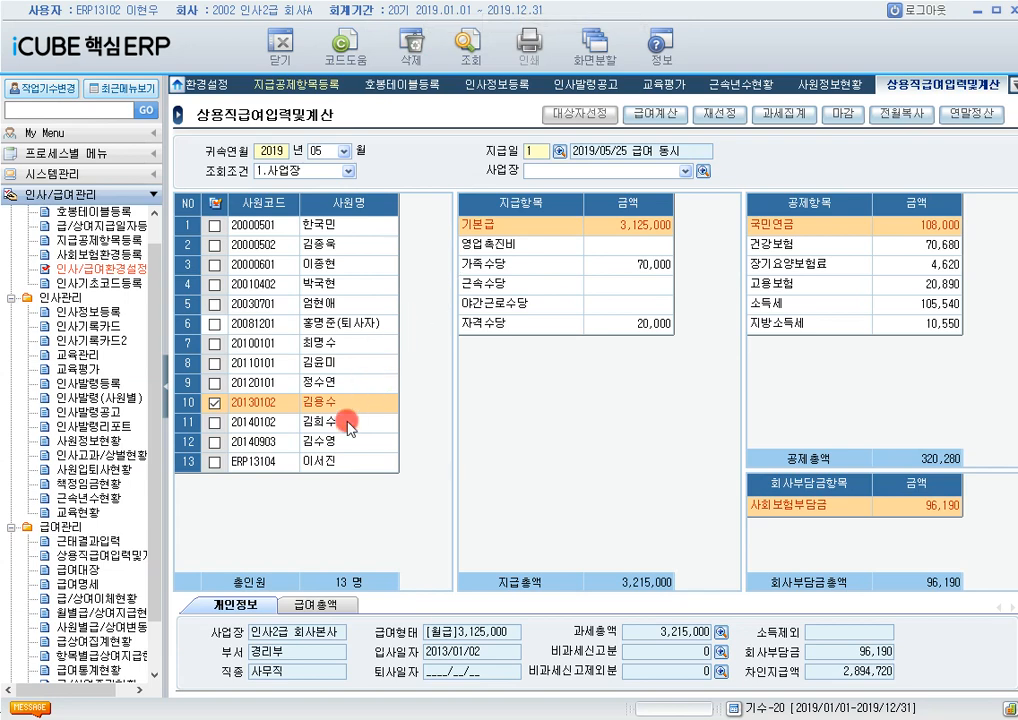
pyautogui.click(214, 403)
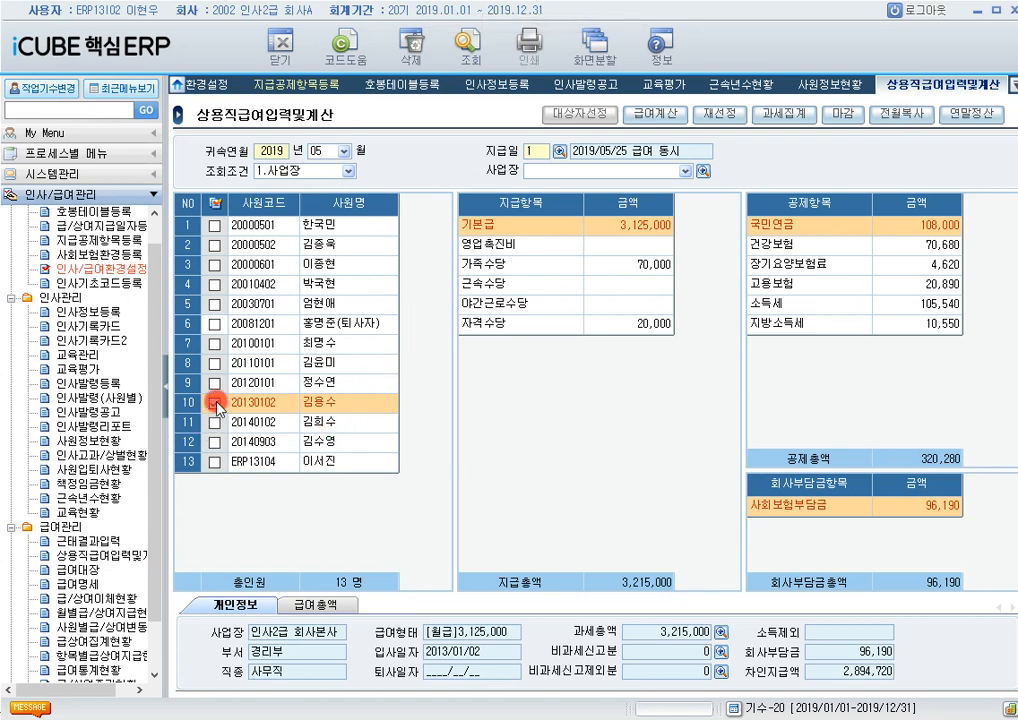
pyautogui.click(324, 325)
pyautogui.click(214, 325)
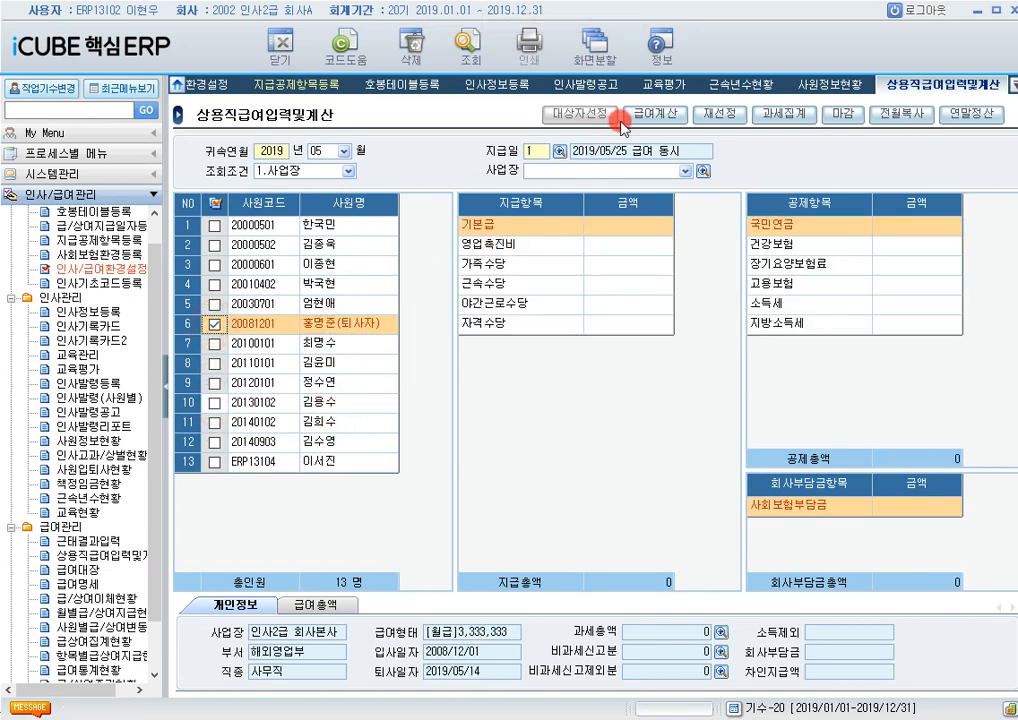
pyautogui.click(652, 114)
pyautogui.click(409, 606)
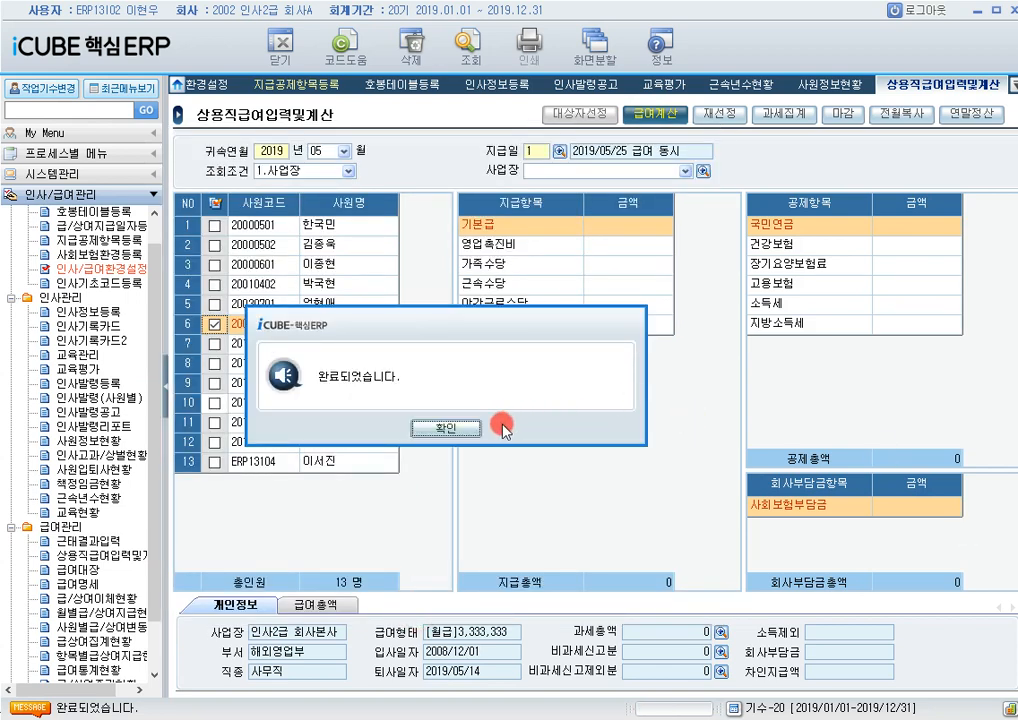
pyautogui.click(468, 427)
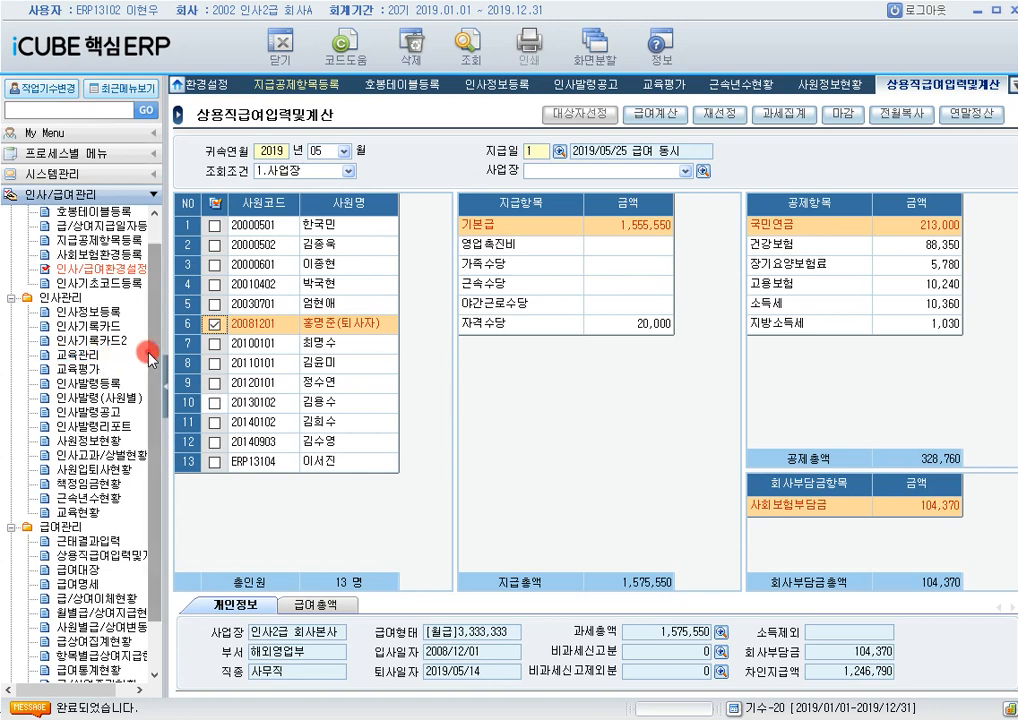
# Open 근태결과입력 and retrieve 귀속연월 2019/04 with the 2019/04/25 급여 분리 payment date
pyautogui.scroll(-2, 141, 288)
pyautogui.click(104, 484)
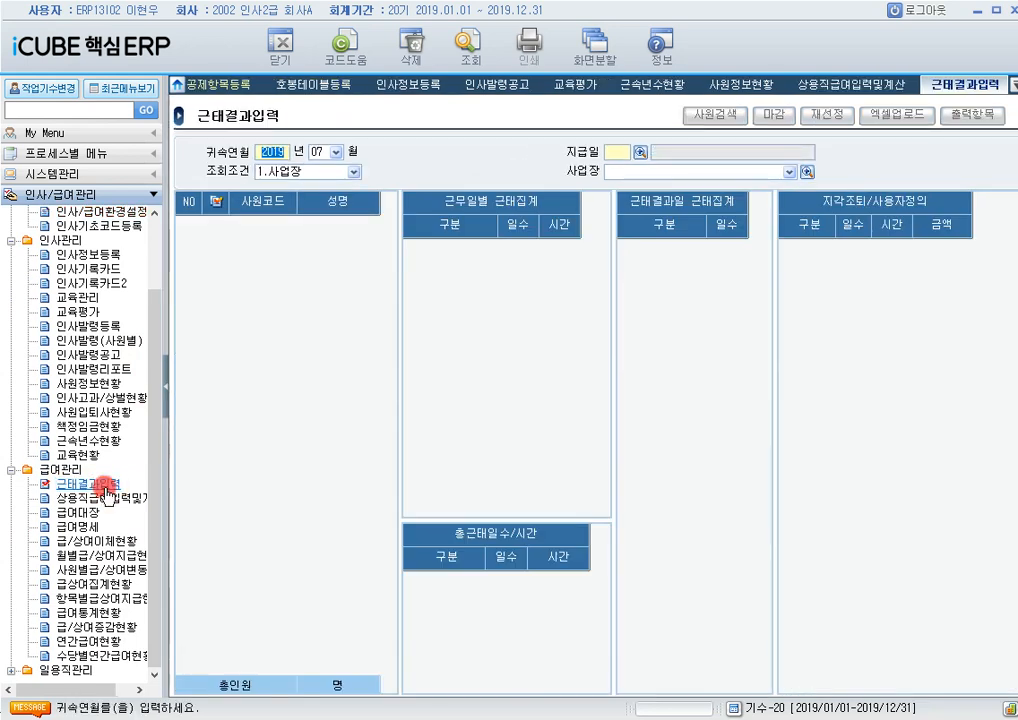
pyautogui.click(336, 152)
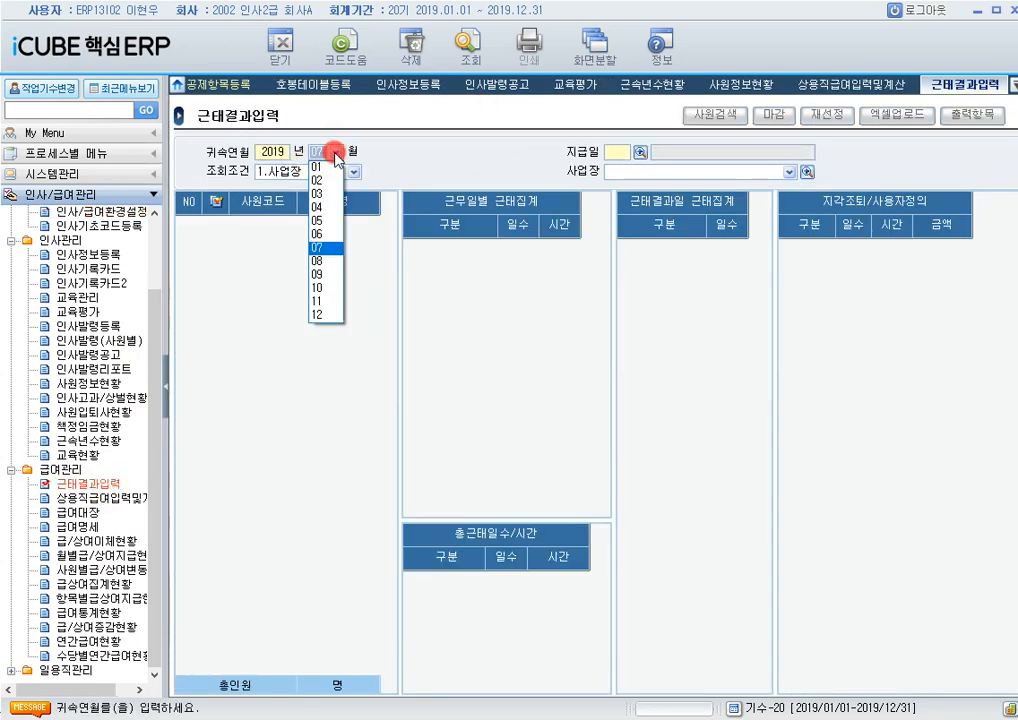
pyautogui.click(330, 207)
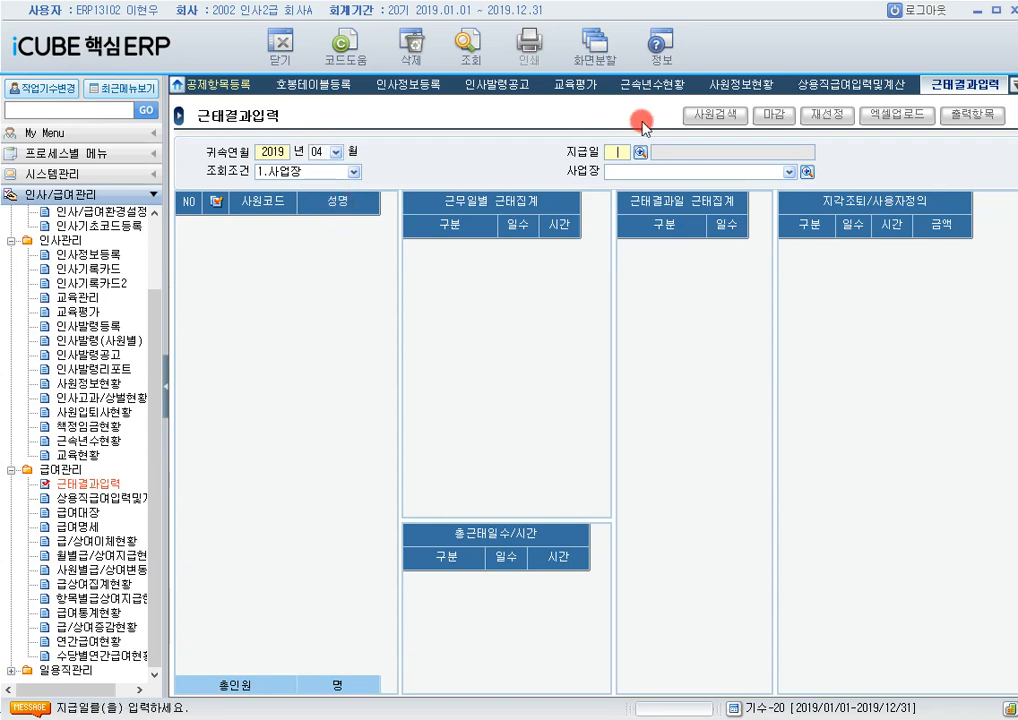
pyautogui.click(643, 152)
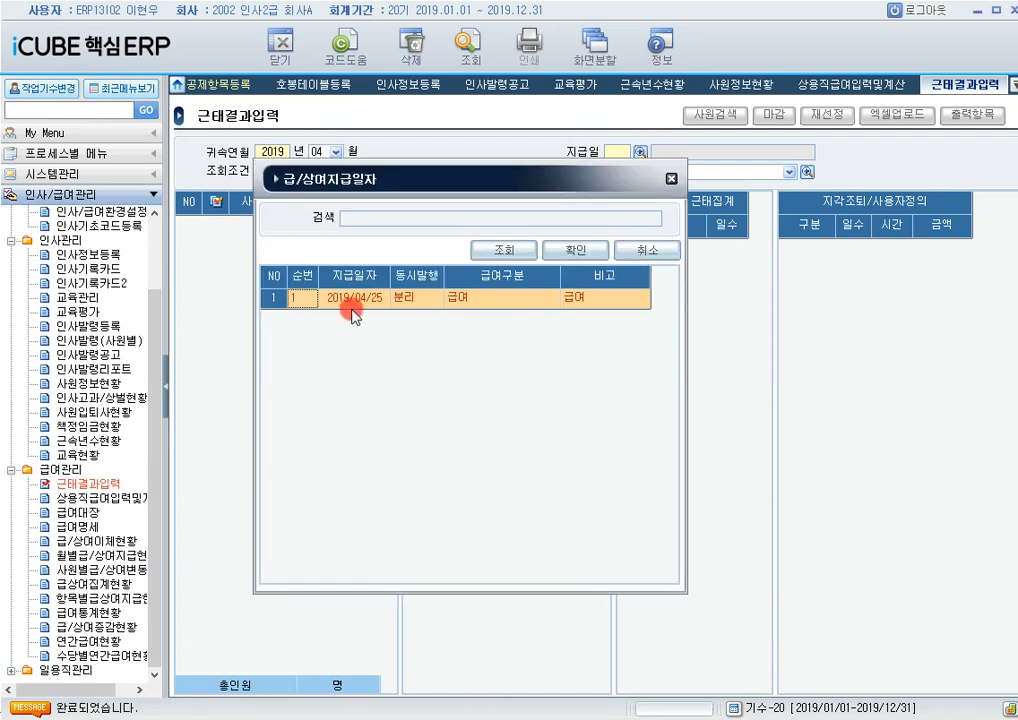
pyautogui.doubleClick(355, 301)
pyautogui.doubleClick(398, 300)
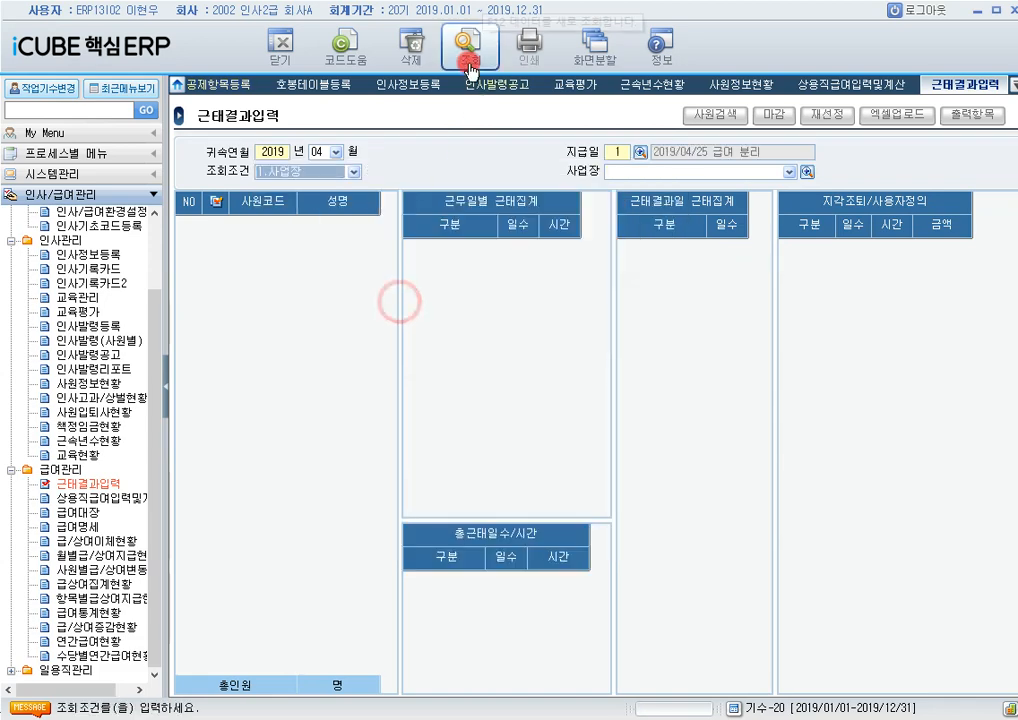
pyautogui.click(467, 50)
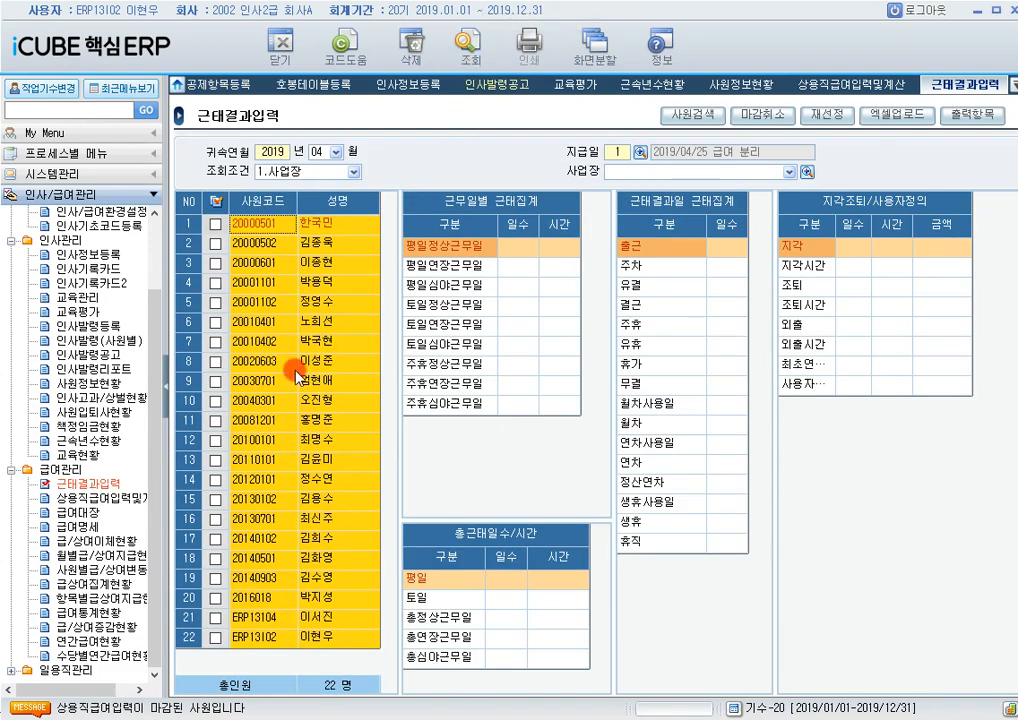
# Check 지각시간, 조퇴시간 and 외출시간 of the employee in row 8
pyautogui.click(243, 361)
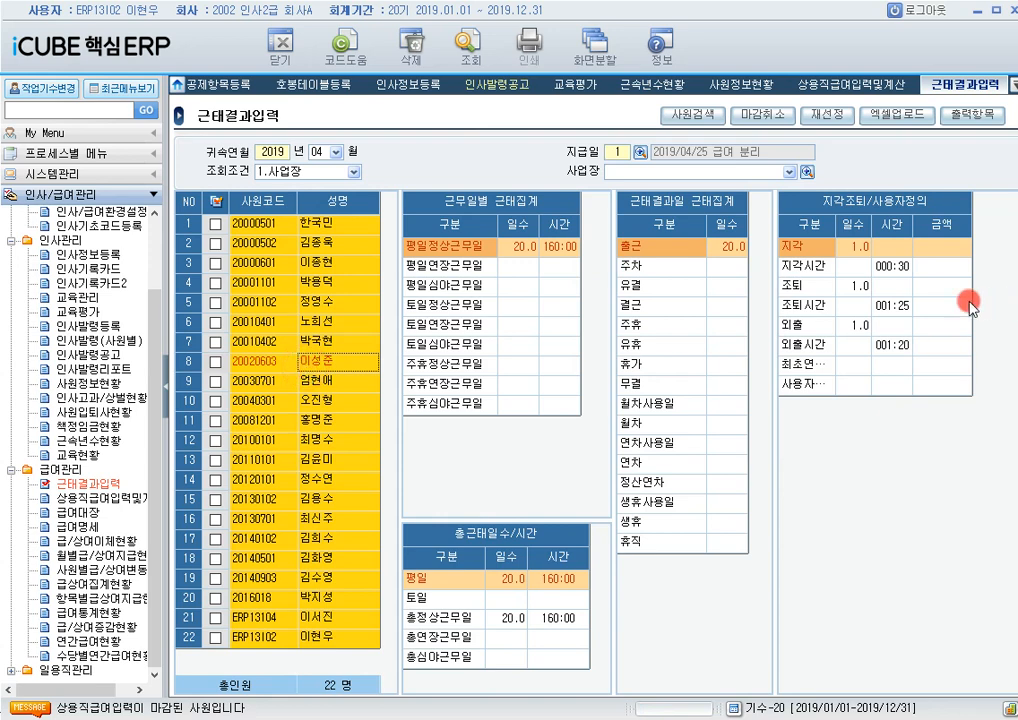
pyautogui.click(885, 266)
pyautogui.click(901, 305)
pyautogui.click(903, 350)
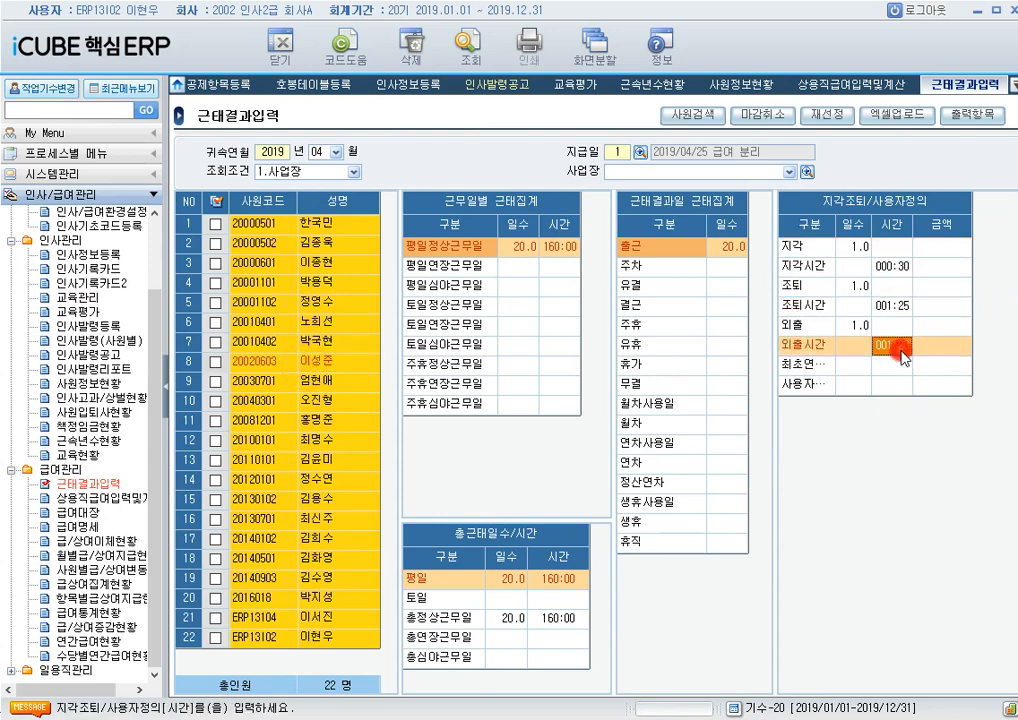
# Switch to the Windows calculator, clear it and add up the absence minutes 30 + 85 + 80
pyautogui.hotkey('alt', 'Tab')
pyautogui.moveTo(541, 186); pyautogui.dragTo(370, 185)
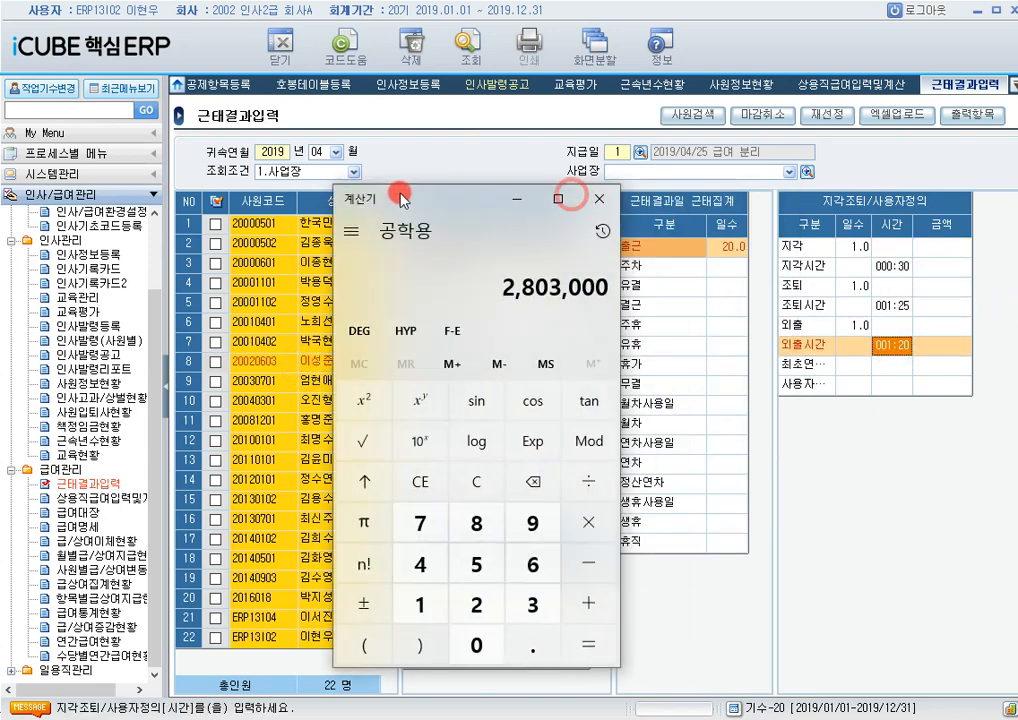
pyautogui.click(496, 481)
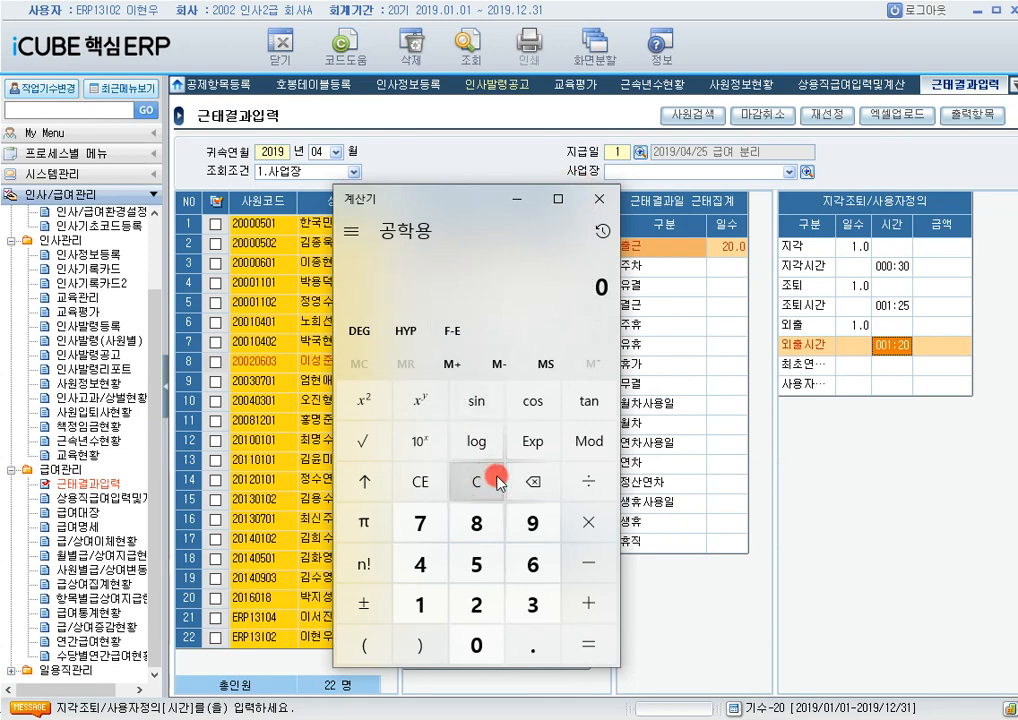
pyautogui.write('0 + 85 + 80 +')
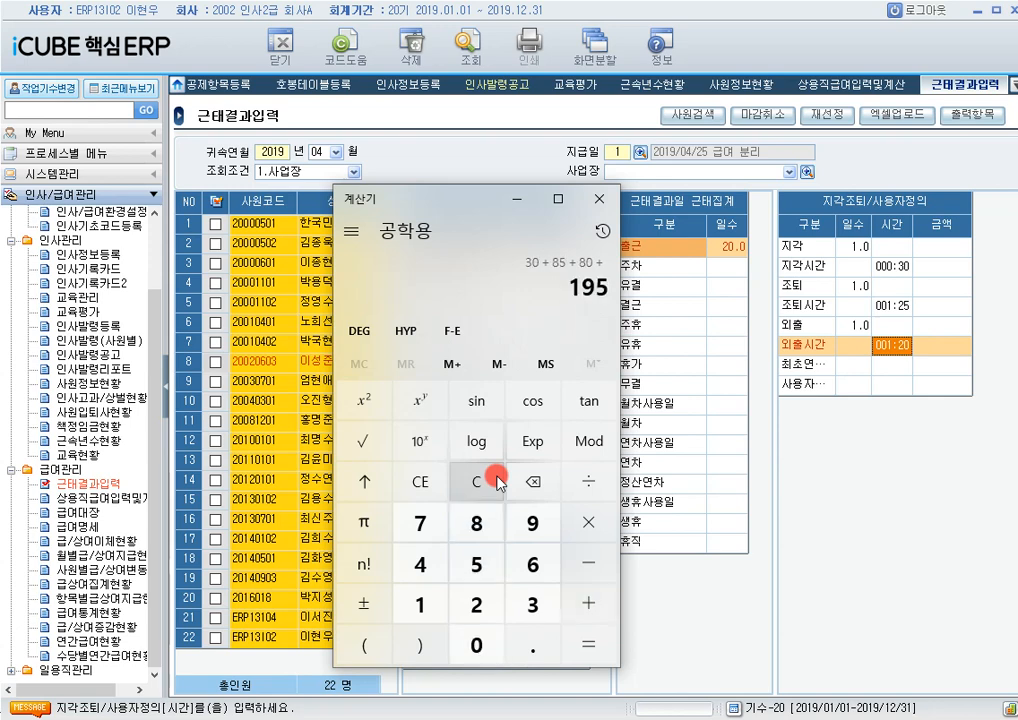
pyautogui.press('Return')
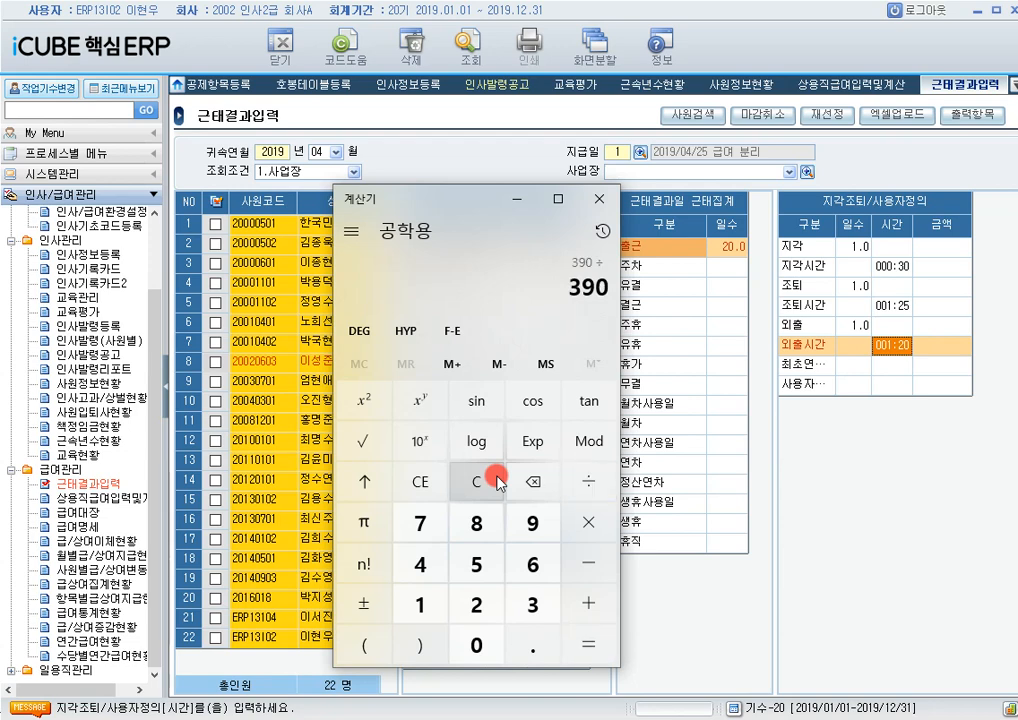
pyautogui.write('60')
pyautogui.press('Return')
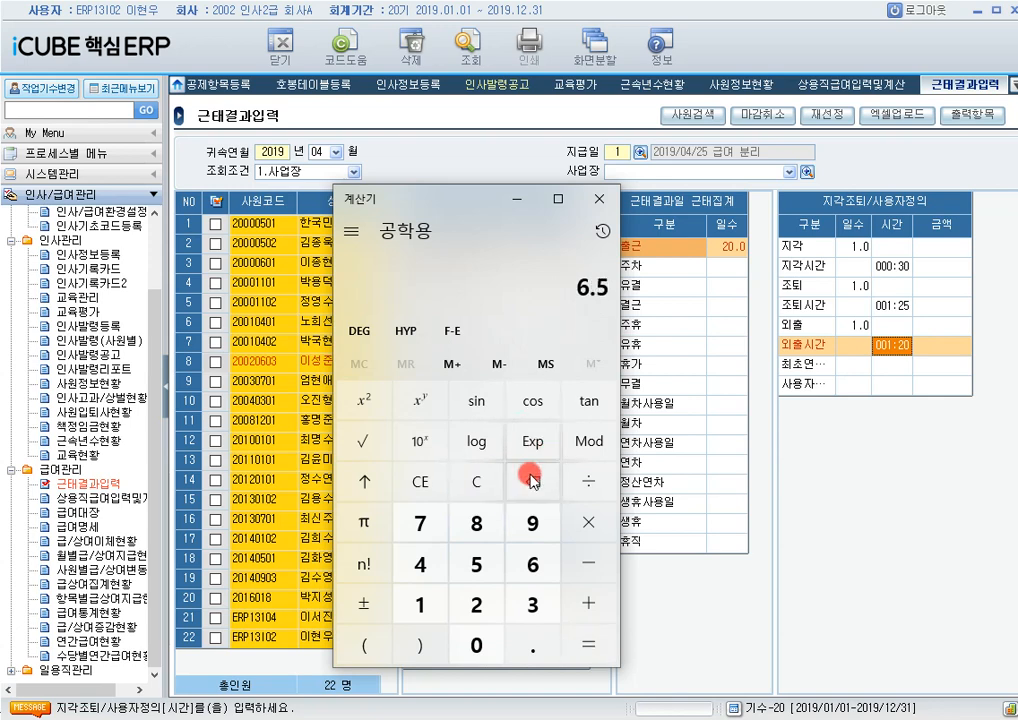
pyautogui.click(476, 481)
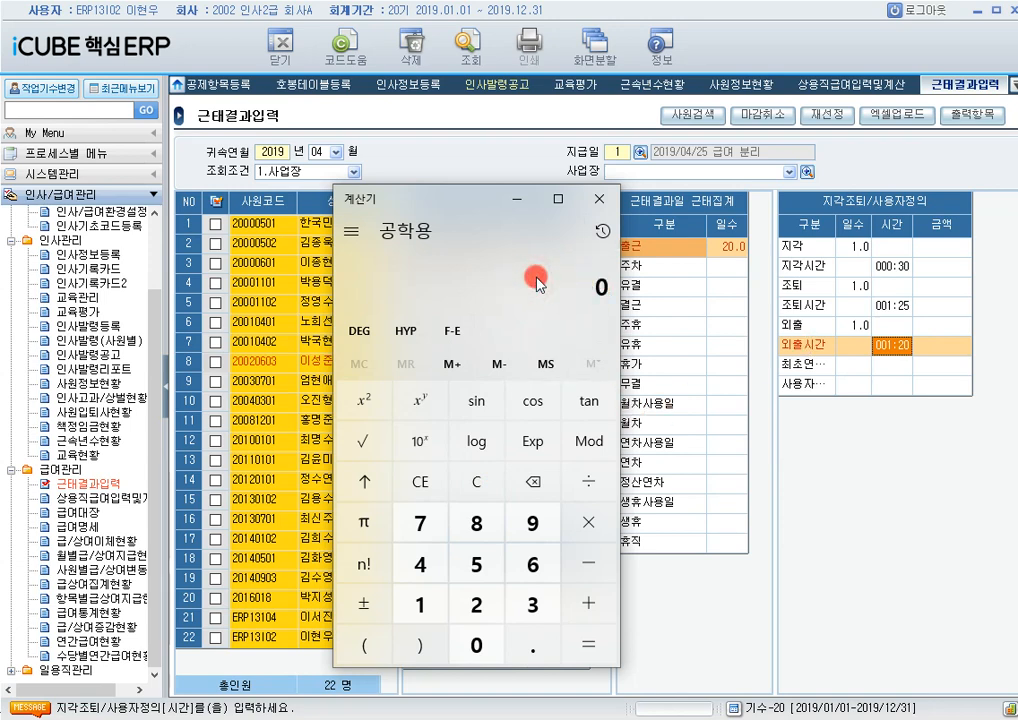
# Calculate the attendance deduction as (30 + 85 + 80) ÷ 60 × 6300 and minimize the calculator
pyautogui.write('30+85+80=60=')
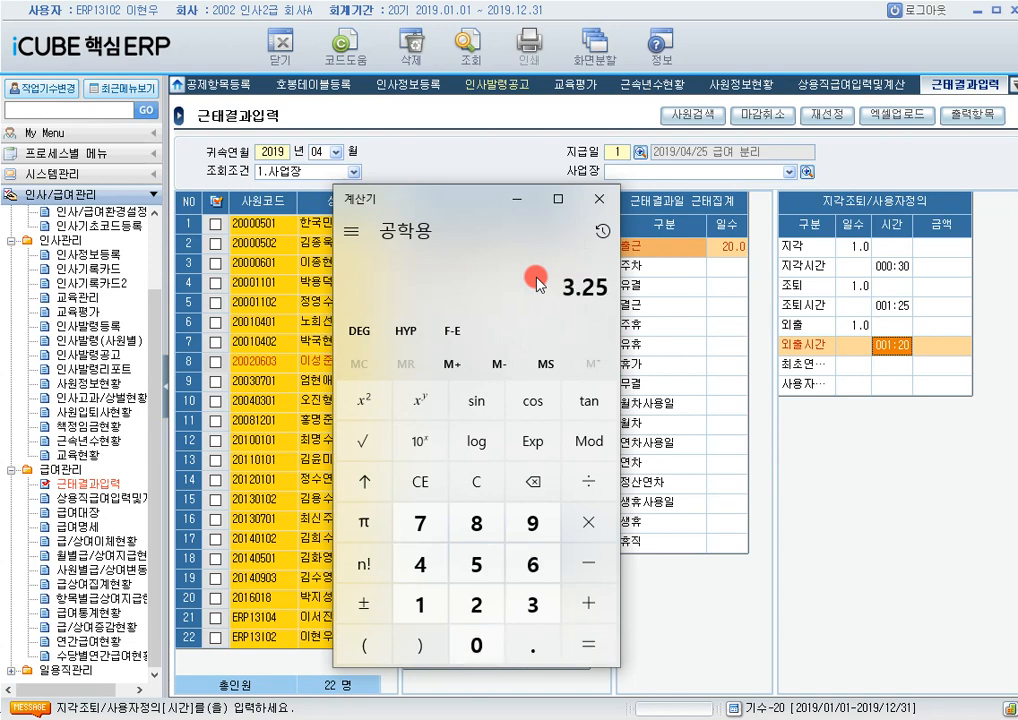
pyautogui.write('*6300=')
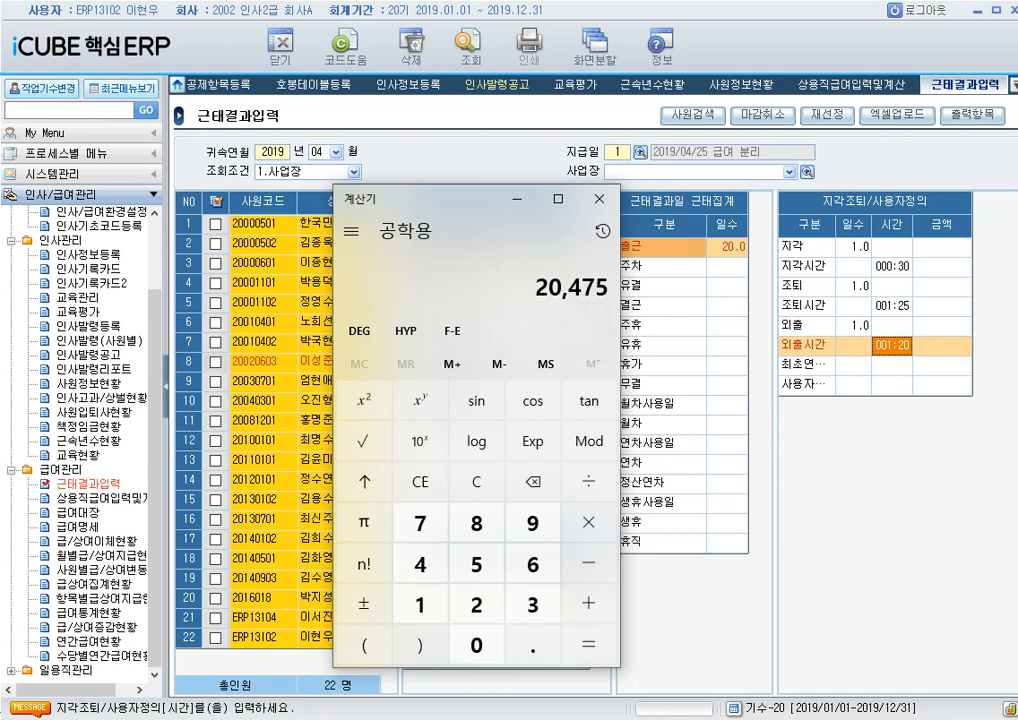
pyautogui.click(518, 198)
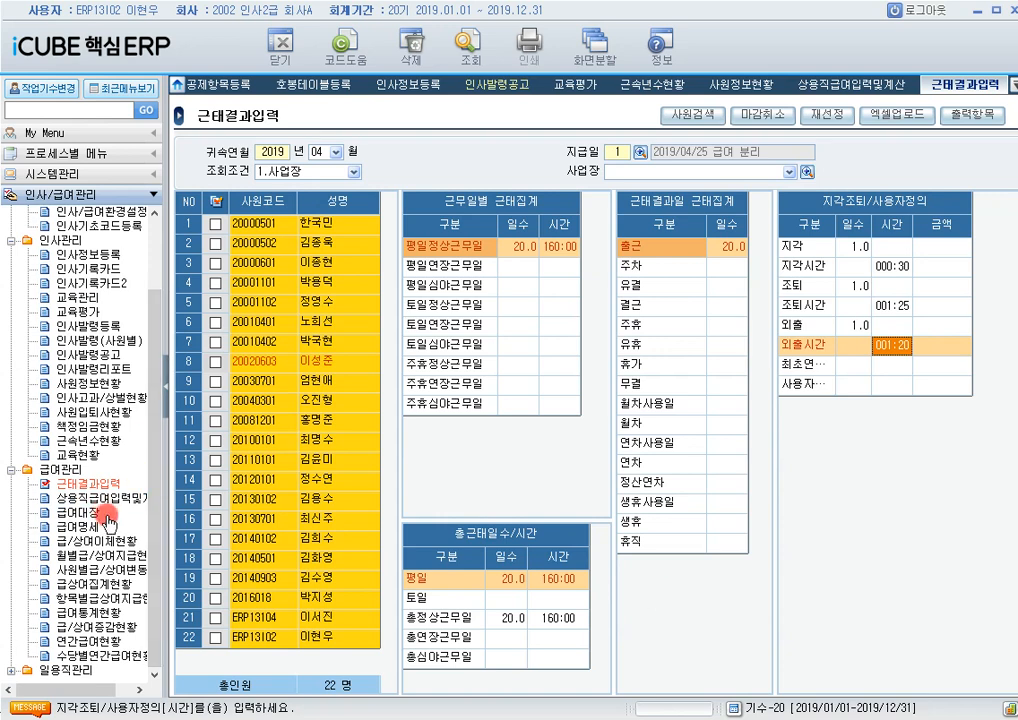
# Open 급/상여이체현황 and retrieve 귀속연월 2019/03 with the 2019/04/10 급여 분리 payment date
pyautogui.click(113, 553)
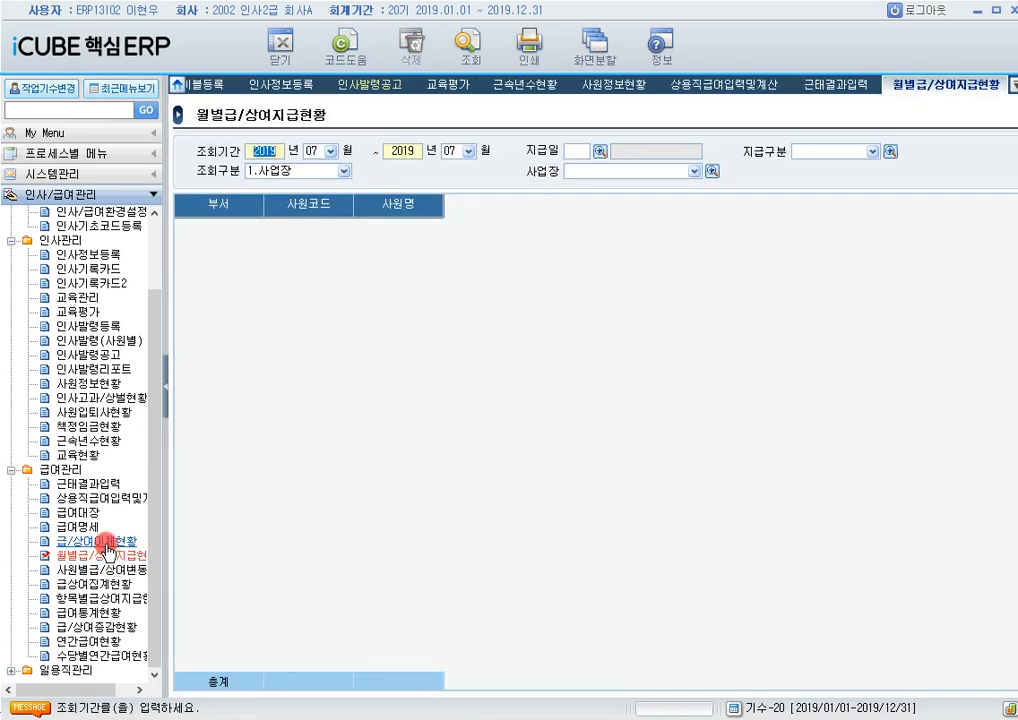
pyautogui.click(107, 541)
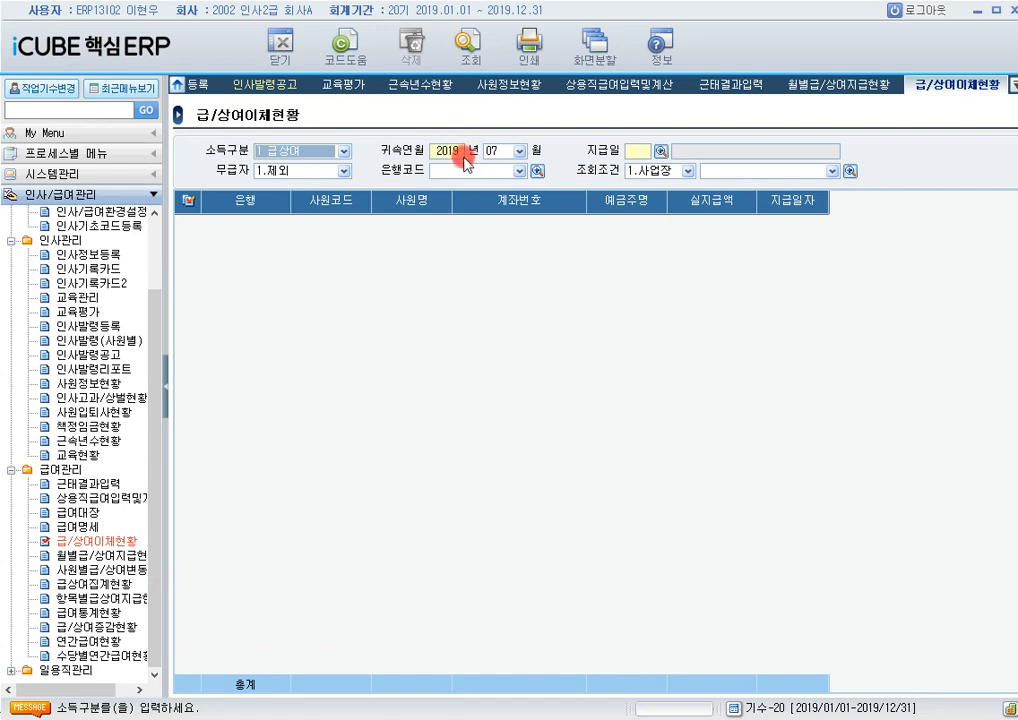
pyautogui.click(520, 151)
pyautogui.click(503, 191)
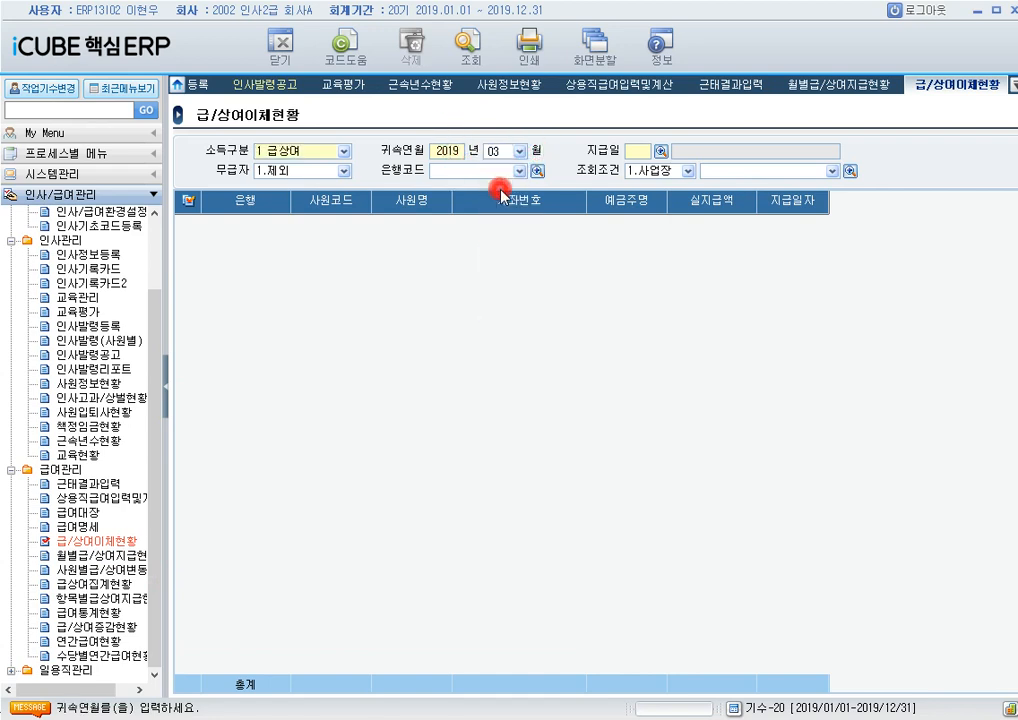
pyautogui.click(660, 151)
pyautogui.doubleClick(352, 298)
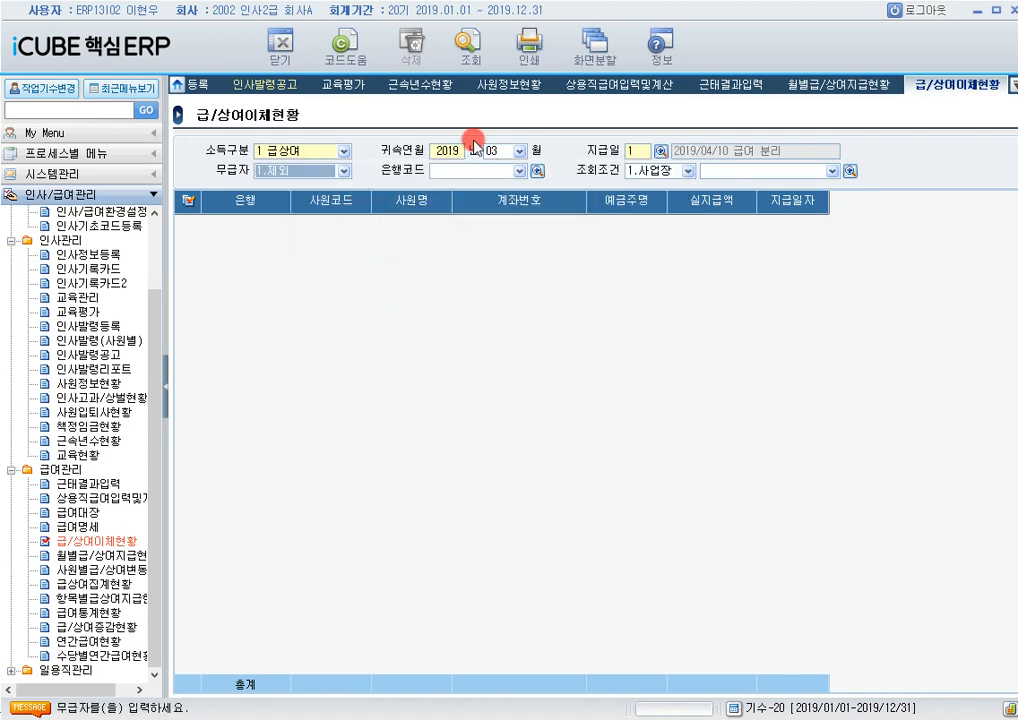
pyautogui.click(465, 46)
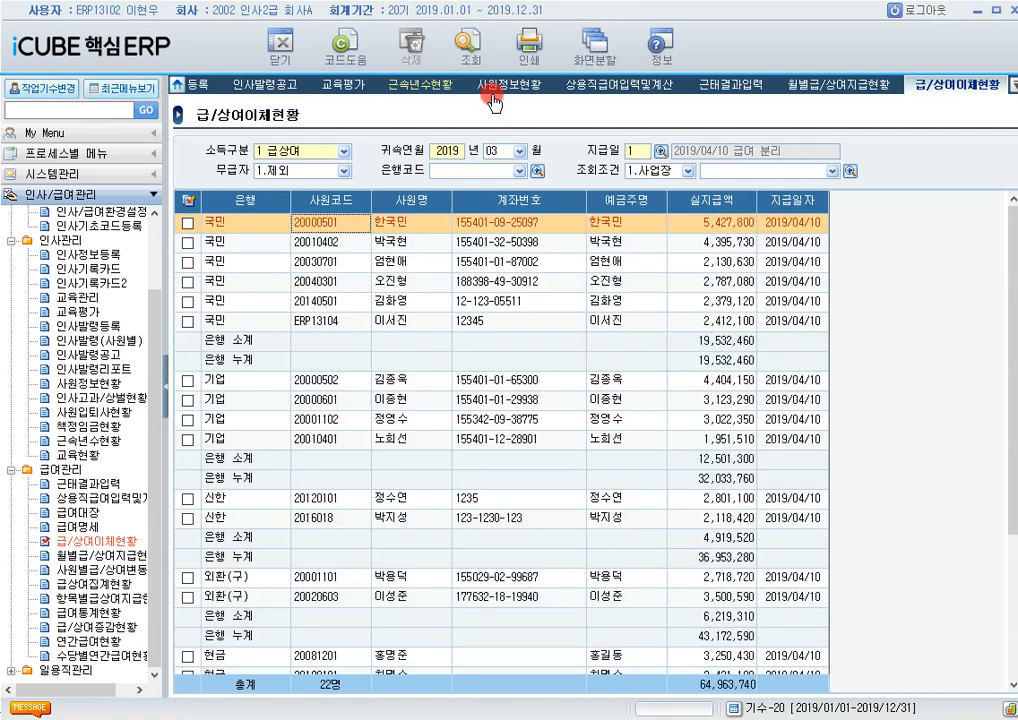
# Review the 은행 소계 amounts of the transfer list for all workplaces
pyautogui.click(726, 459)
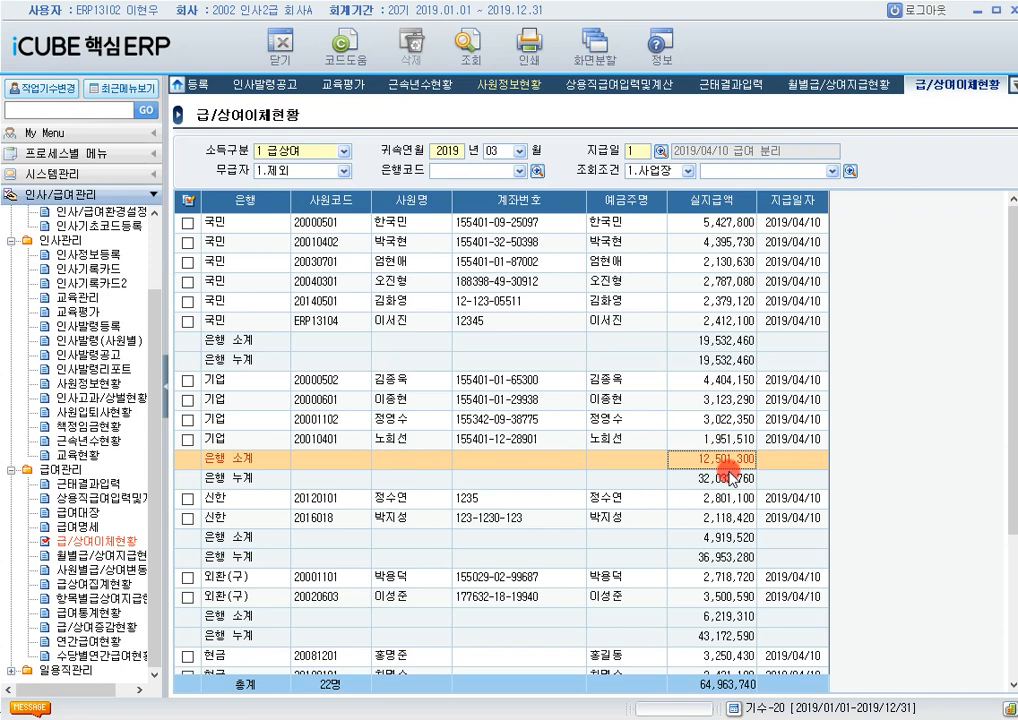
pyautogui.scroll(-3, 733, 470)
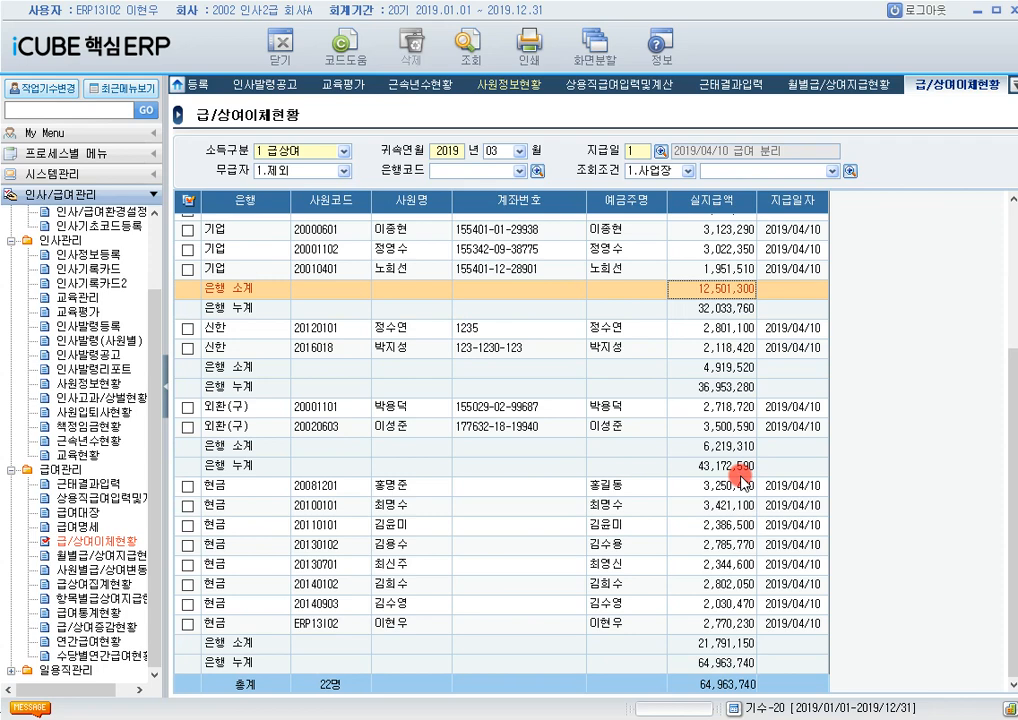
pyautogui.scroll(3, 741, 480)
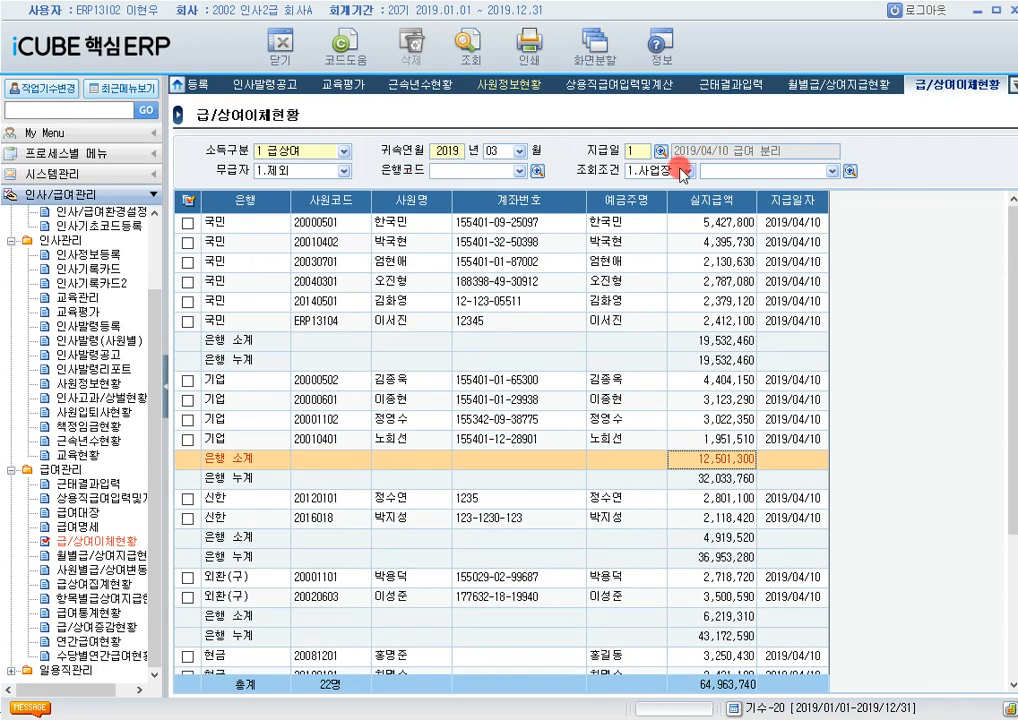
# Restrict the transfer list to 사업장 1000 인사2급 회사본사 and check the 은행 소계 of each bank
pyautogui.click(850, 170)
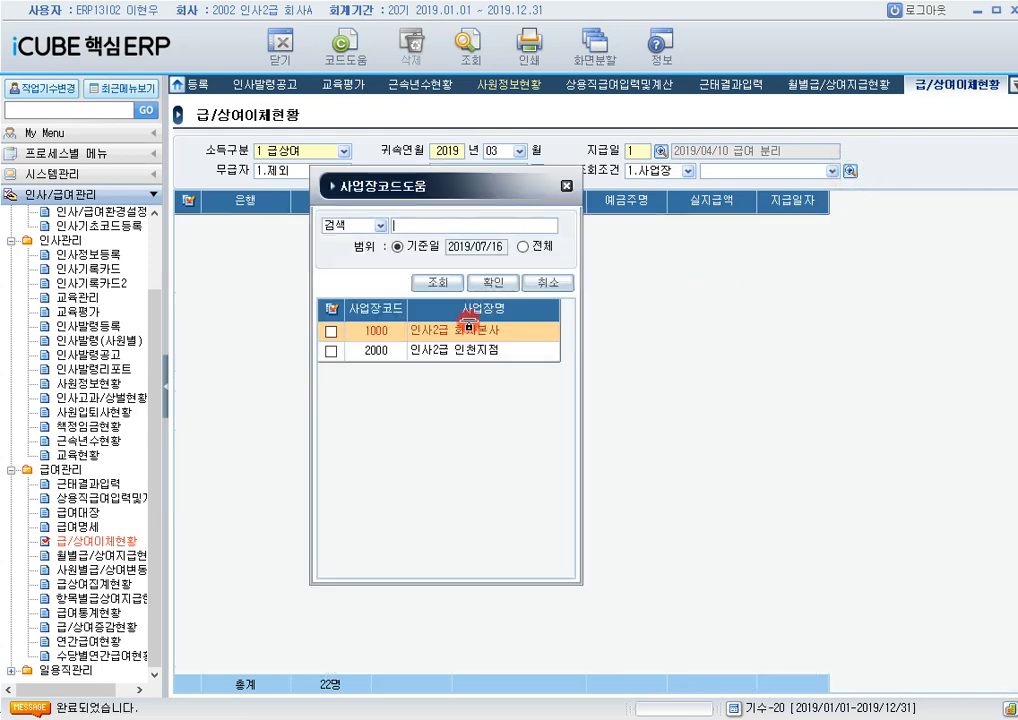
pyautogui.doubleClick(466, 334)
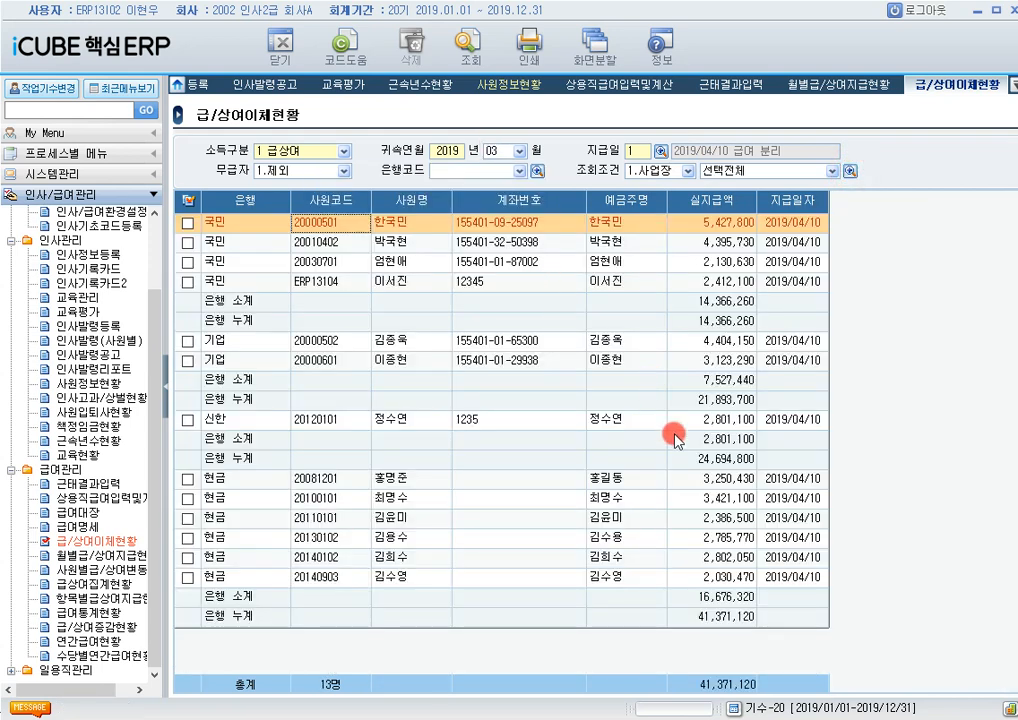
pyautogui.click(745, 302)
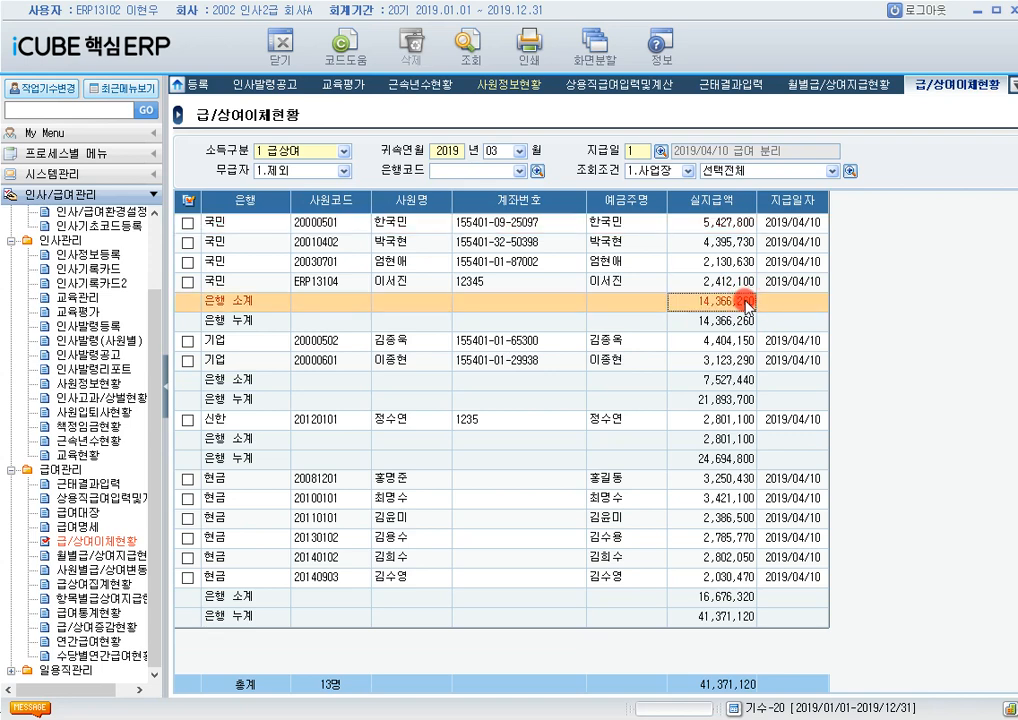
pyautogui.click(727, 441)
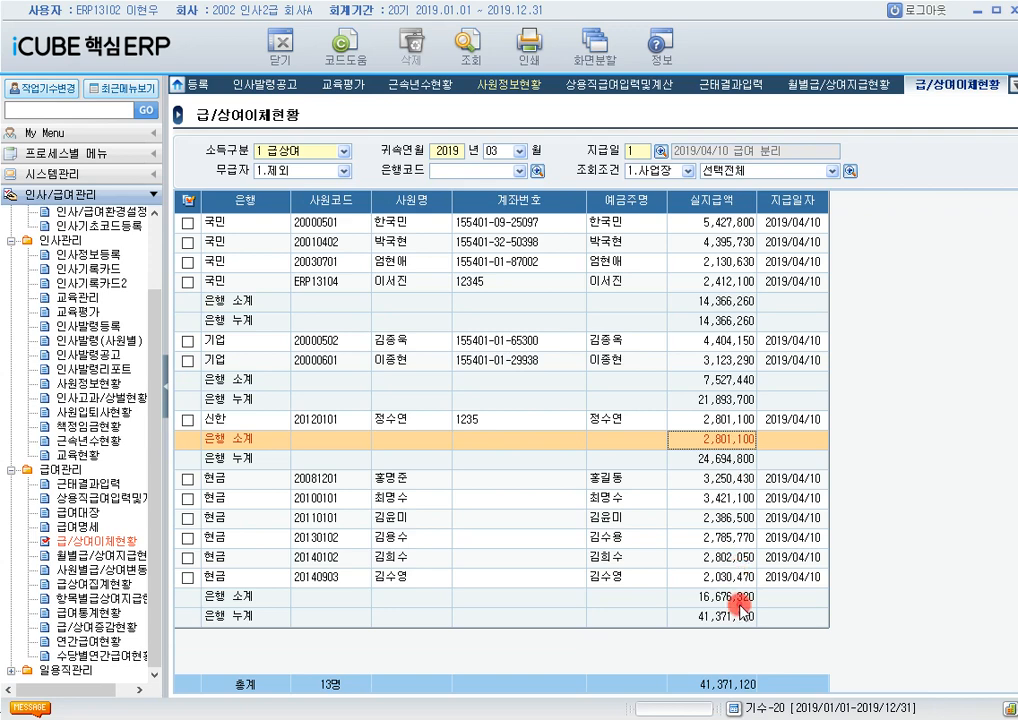
pyautogui.click(733, 597)
pyautogui.click(724, 398)
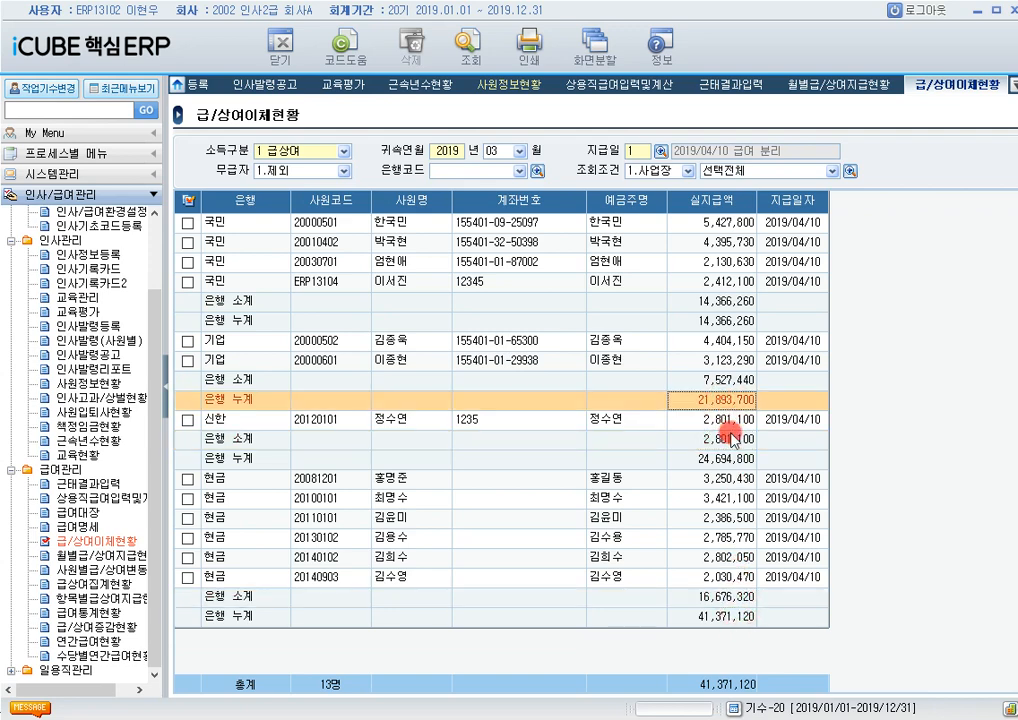
pyautogui.click(725, 380)
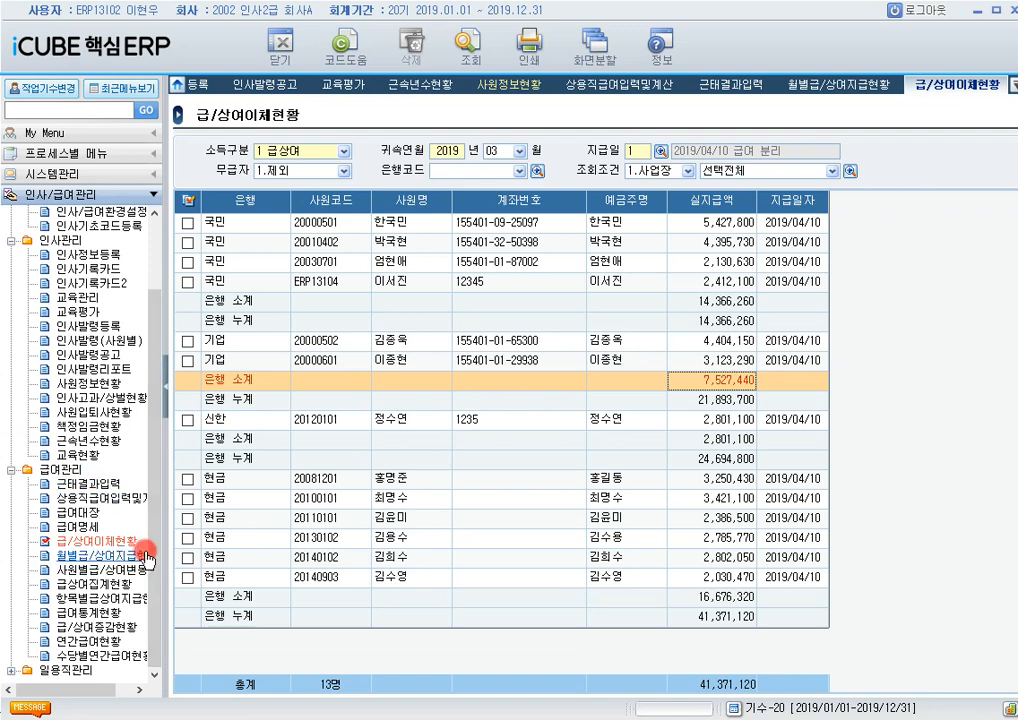
# Open 연간급여현황 and set 조회기간 to 2019/01 through 2019/03 with 분류기준 과세/비과세
pyautogui.click(90, 641)
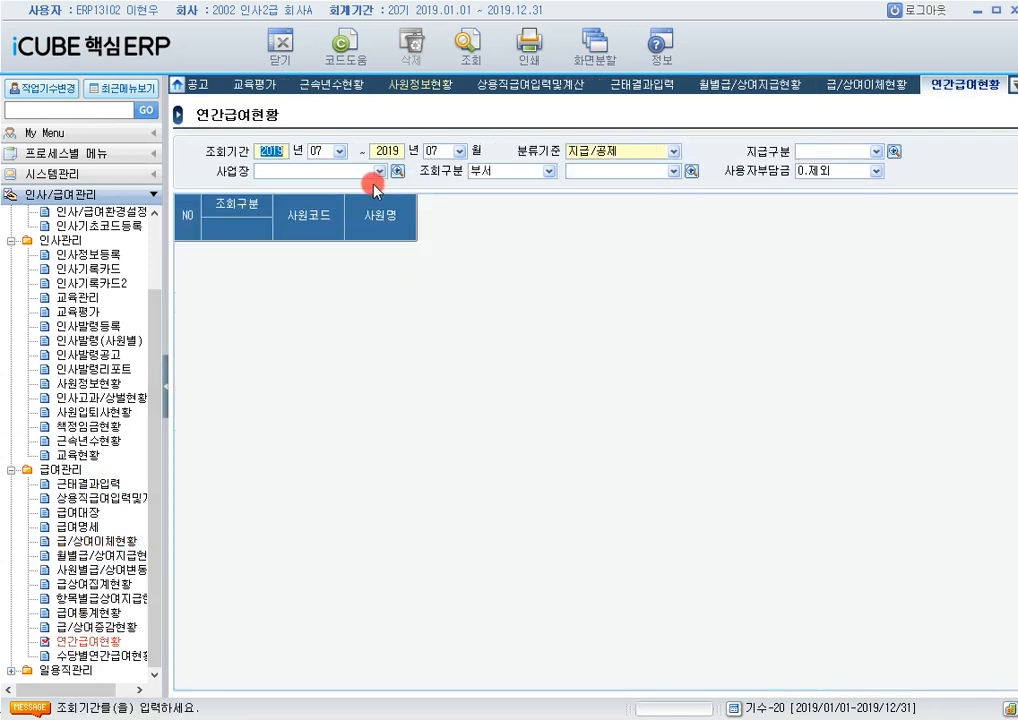
pyautogui.click(339, 151)
pyautogui.click(318, 166)
pyautogui.click(459, 151)
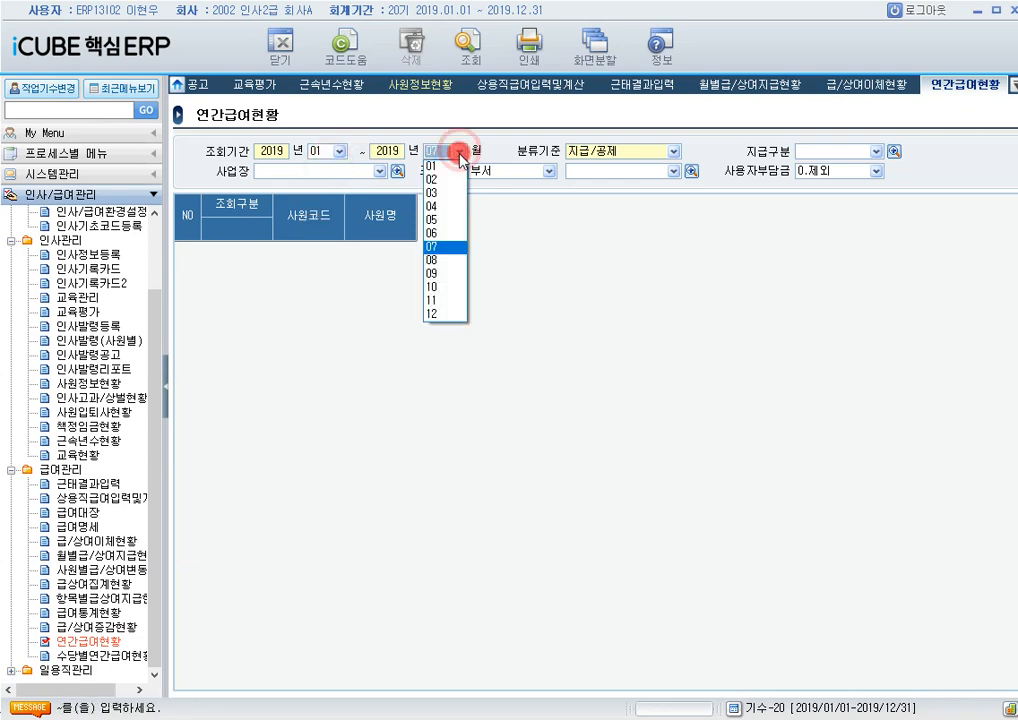
pyautogui.click(445, 193)
pyautogui.click(624, 158)
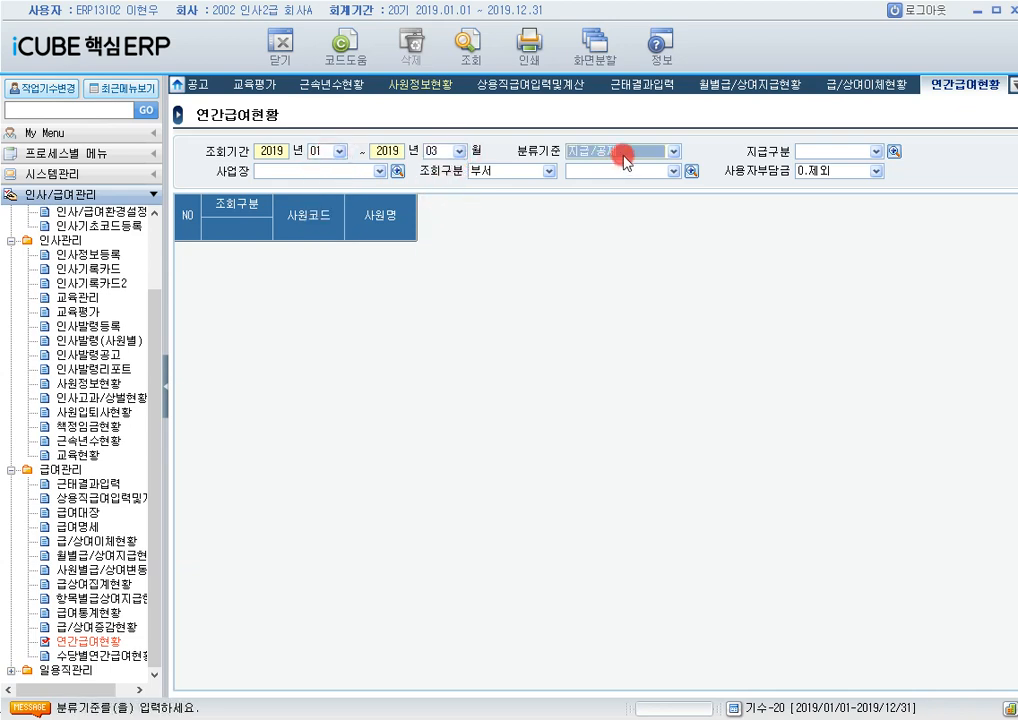
pyautogui.click(624, 158)
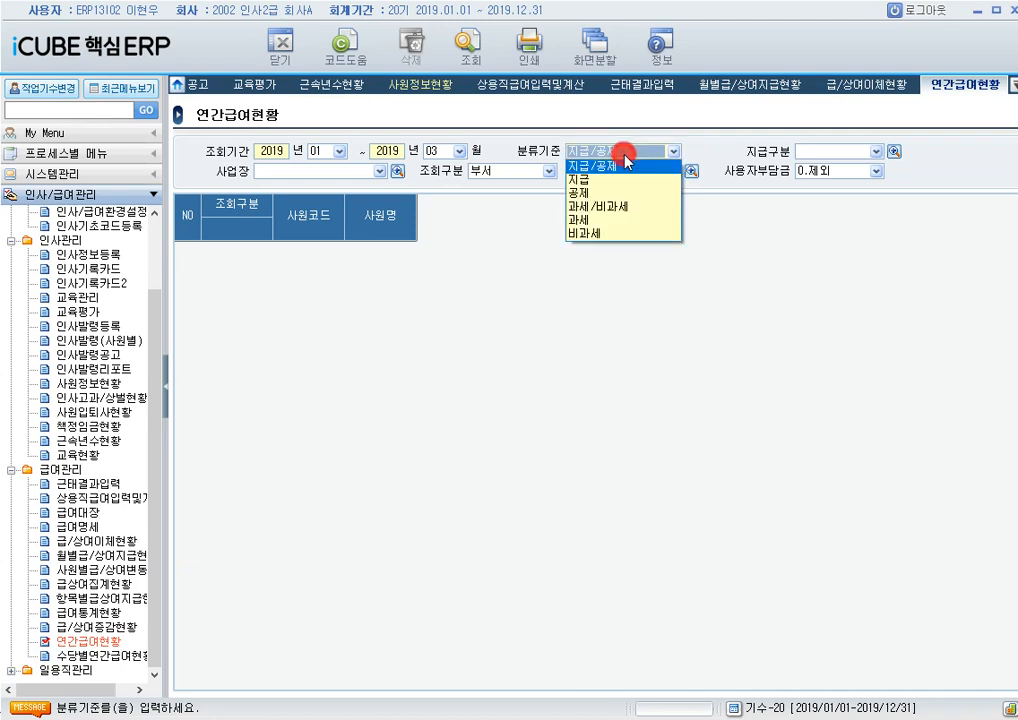
pyautogui.click(616, 203)
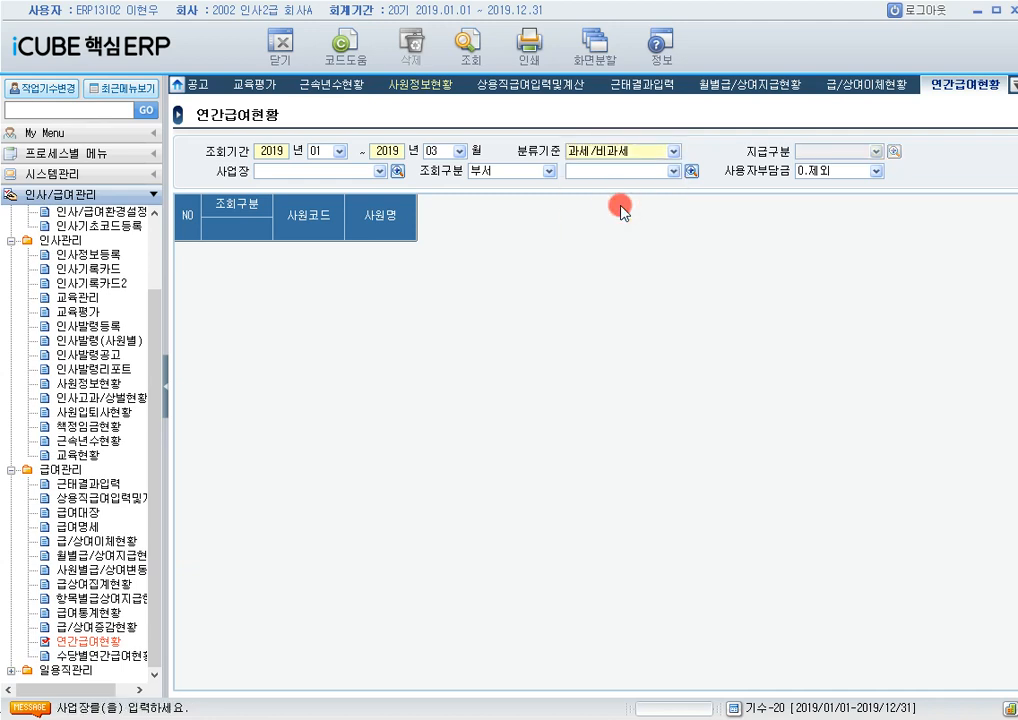
# Limit the report to 사업장 2000 인사2급 인천지점, set 사용자부담금 to 1.포함 and retrieve it
pyautogui.click(398, 174)
pyautogui.doubleClick(409, 357)
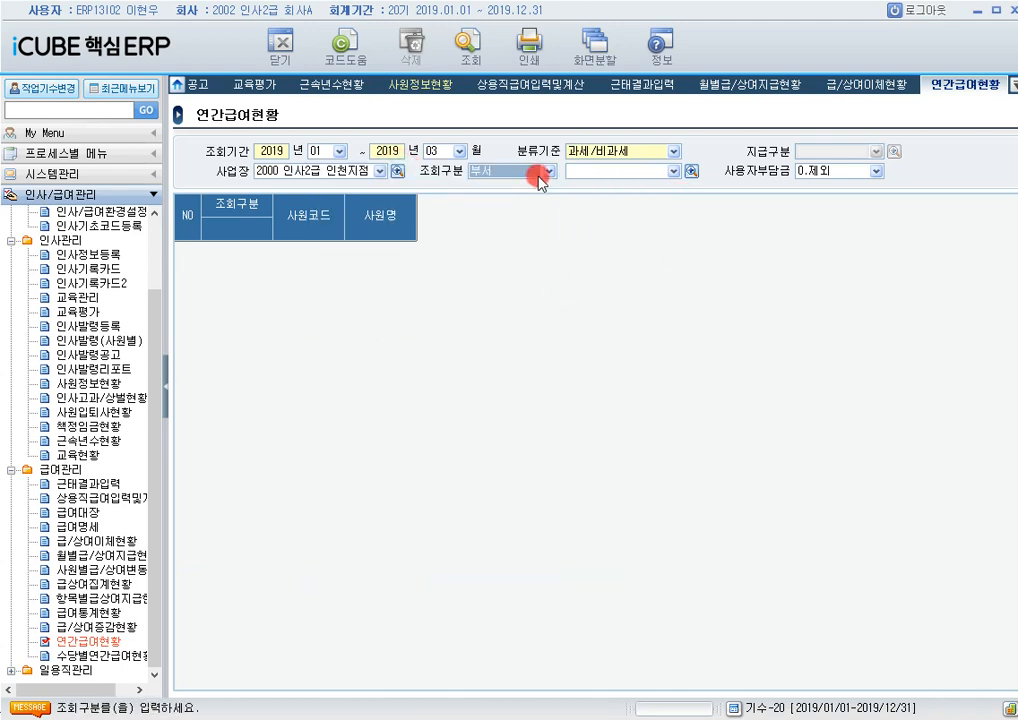
pyautogui.click(822, 172)
pyautogui.click(822, 193)
pyautogui.click(494, 68)
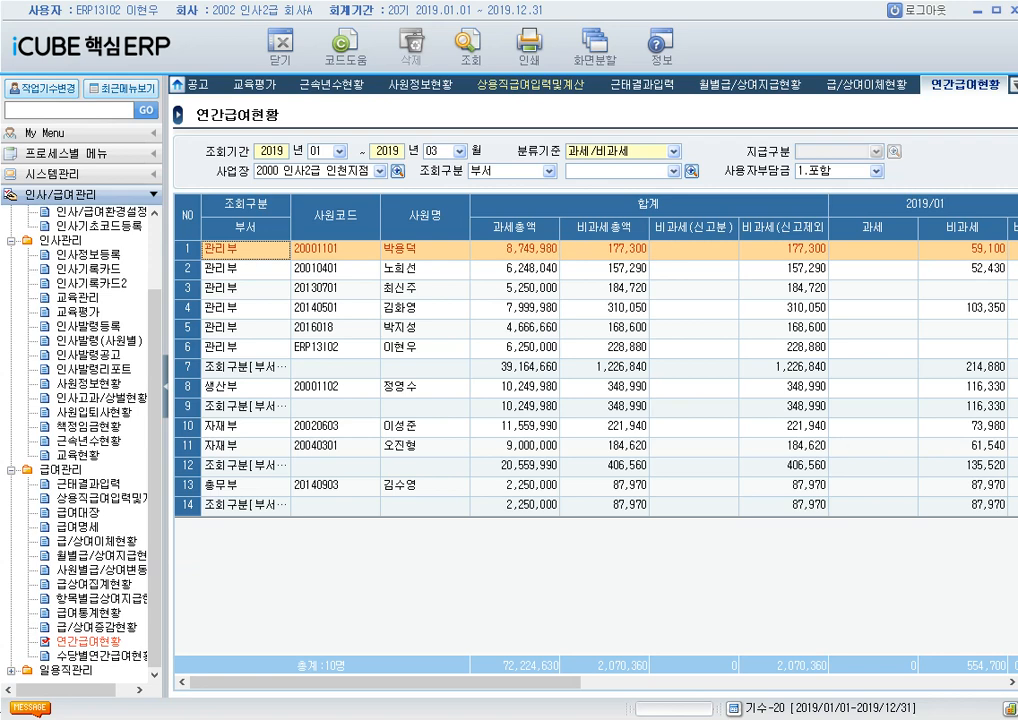
# Open 일용직급여입력및계산 under 일용직관리 and retrieve 귀속연월 2019/05 with the 2019/05/10 매일지급 payment date
pyautogui.click(14, 668)
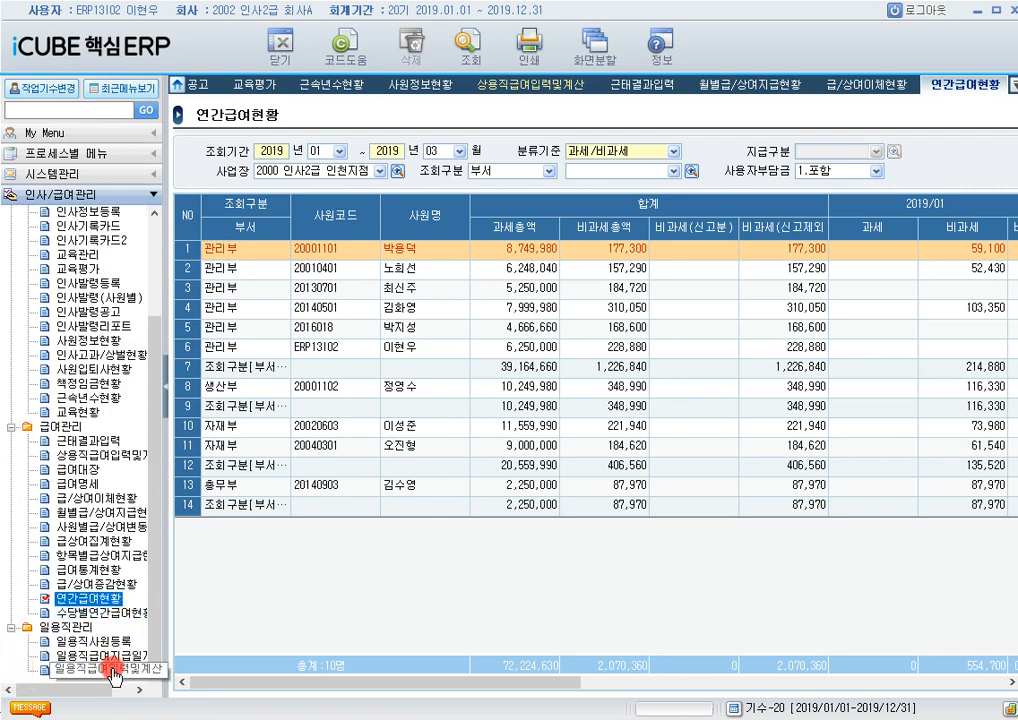
pyautogui.click(112, 670)
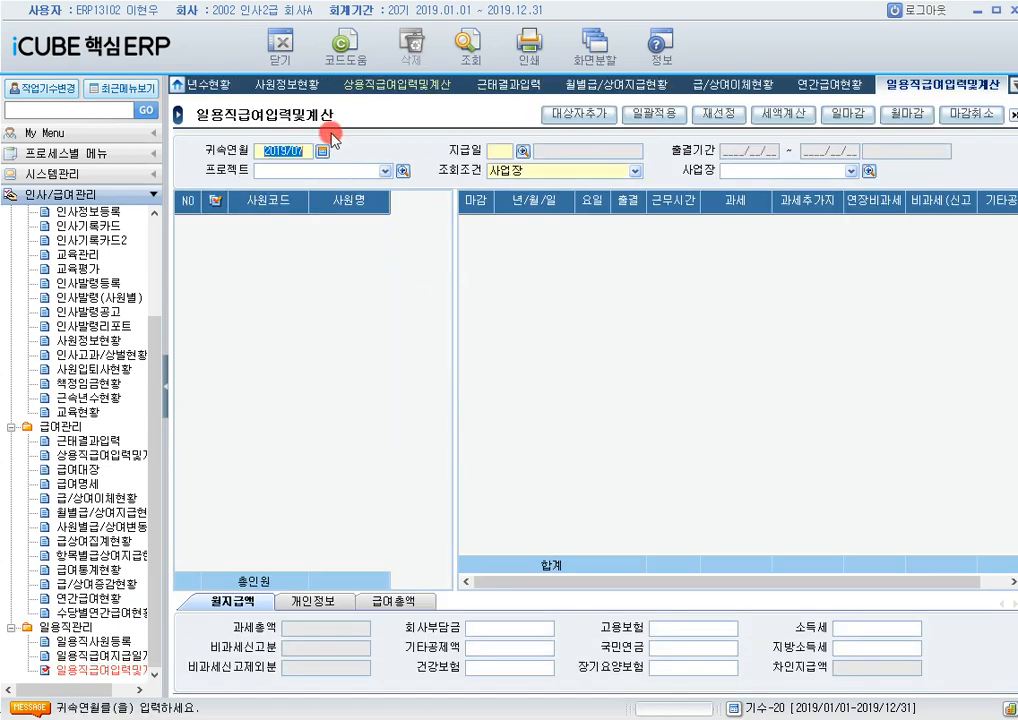
pyautogui.write('5')
pyautogui.press('Return')
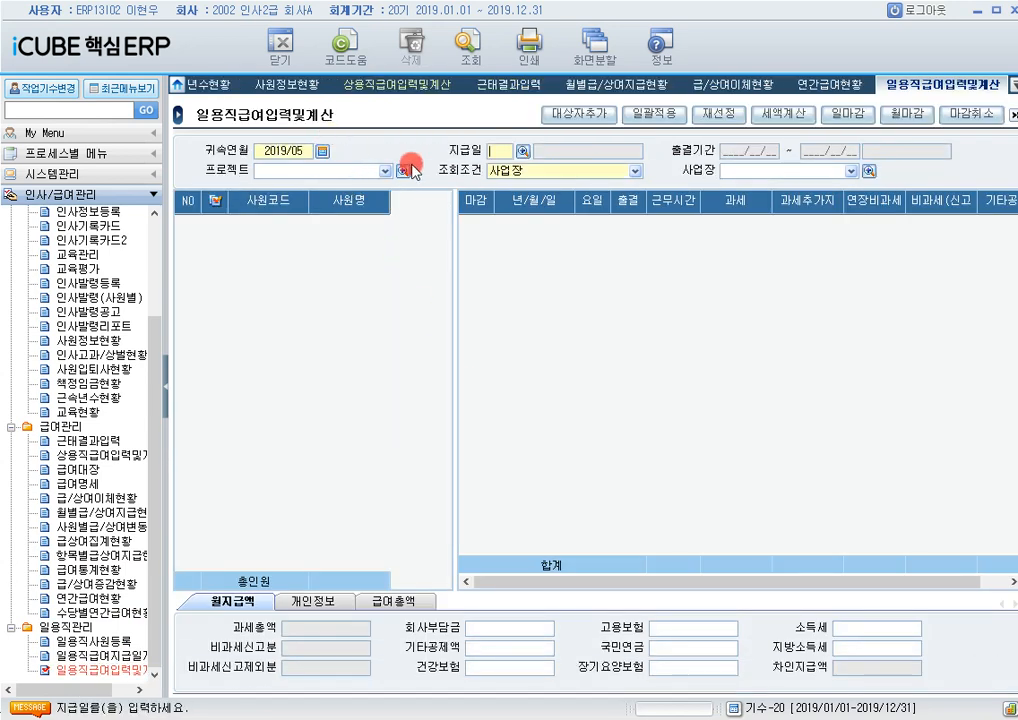
pyautogui.click(522, 151)
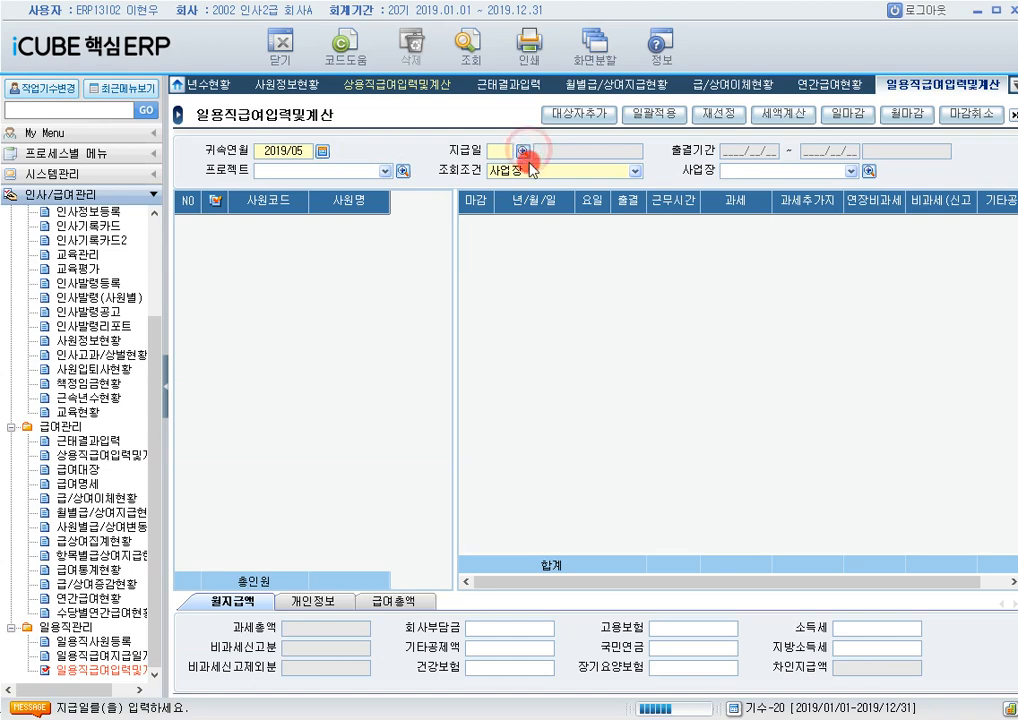
pyautogui.doubleClick(549, 295)
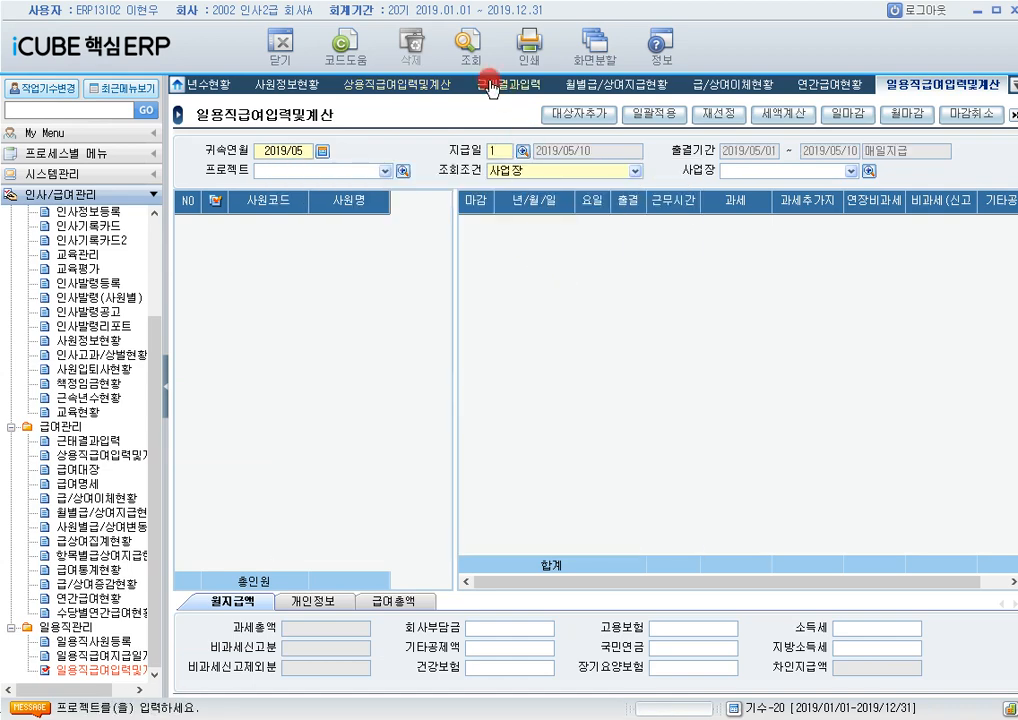
pyautogui.click(463, 48)
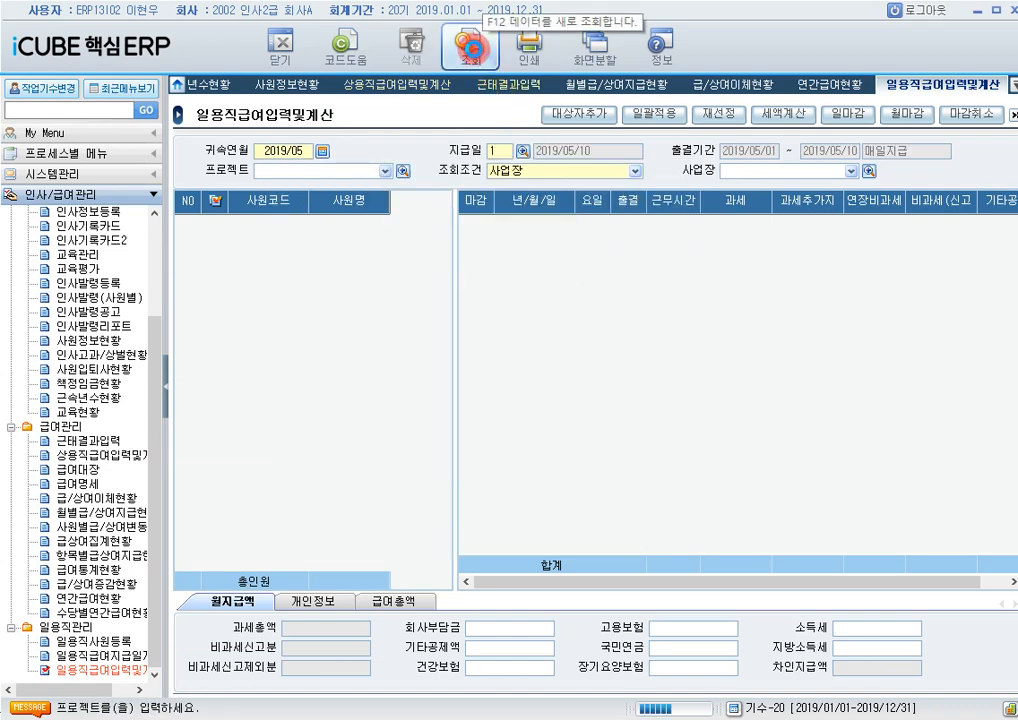
pyautogui.click(211, 203)
pyautogui.click(641, 124)
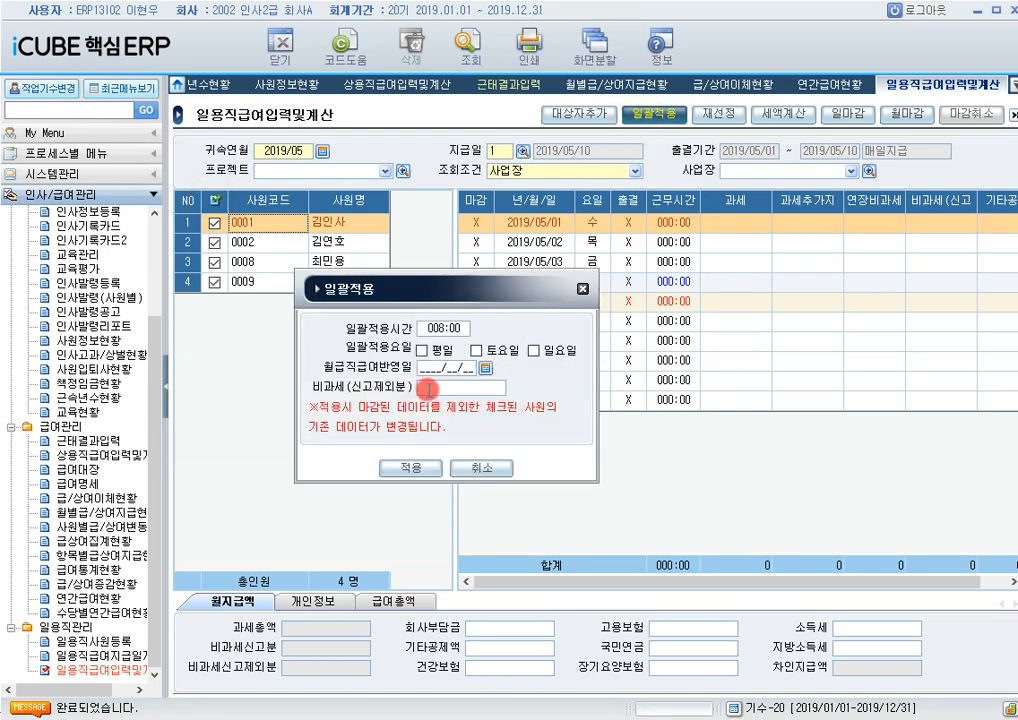
pyautogui.click(421, 351)
pyautogui.click(437, 385)
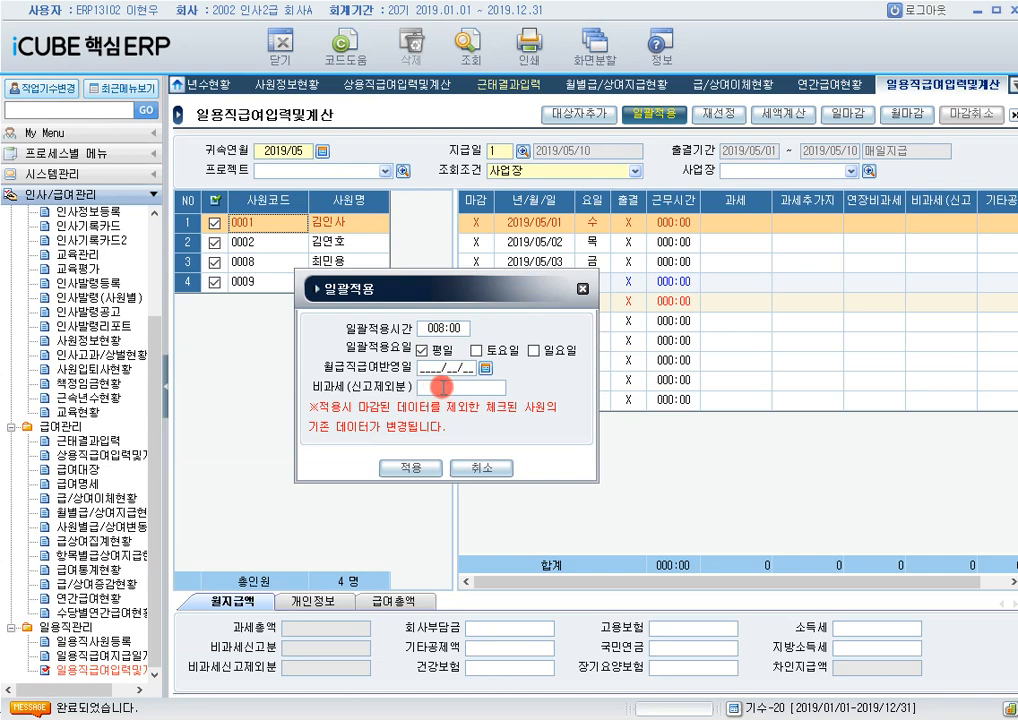
pyautogui.click(476, 467)
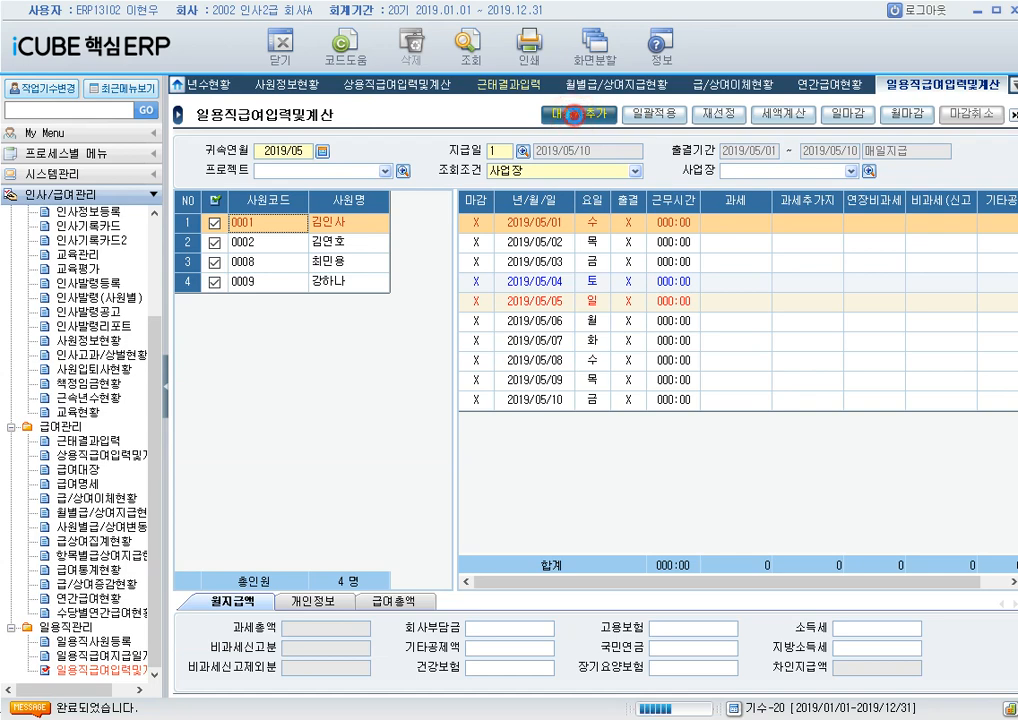
pyautogui.click(577, 114)
pyautogui.moveTo(504, 199); pyautogui.dragTo(600, 233)
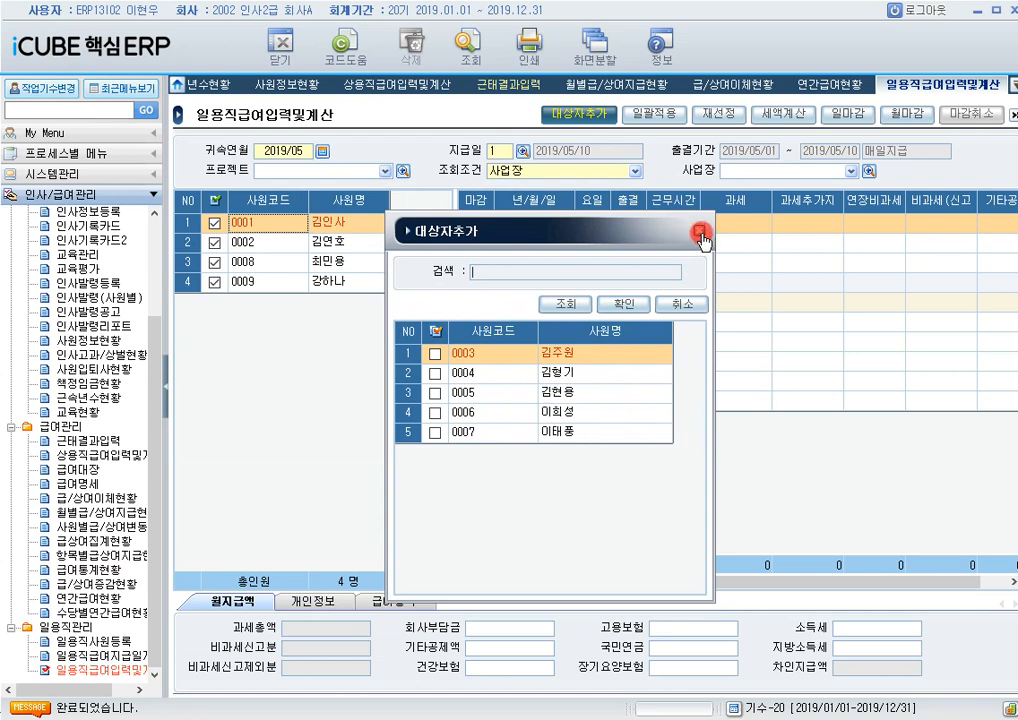
pyautogui.click(702, 238)
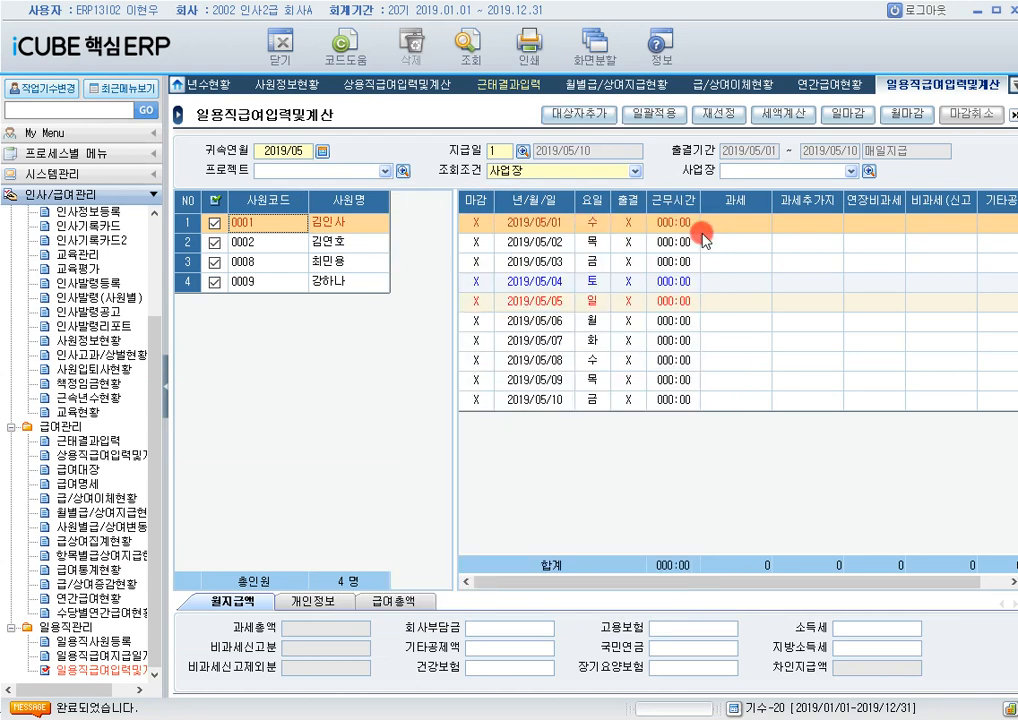
# Open 일용직급여지급일자등록 and retrieve 귀속연월 2019/05 with the 2019/05/10 매일지급 payment date
pyautogui.click(123, 657)
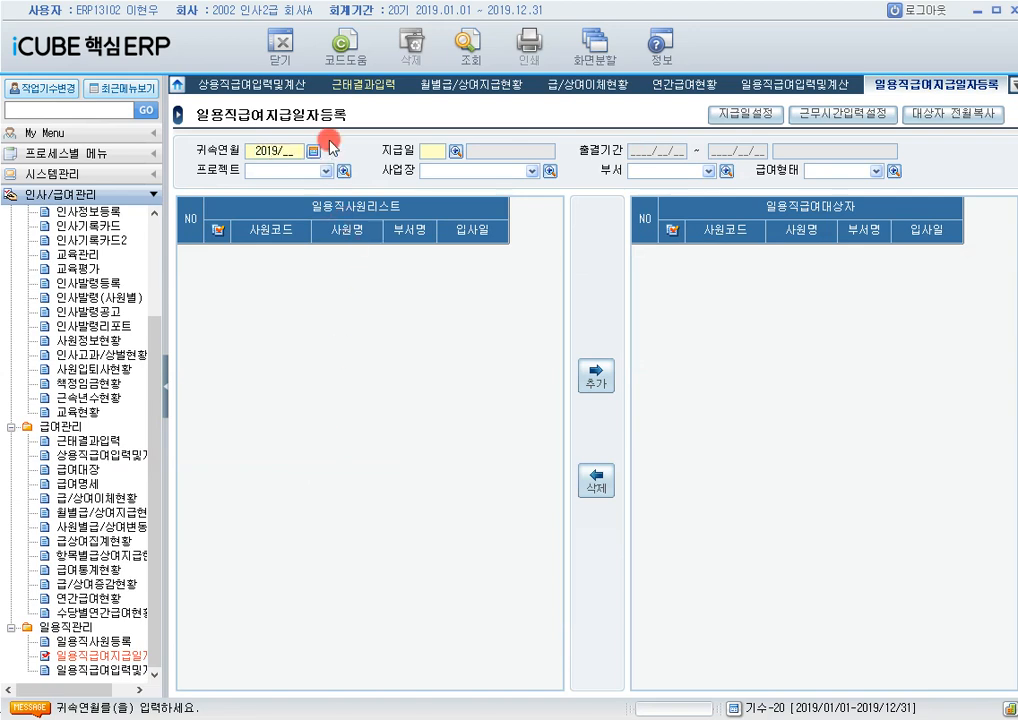
pyautogui.write('05')
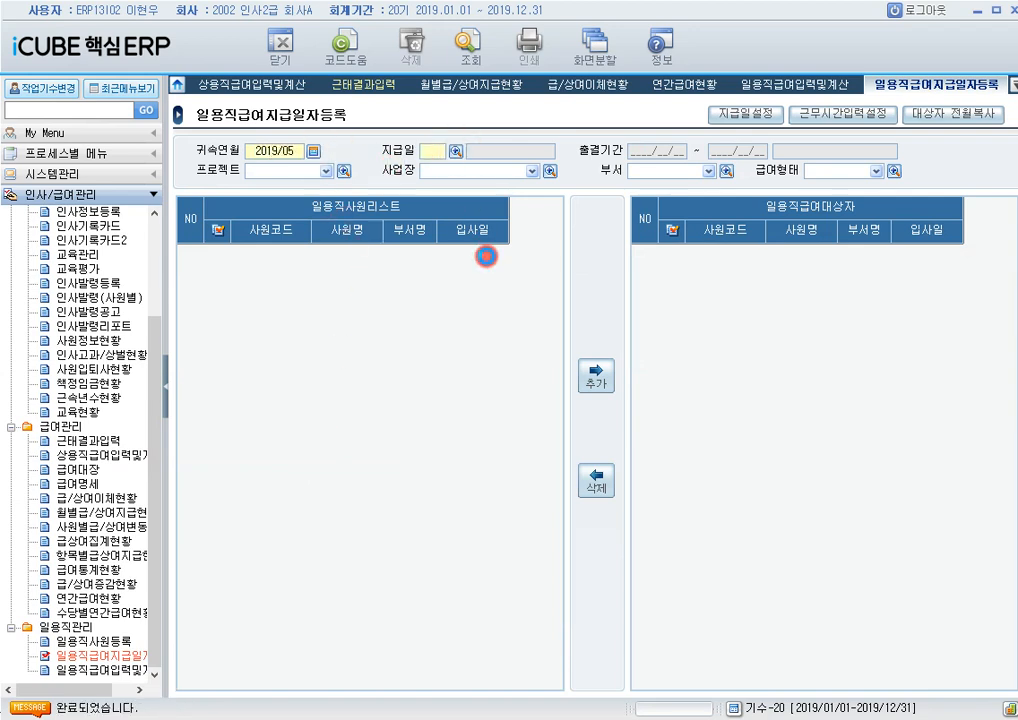
pyautogui.click(486, 256)
pyautogui.doubleClick(490, 300)
pyautogui.click(452, 41)
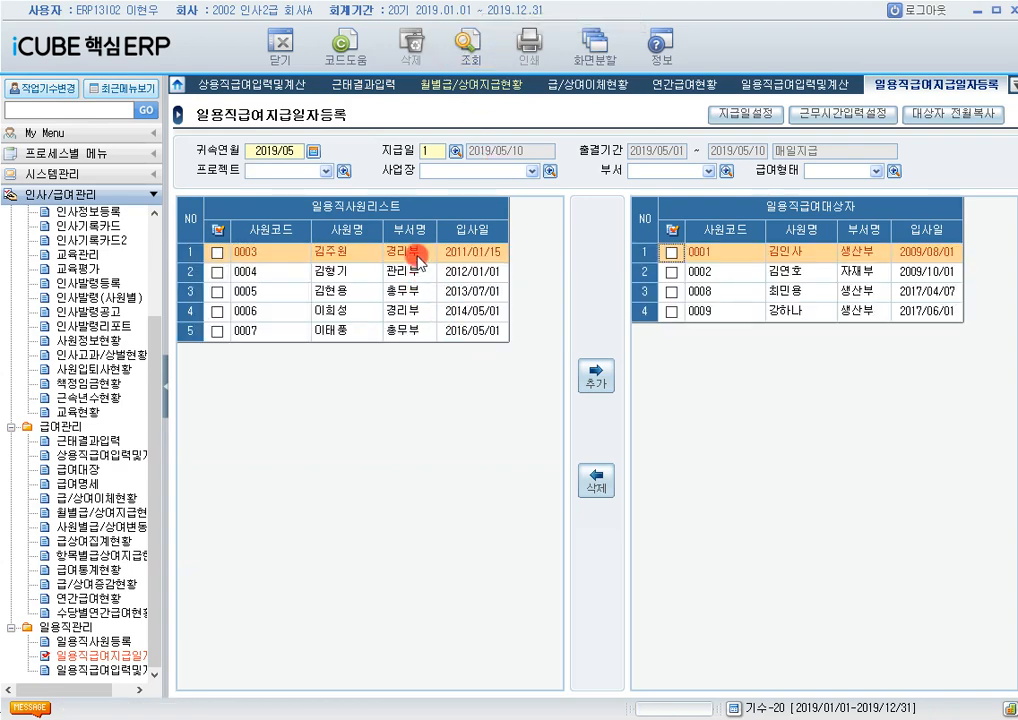
# Add the two 경리부 workers from 일용직사원리스트 to the 일용직급여대상자 list
pyautogui.click(219, 254)
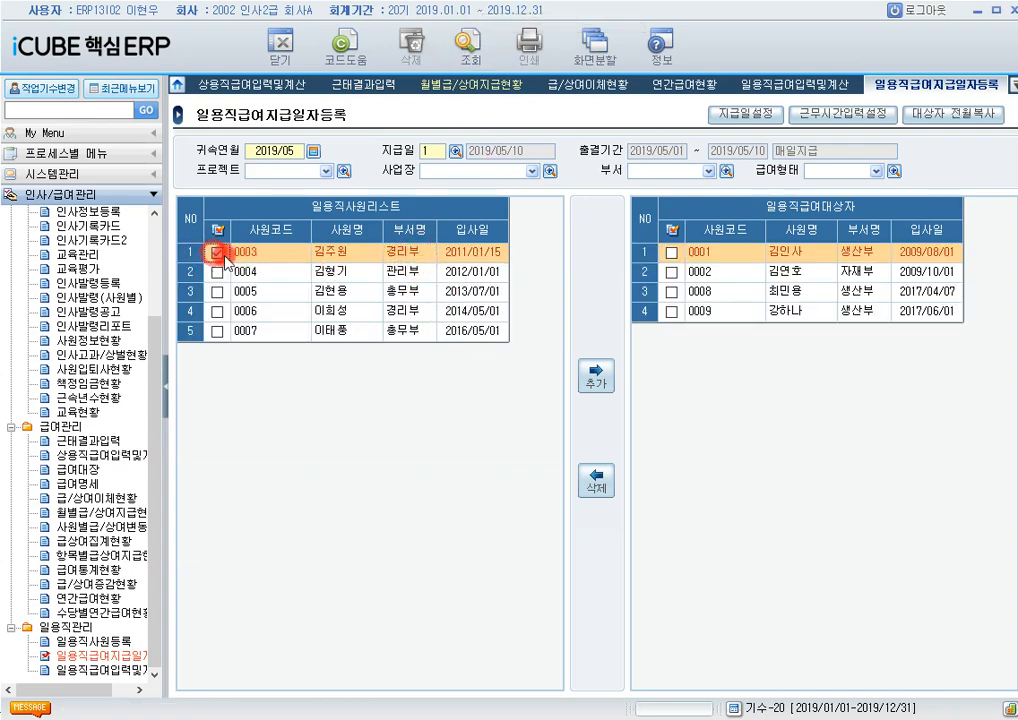
pyautogui.click(596, 373)
pyautogui.click(216, 292)
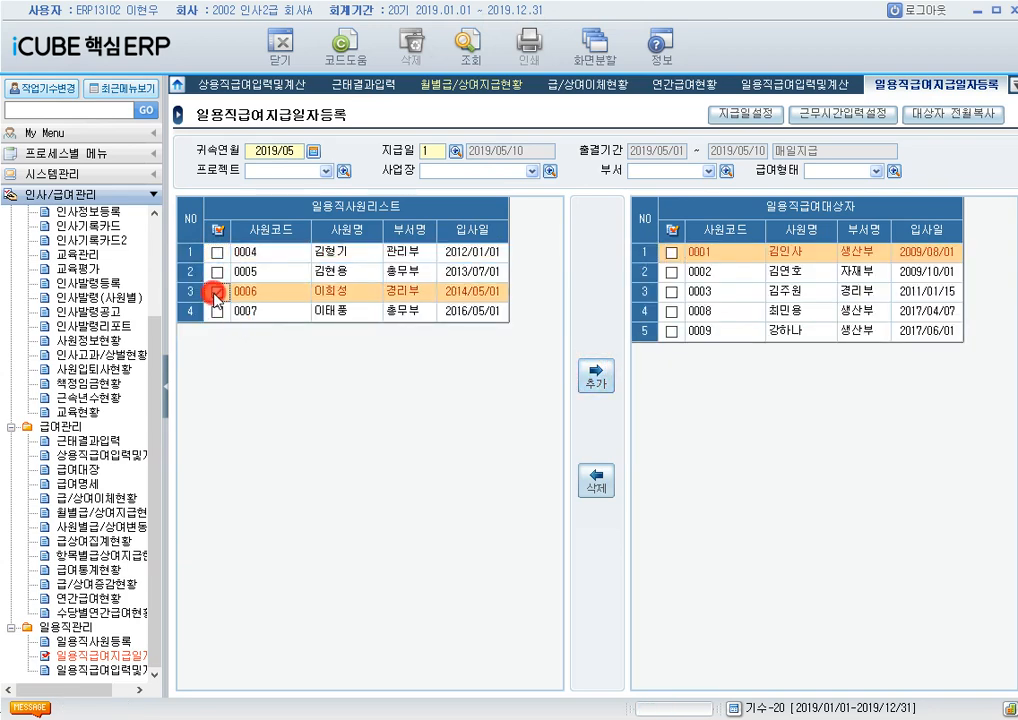
pyautogui.click(597, 378)
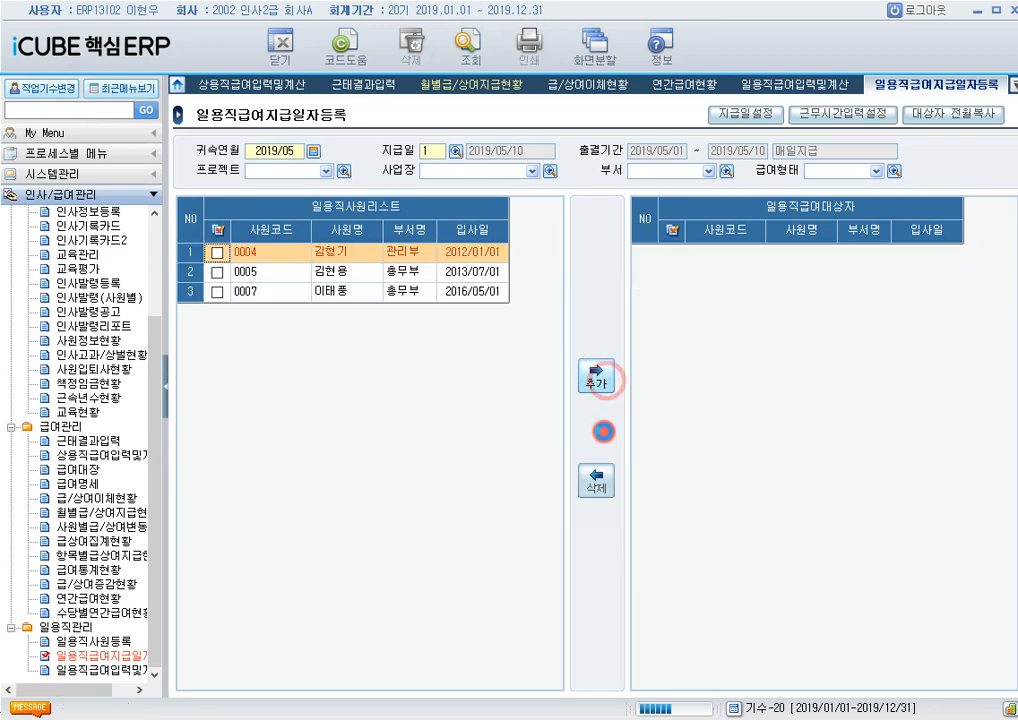
# Retrieve 일용직급여입력및계산 again, batch-apply 008:00 on 평일 to all workers and check the 급여총액
pyautogui.click(790, 88)
pyautogui.click(462, 50)
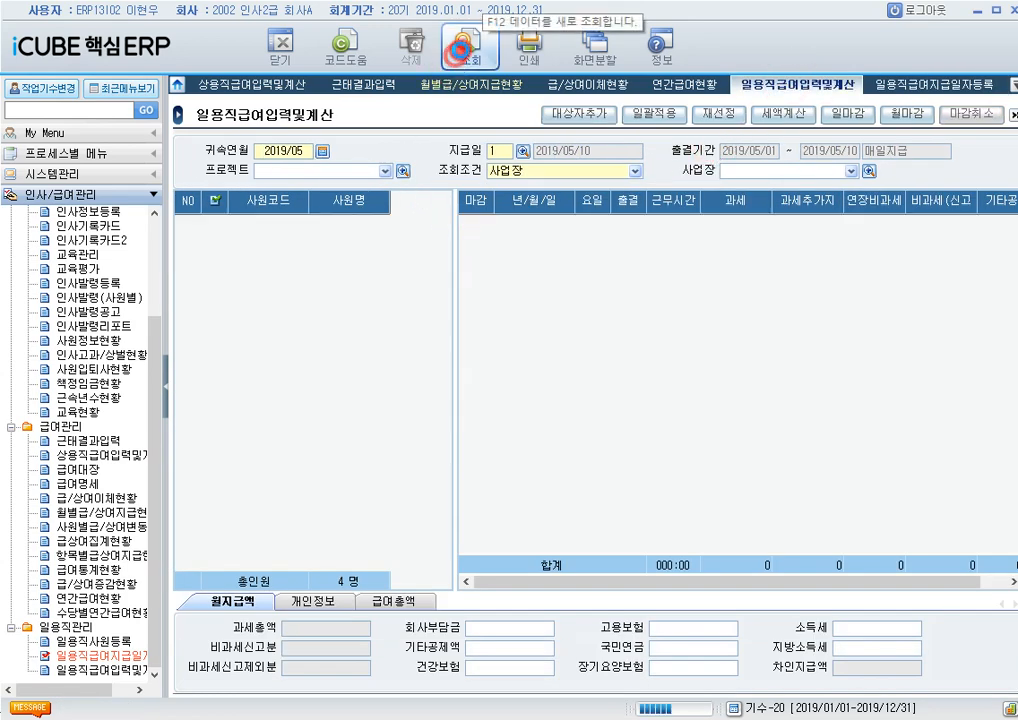
pyautogui.click(214, 200)
pyautogui.click(655, 113)
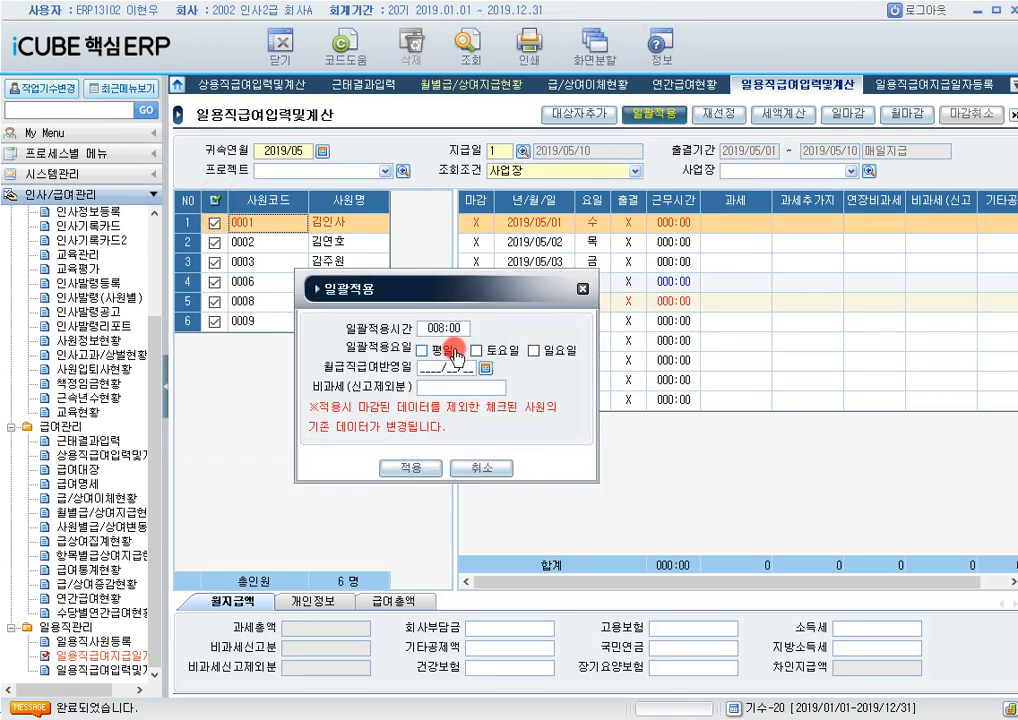
pyautogui.click(455, 352)
pyautogui.click(410, 468)
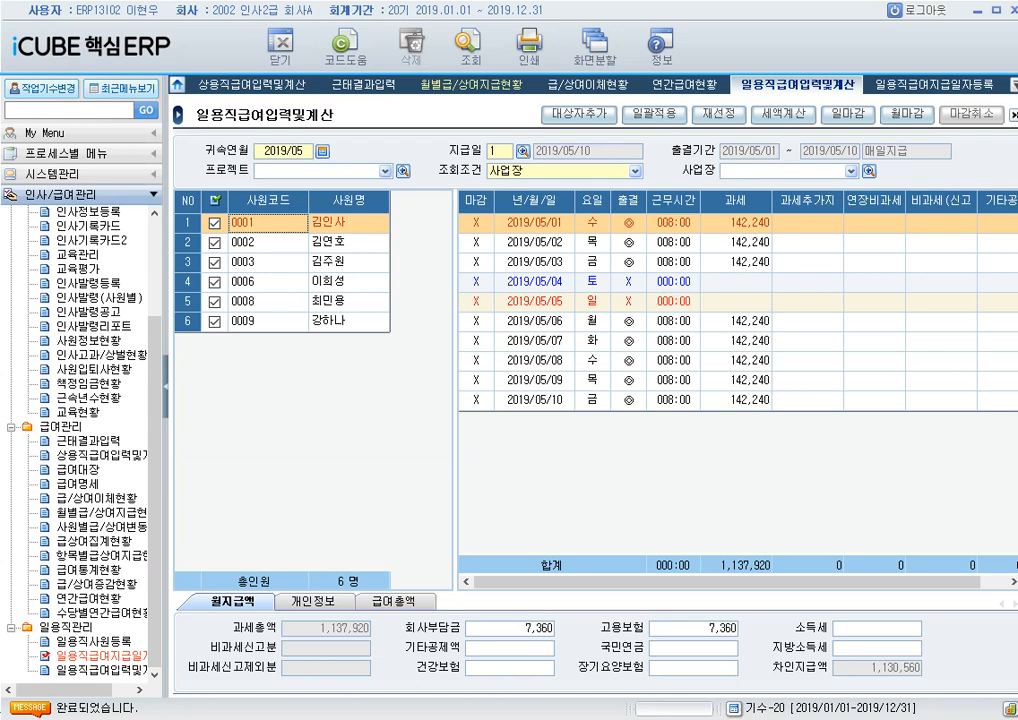
pyautogui.click(388, 602)
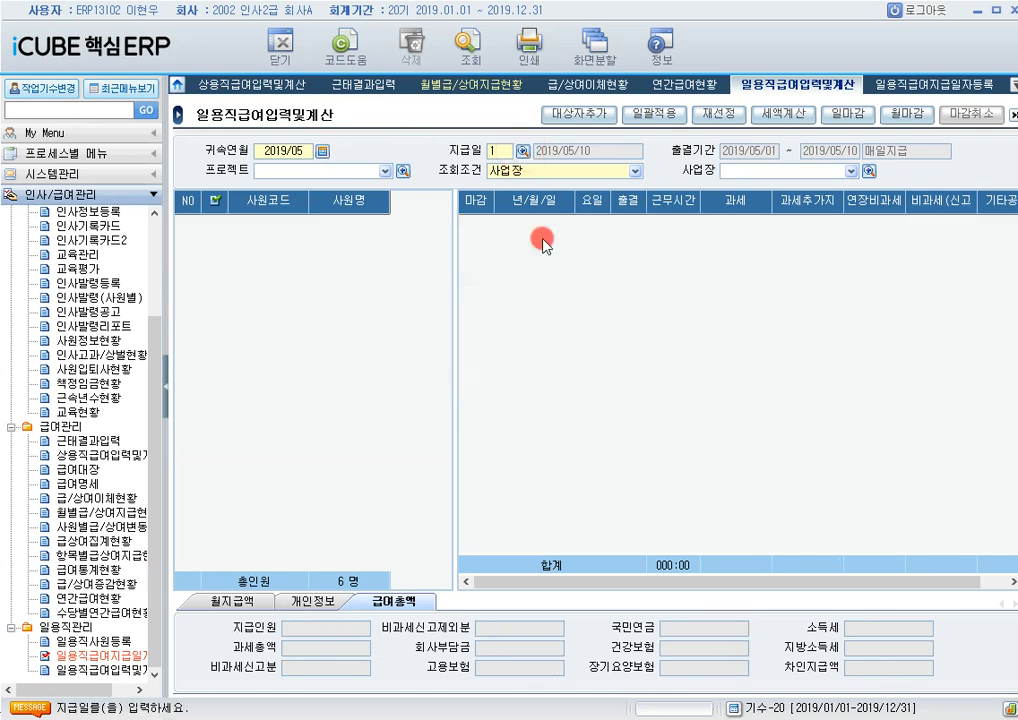
# Switch 지급일 to the 2019/05/31 일정기간지급 payment date and retrieve its workers
pyautogui.click(522, 151)
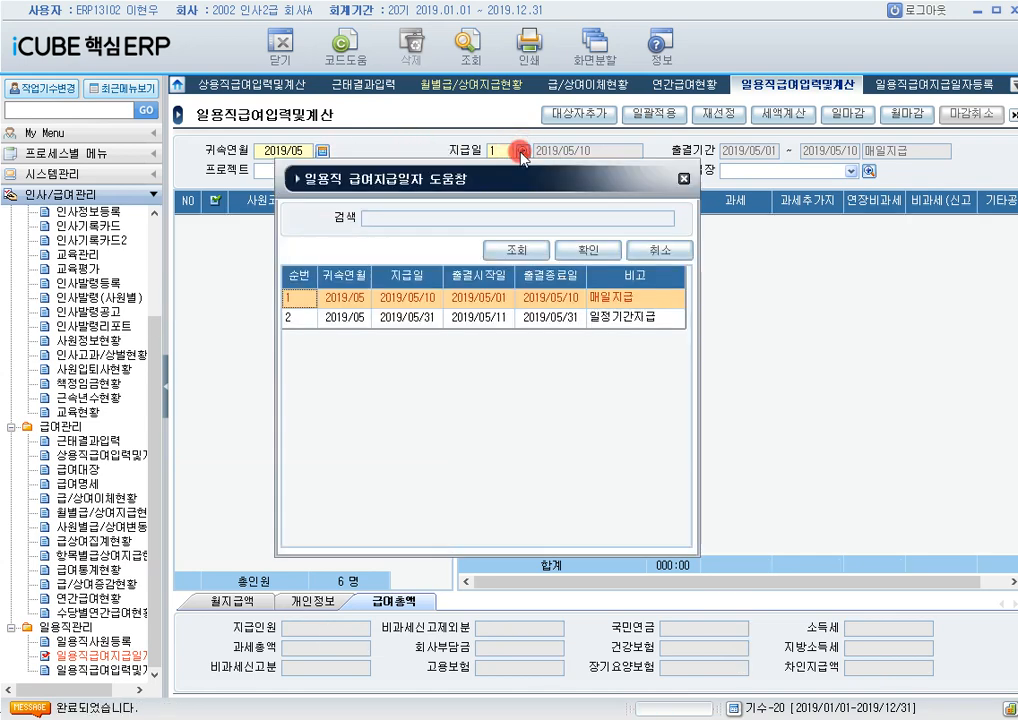
pyautogui.doubleClick(540, 318)
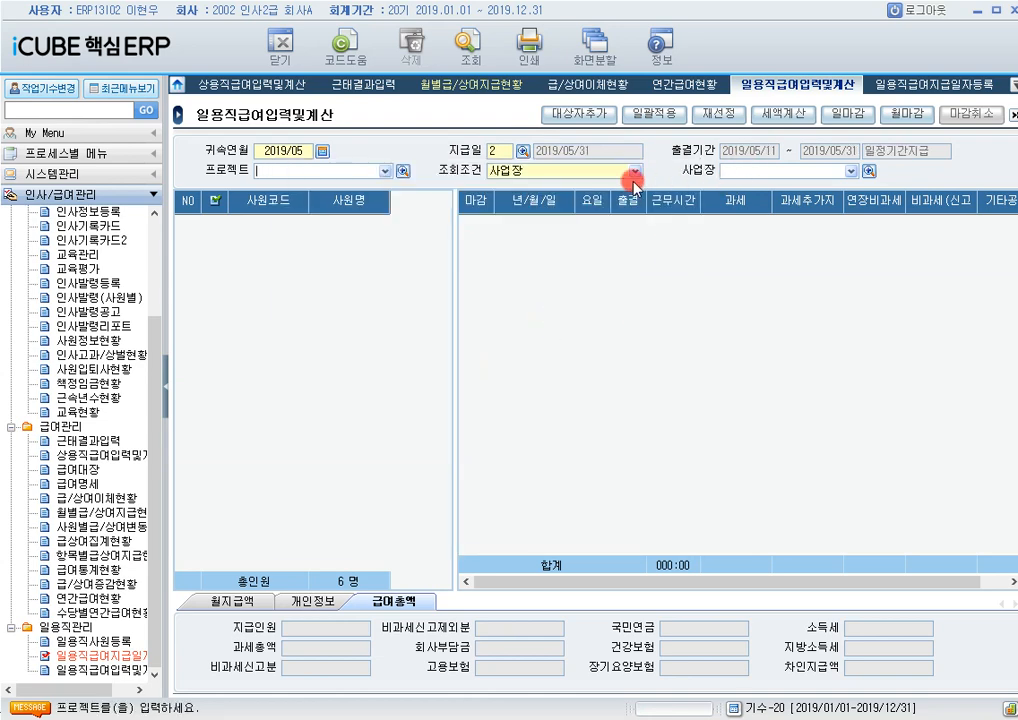
pyautogui.click(467, 42)
# Batch-apply 009:00 on 평일 with 비과세(신고제외분) 6,000 to all workers, and check the 개인정보 and 급여총액
pyautogui.click(216, 204)
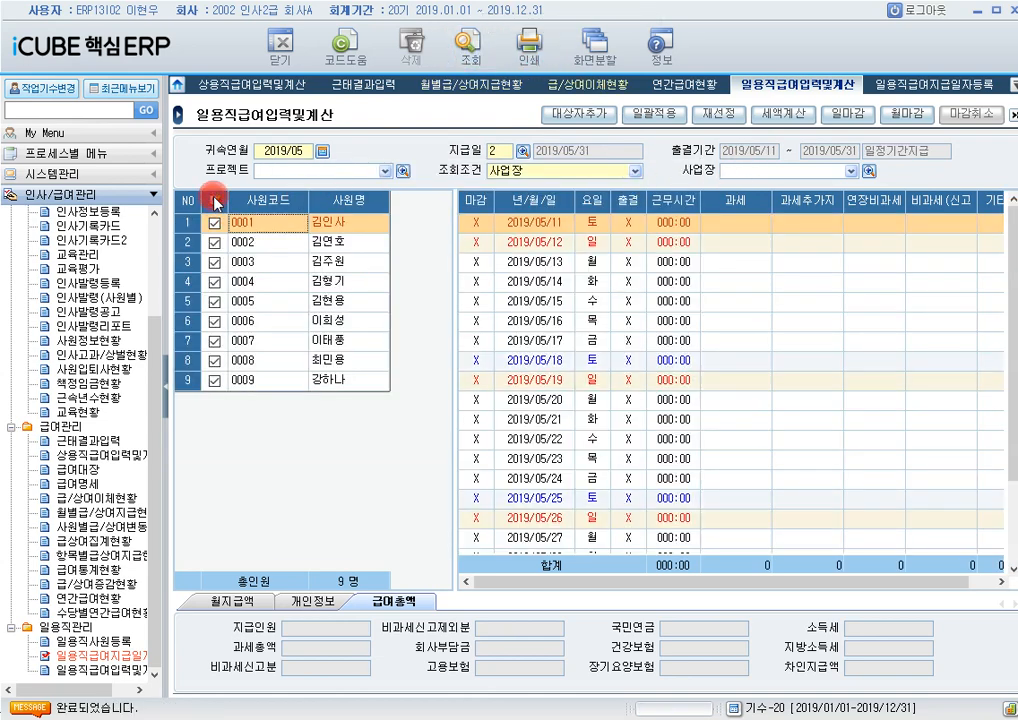
pyautogui.click(645, 114)
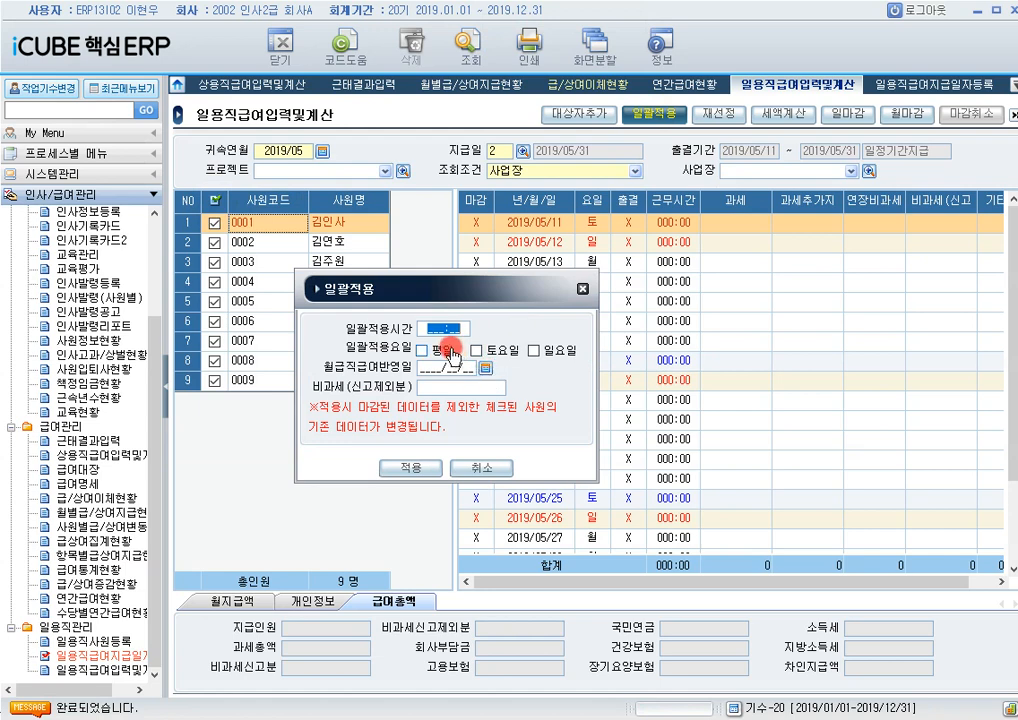
pyautogui.write('009:00')
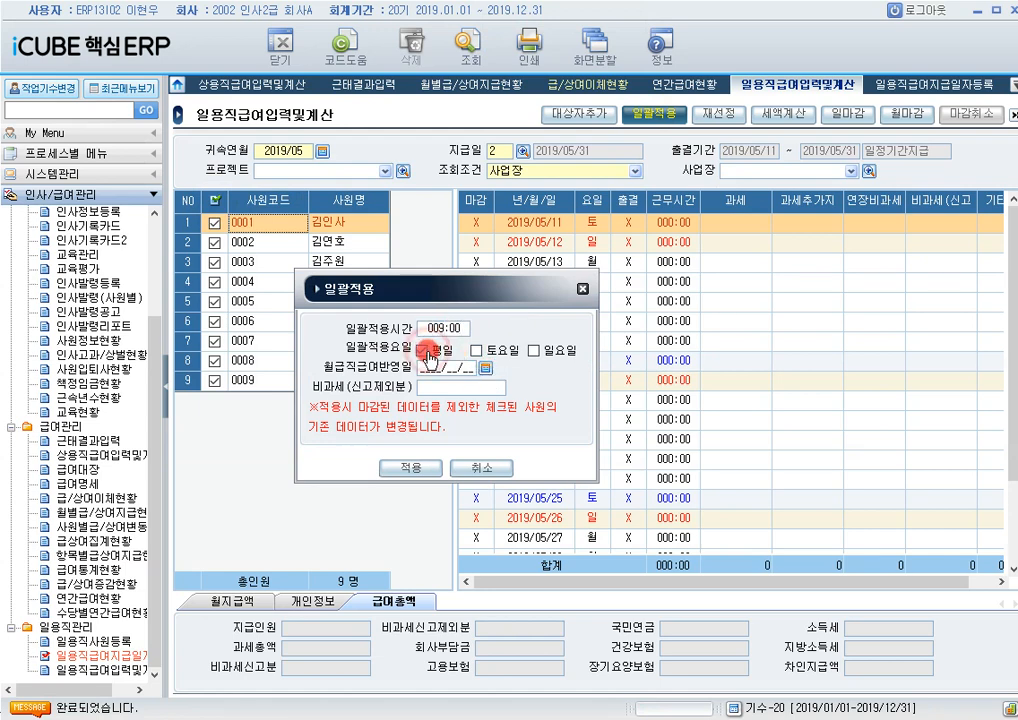
pyautogui.click(421, 350)
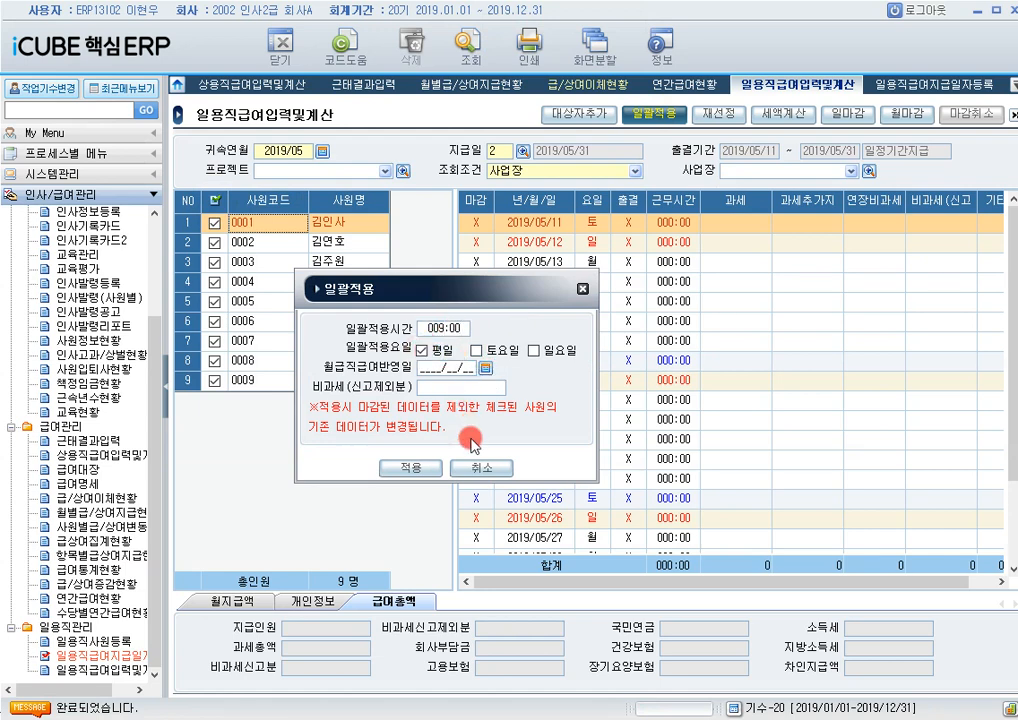
pyautogui.click(460, 386)
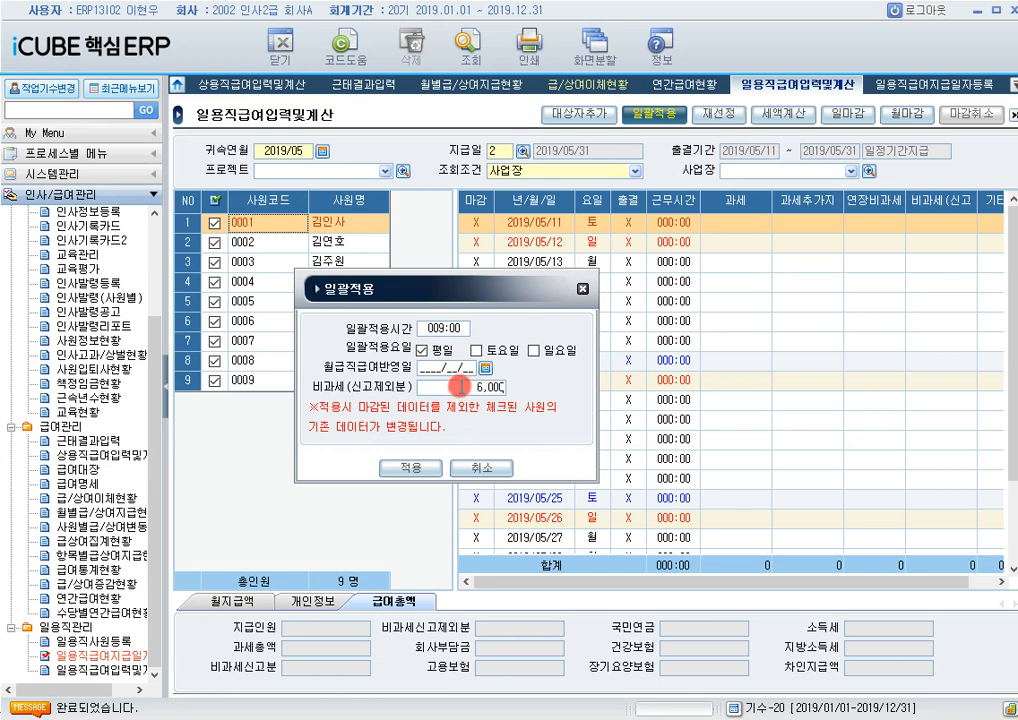
pyautogui.write('6000')
pyautogui.click(414, 468)
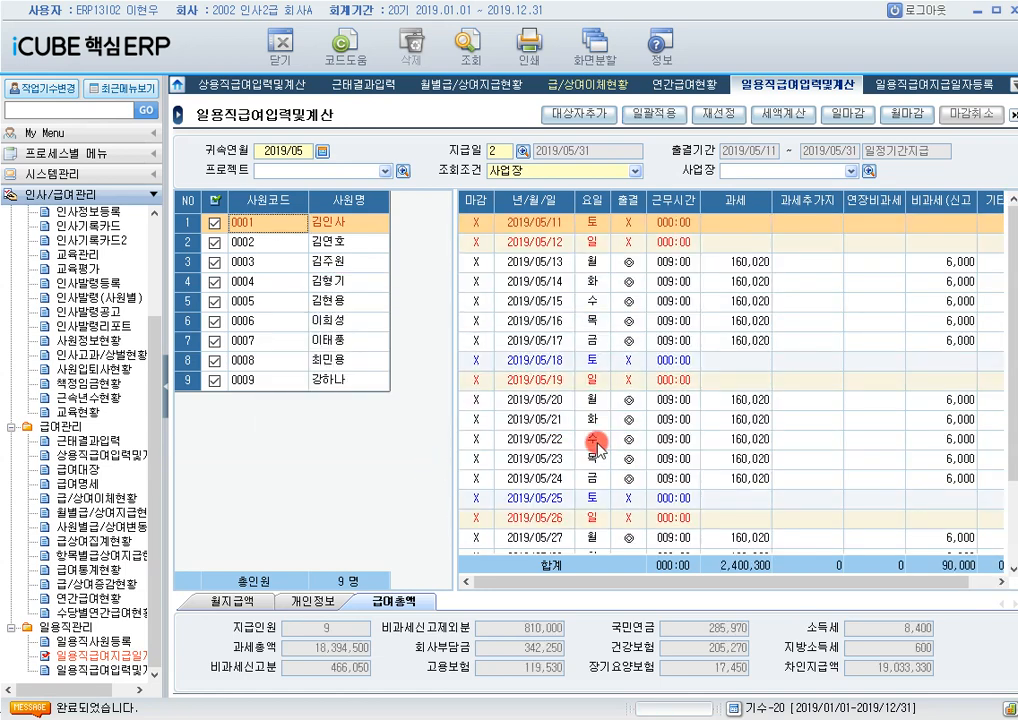
pyautogui.click(323, 606)
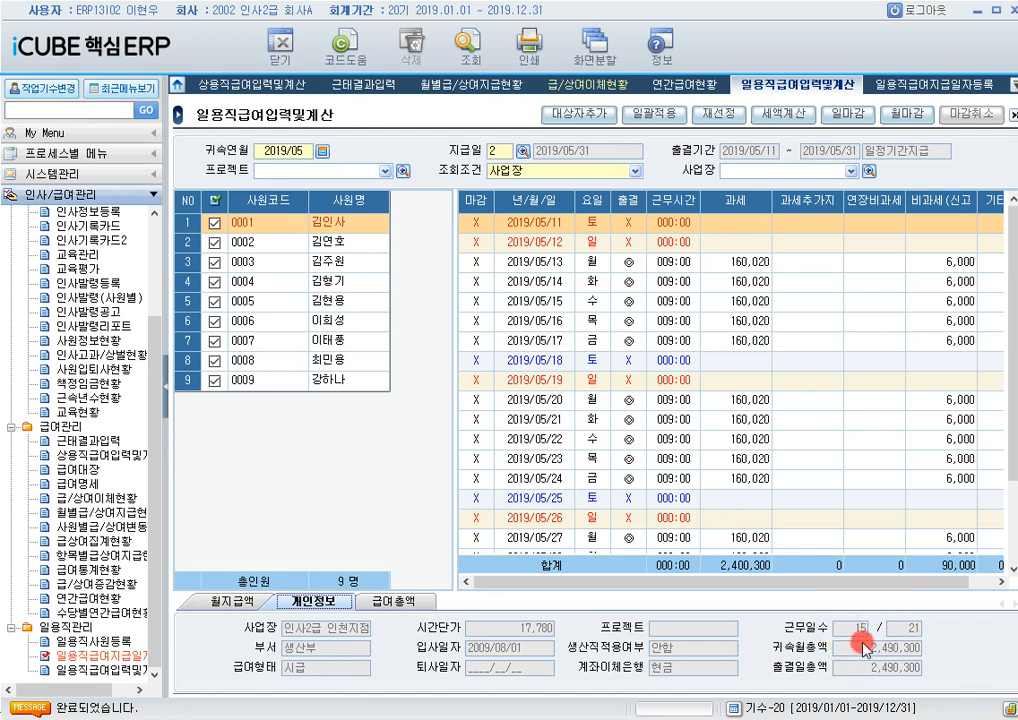
pyautogui.click(392, 602)
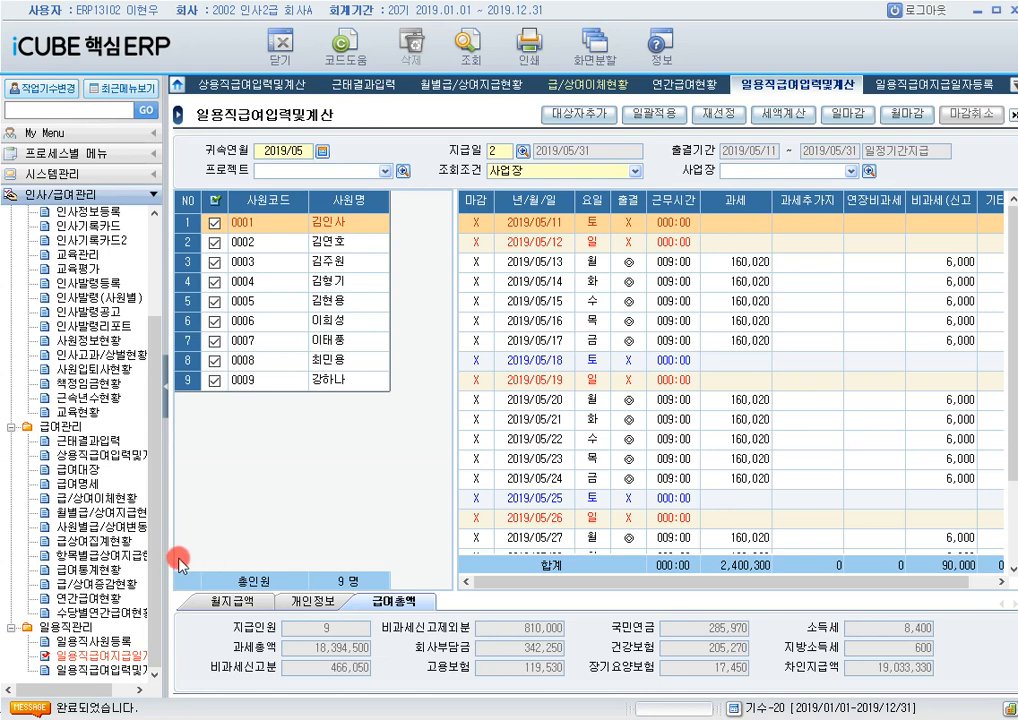
# Open 일용직사원등록 and review the 기본정보 and 추가정보 of the worker with 사원코드 0007
pyautogui.click(100, 641)
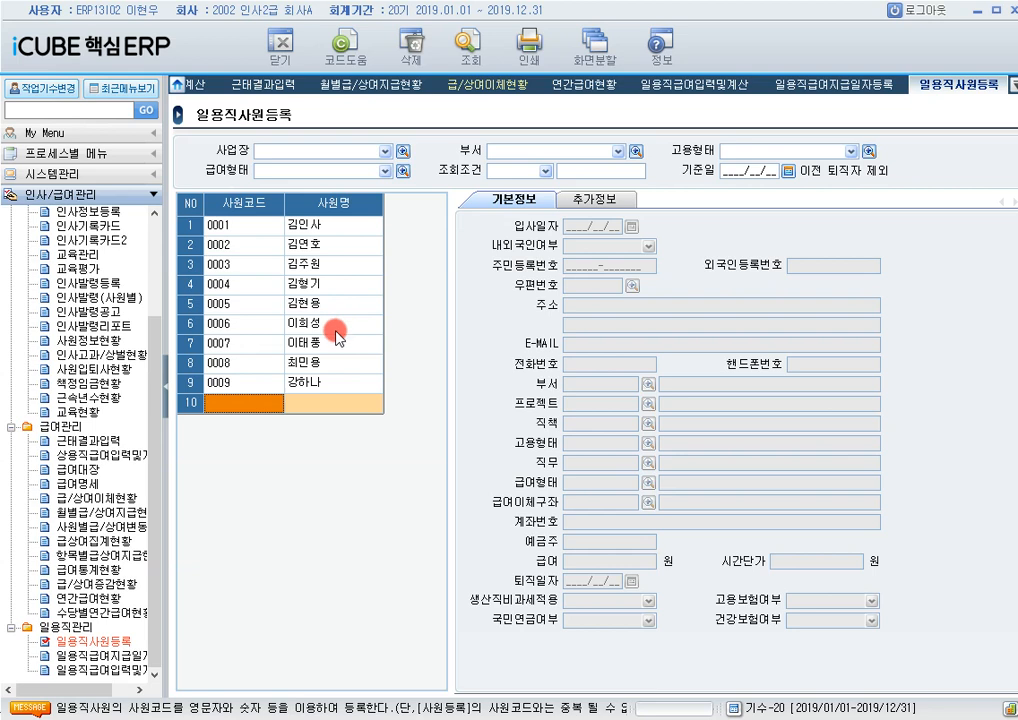
pyautogui.click(317, 341)
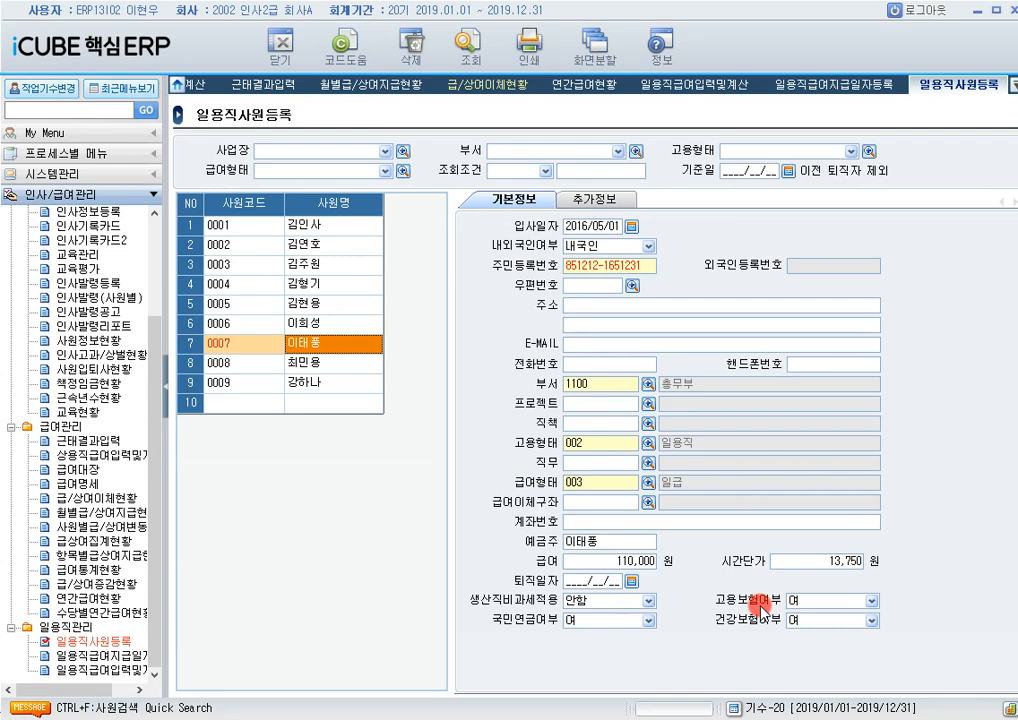
pyautogui.click(592, 199)
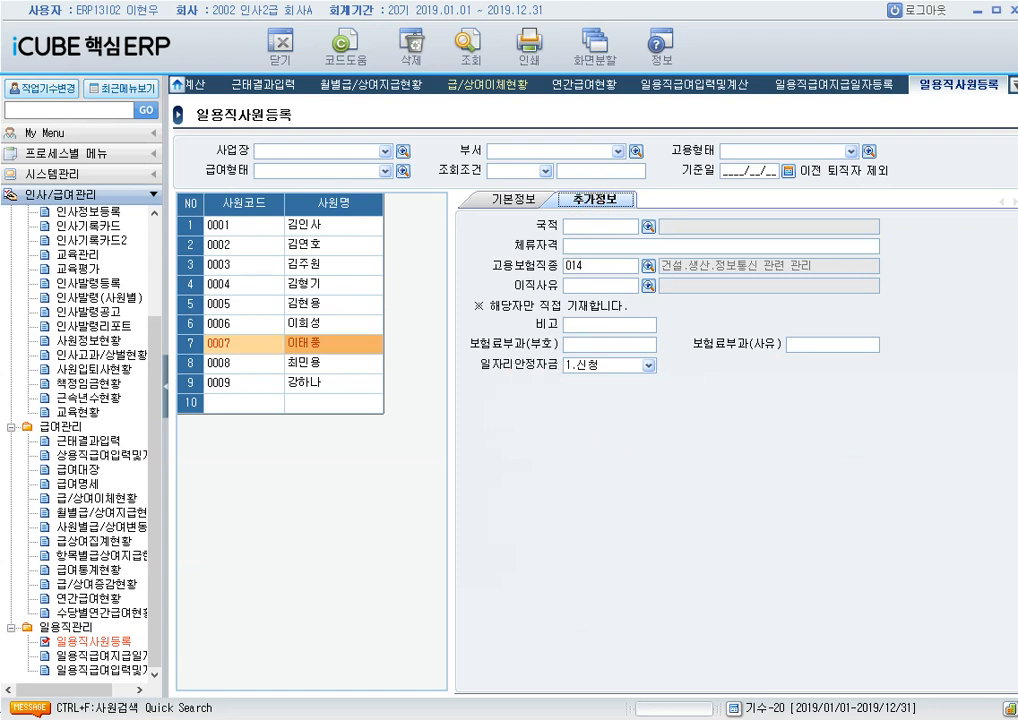
pyautogui.click(522, 198)
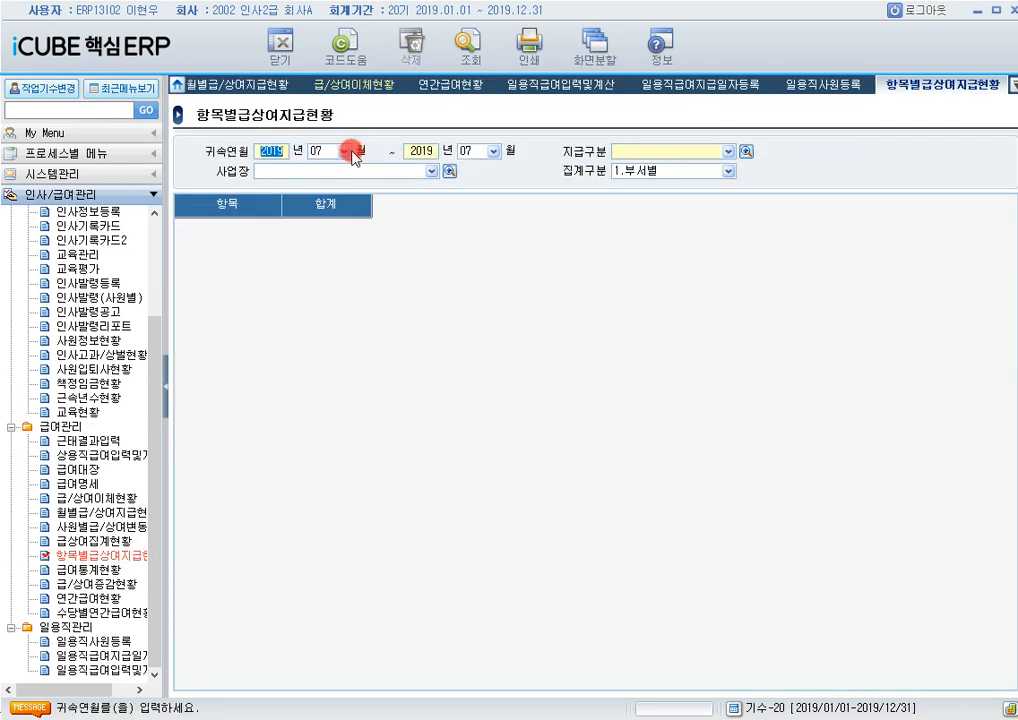
# In 항목별급상여지급현황, set 귀속연월 to 2019/04 through 2019/04 with 지급구분 100 급여 and retrieve it
pyautogui.click(344, 151)
pyautogui.click(330, 200)
pyautogui.click(490, 152)
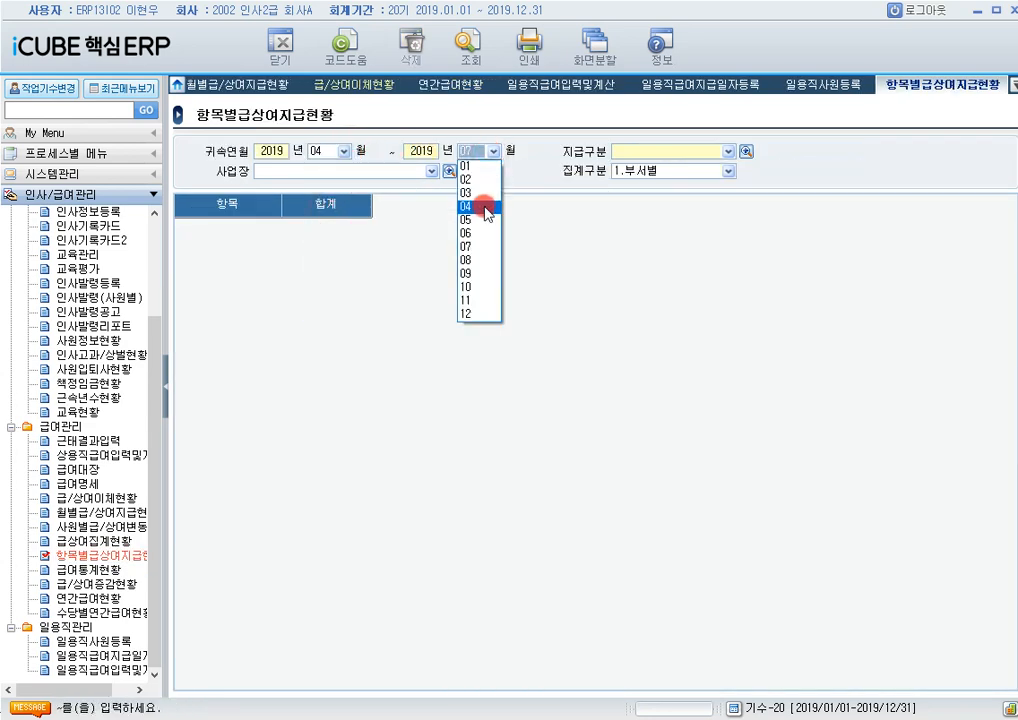
pyautogui.click(480, 205)
pyautogui.click(746, 151)
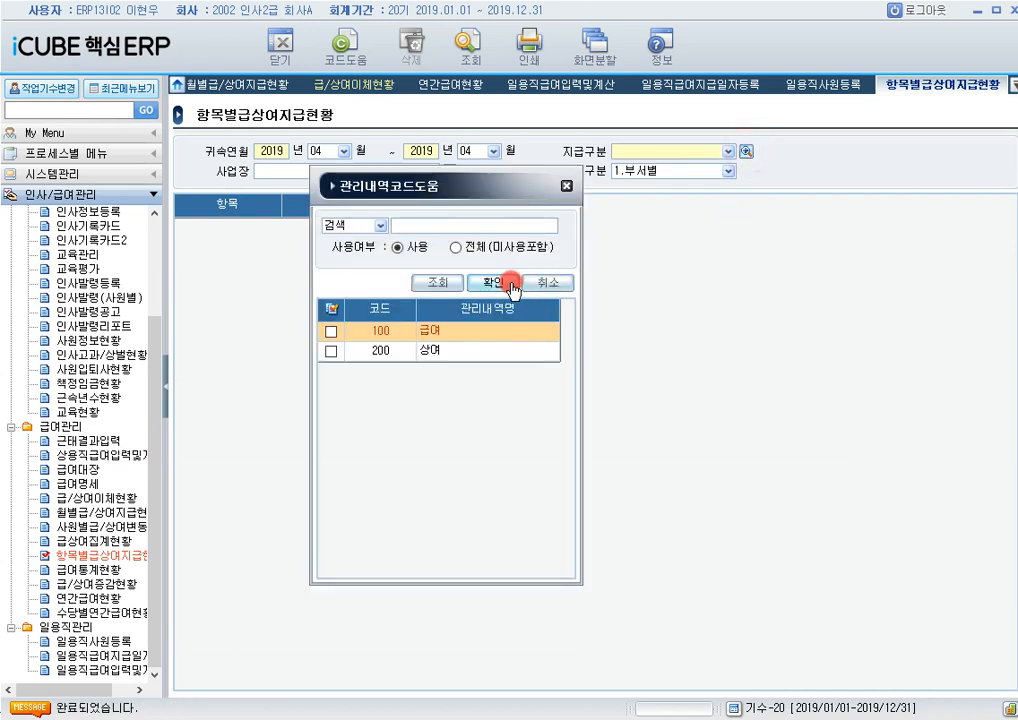
pyautogui.click(330, 331)
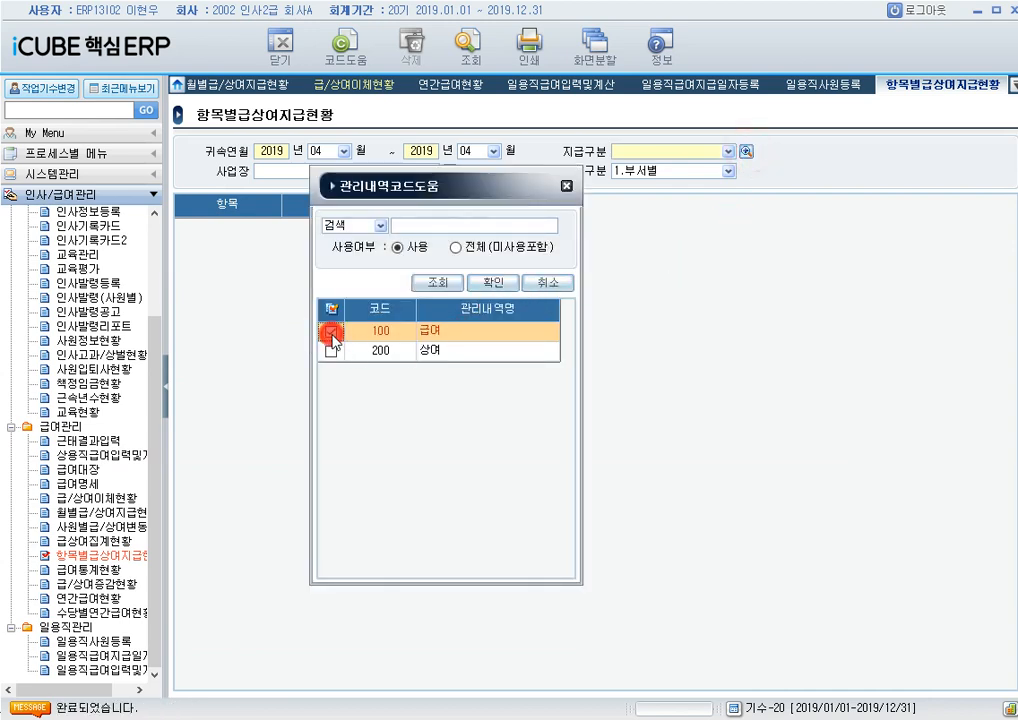
pyautogui.click(508, 283)
pyautogui.click(467, 43)
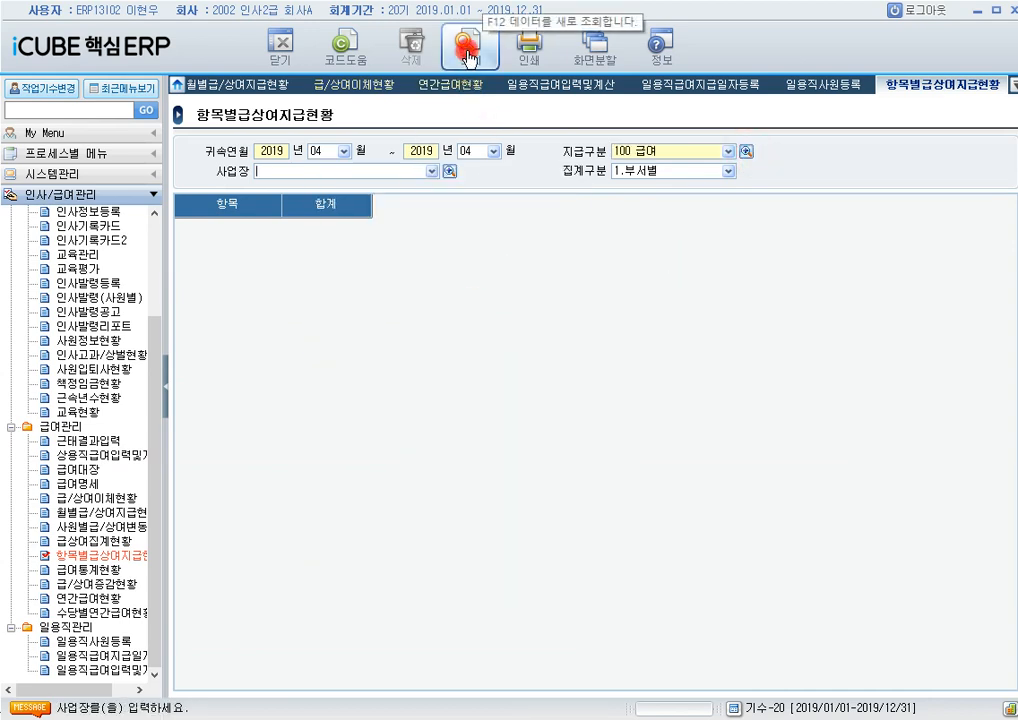
# Set the report's 집계구분 to 2.직종별 and retrieve it again
pyautogui.click(728, 171)
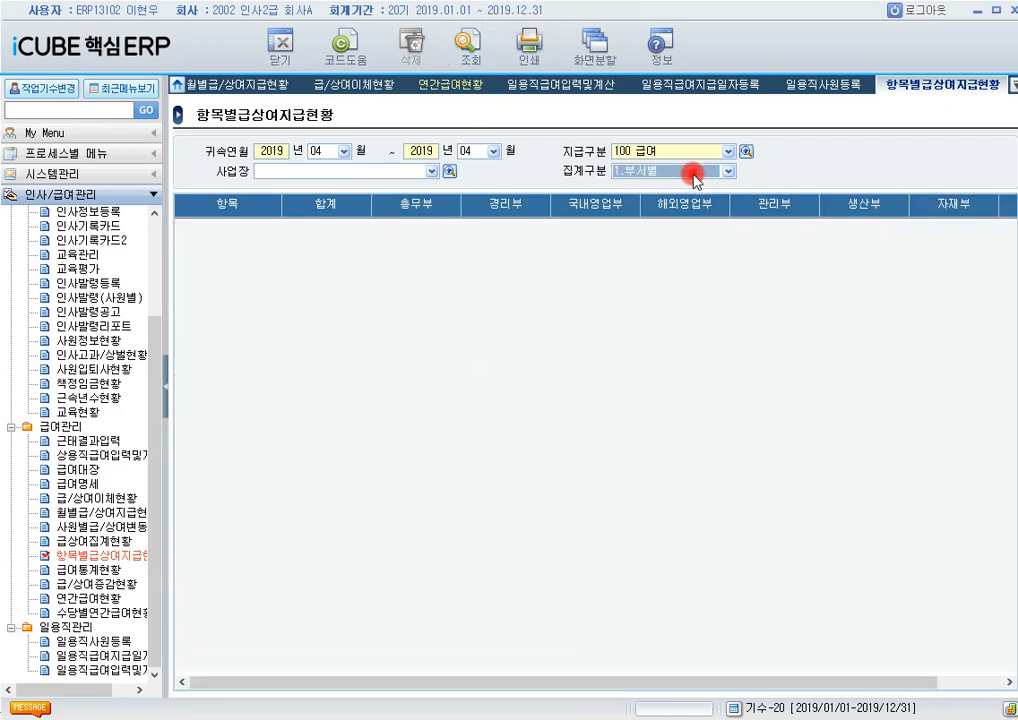
pyautogui.click(695, 198)
pyautogui.click(462, 45)
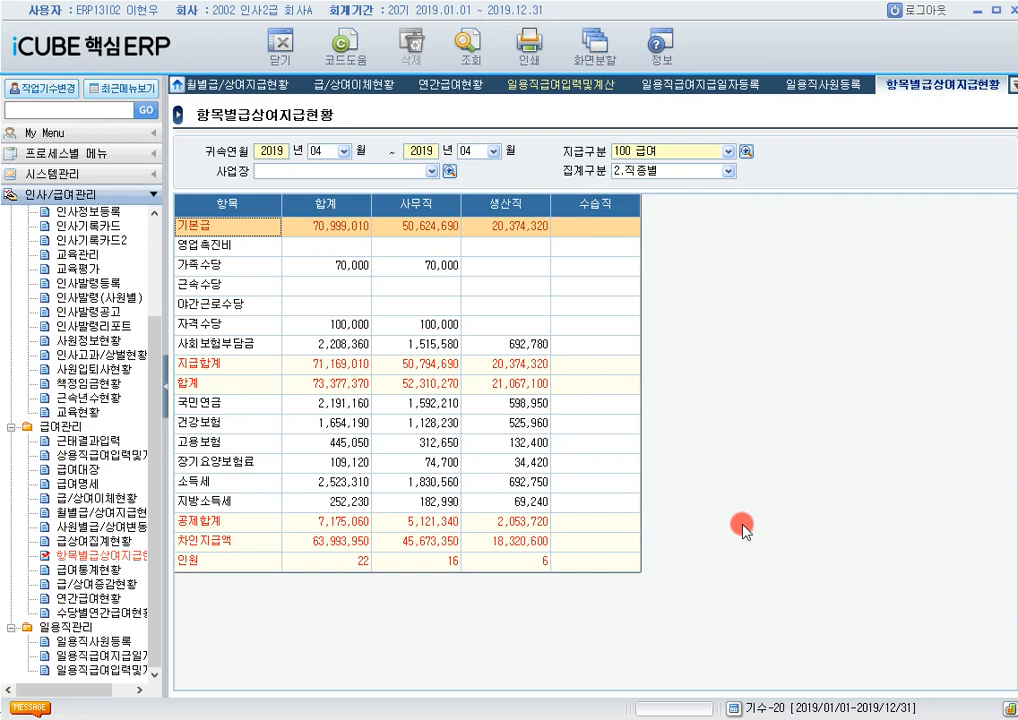
# Check the 사무직 amount for 건강보험 in the 직종별 report
pyautogui.click(426, 424)
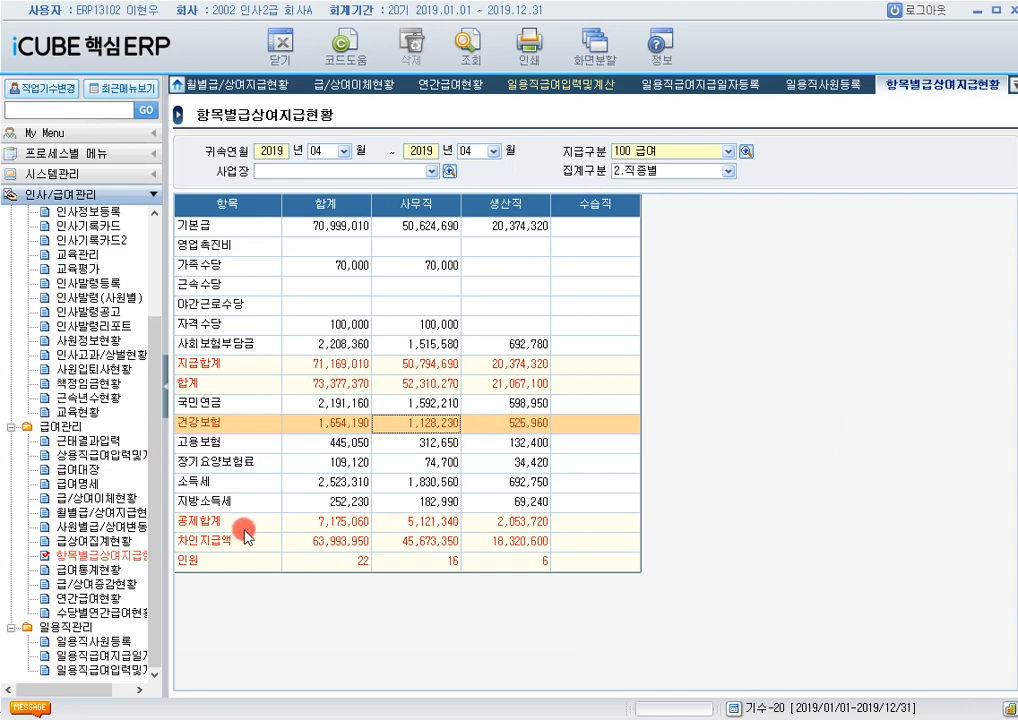
# Open 수당별연간급여현황 and set 조회기간 to 2019/01 through 2019/03
pyautogui.click(104, 608)
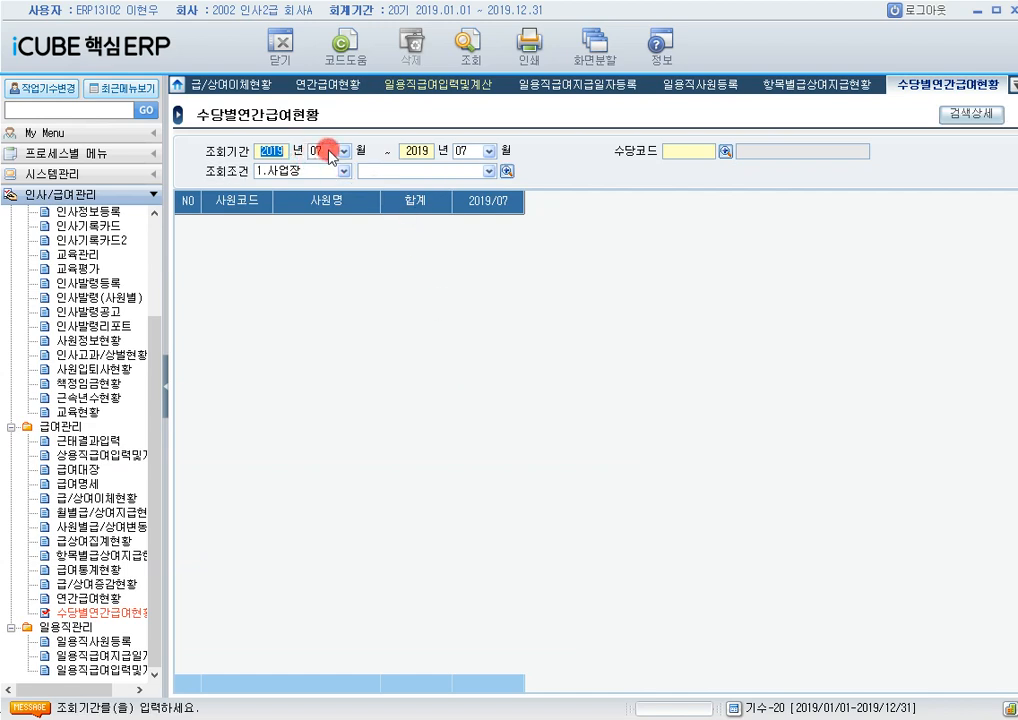
pyautogui.click(330, 151)
pyautogui.click(322, 166)
pyautogui.click(474, 151)
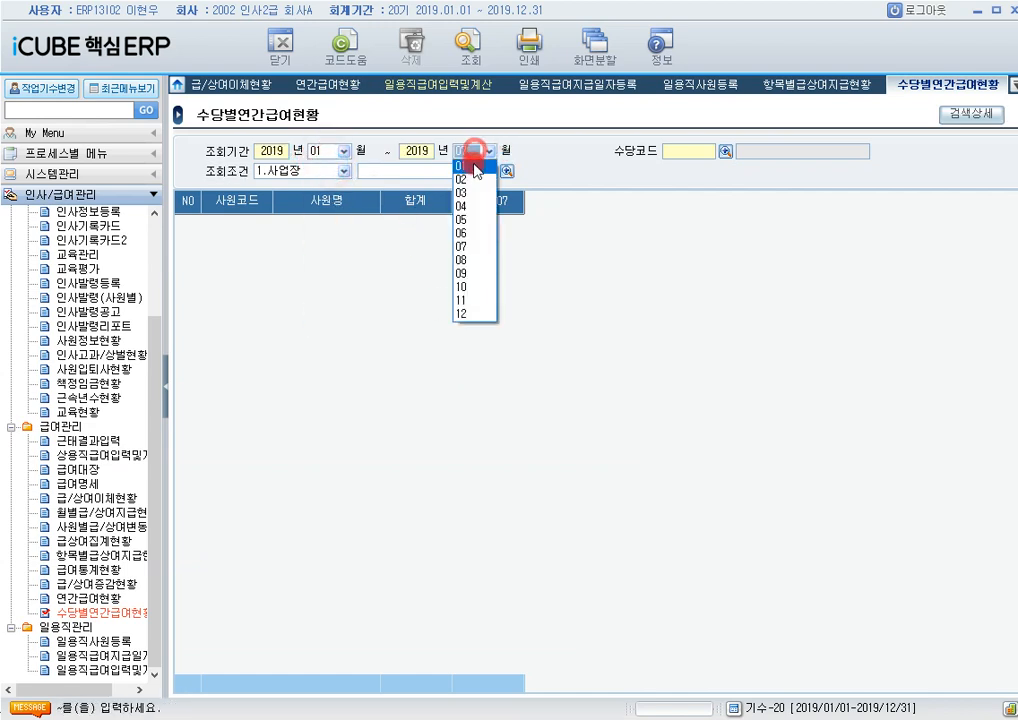
pyautogui.click(468, 193)
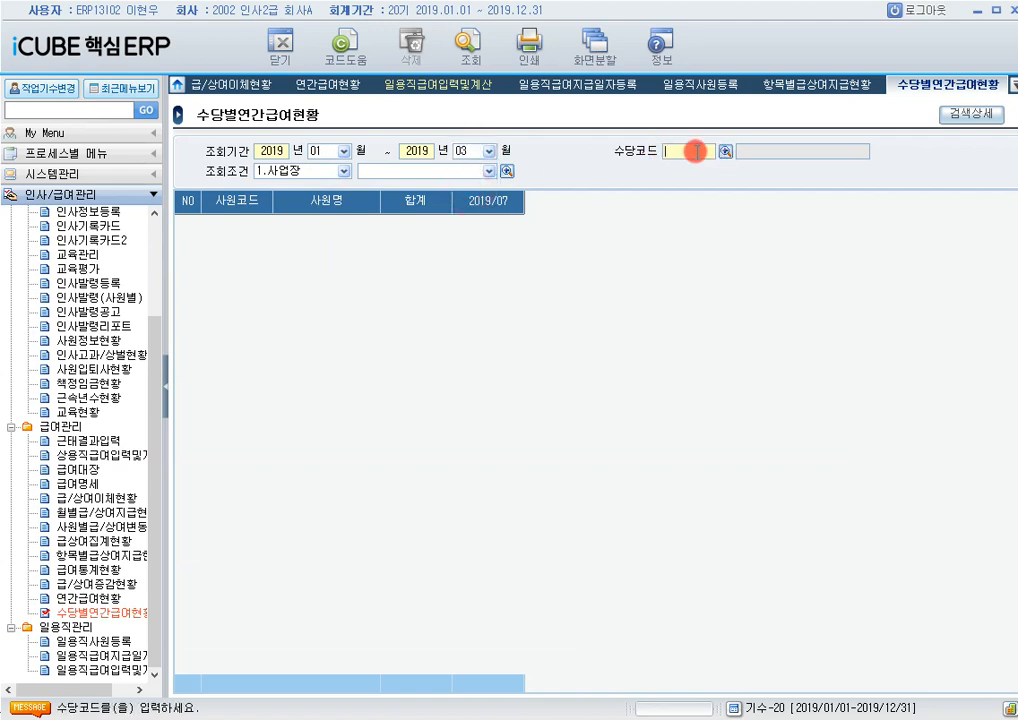
# Try to look up the 수당코드 by entering the partial allowance name 영업촉
pyautogui.click(689, 153)
pyautogui.write('ㅇㅕㅇㅂㅂㅊㅗㄱ')
pyautogui.press('Return')
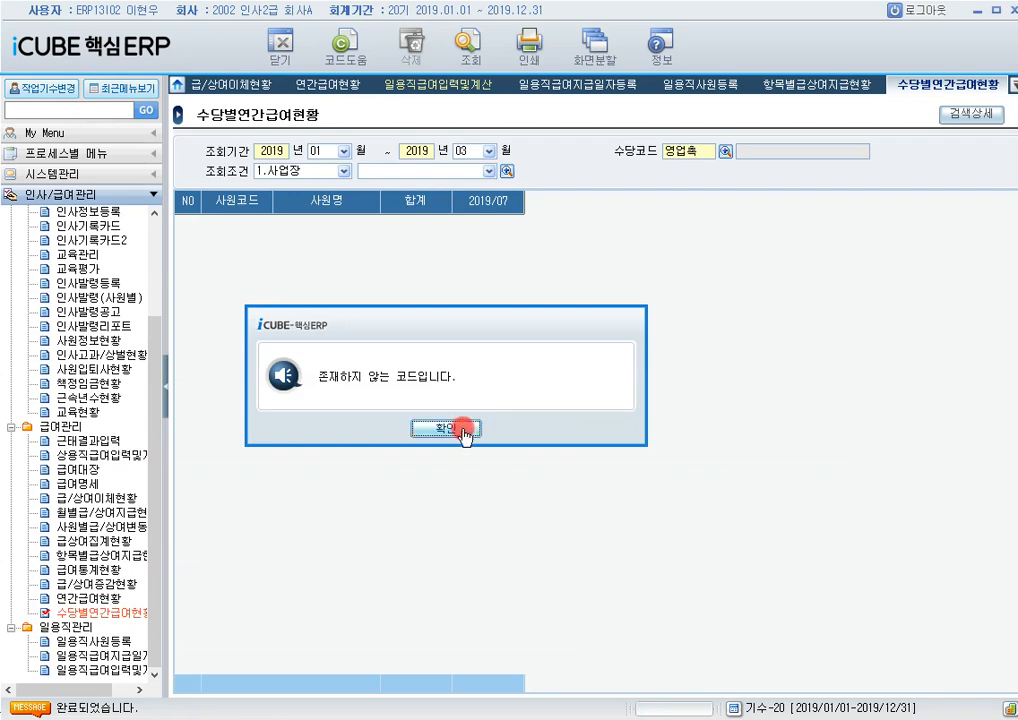
pyautogui.click(464, 430)
# Set 수당코드 to P01 영업촉진비 from the code list, retrieve the report, and check the employees' 합계 amounts
pyautogui.doubleClick(718, 152)
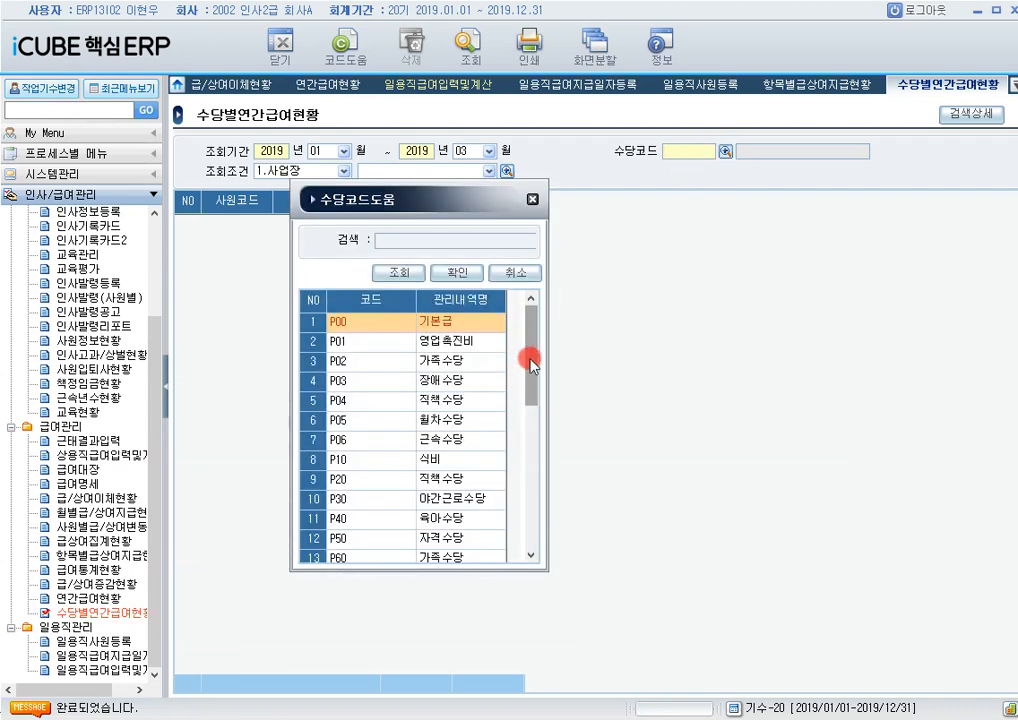
pyautogui.moveTo(536, 358)
pyautogui.mouseDown()
pyautogui.moveTo(545, 518)
pyautogui.moveTo(528, 350)
pyautogui.mouseUp()
pyautogui.doubleClick(472, 342)
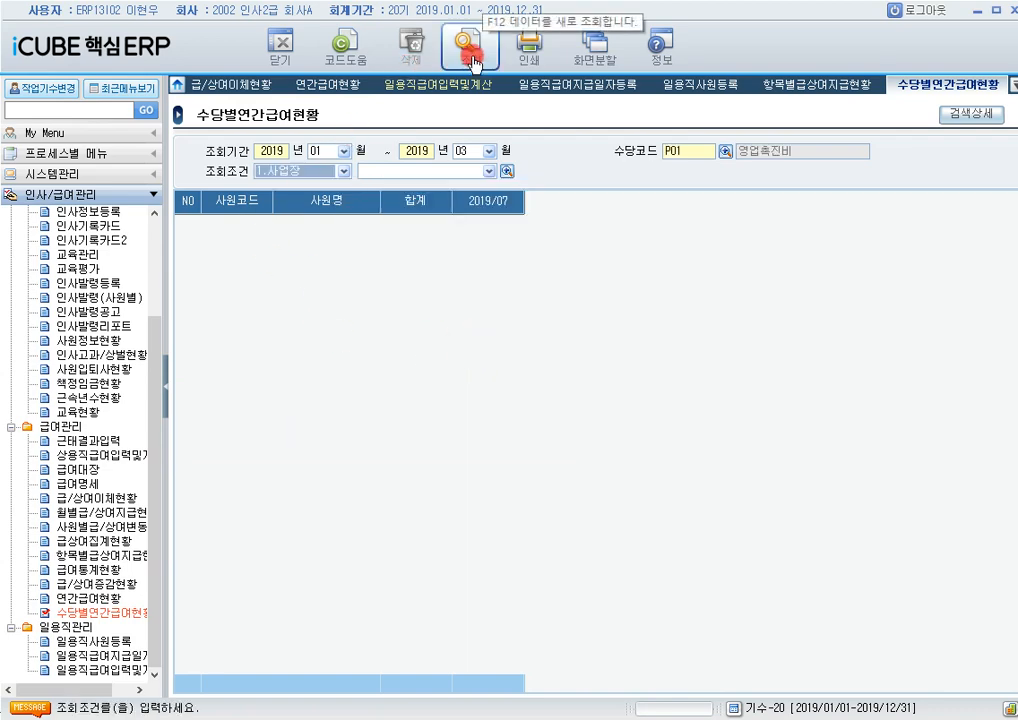
pyautogui.click(472, 56)
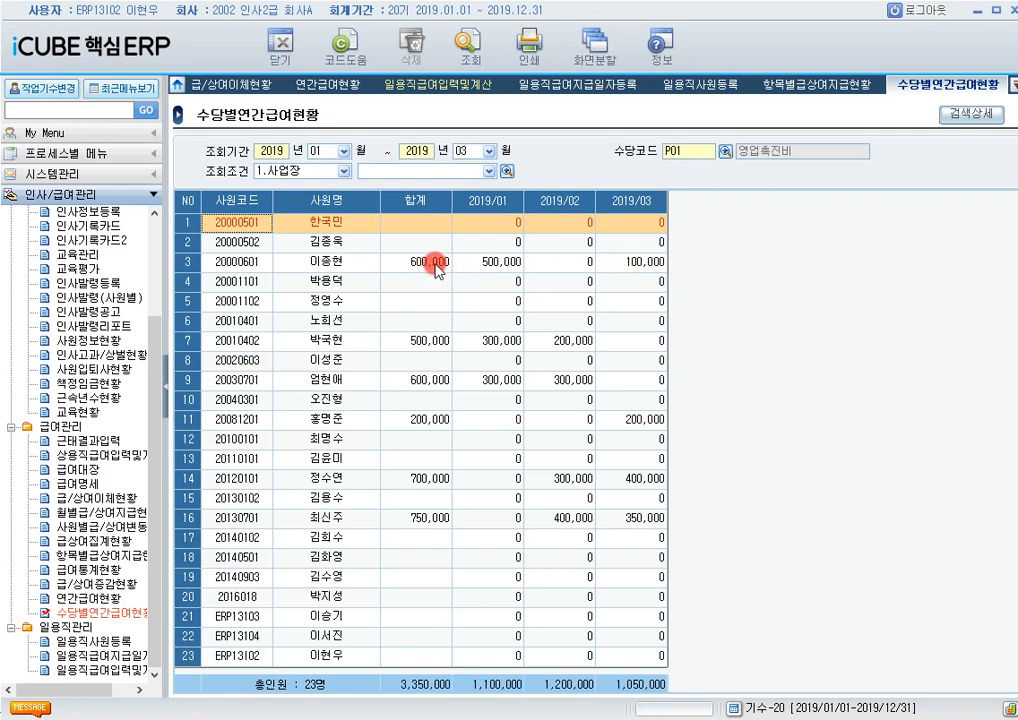
pyautogui.click(427, 260)
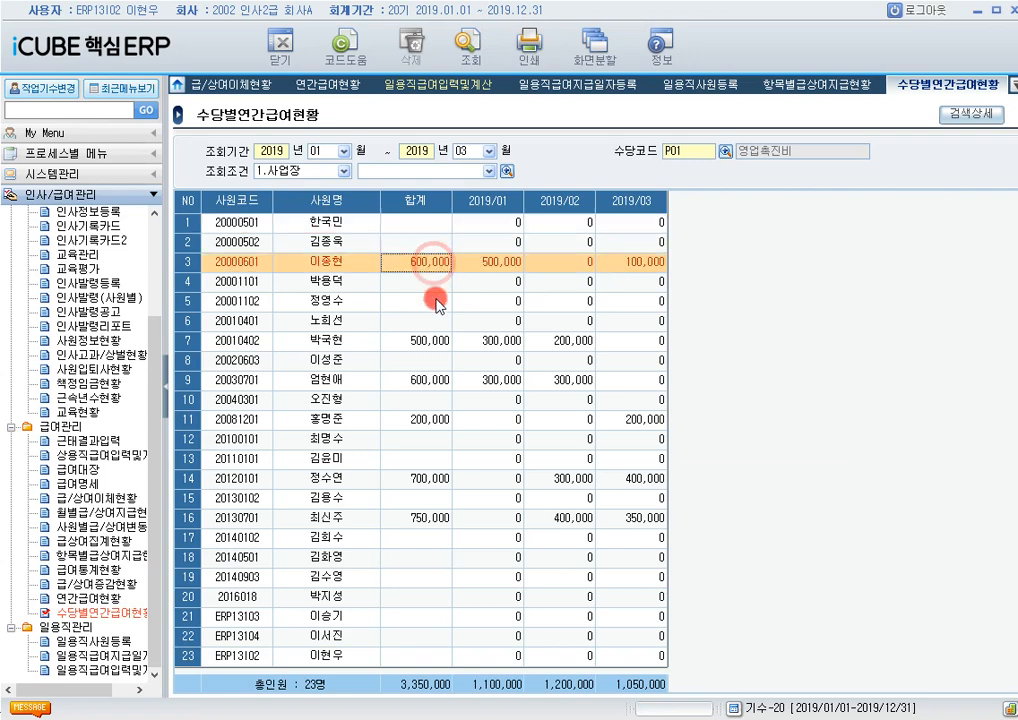
pyautogui.click(425, 517)
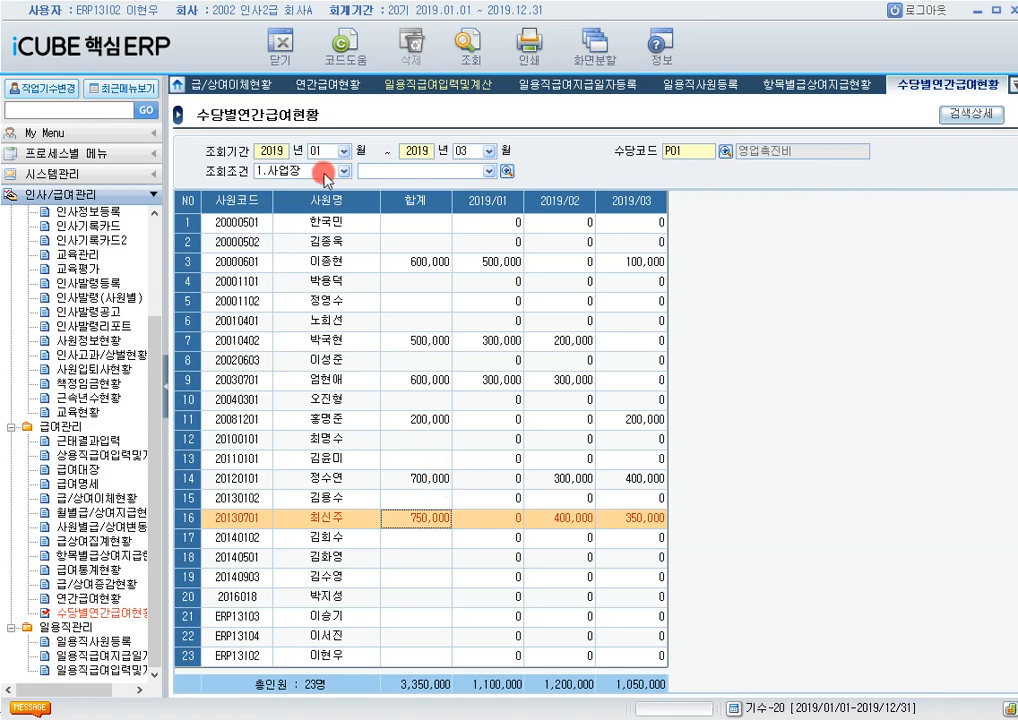
# Limit the report to 사업장 1000 인사2급 회사본사, retrieve it again, and compare the employees' 합계 amounts
pyautogui.click(506, 171)
pyautogui.click(332, 325)
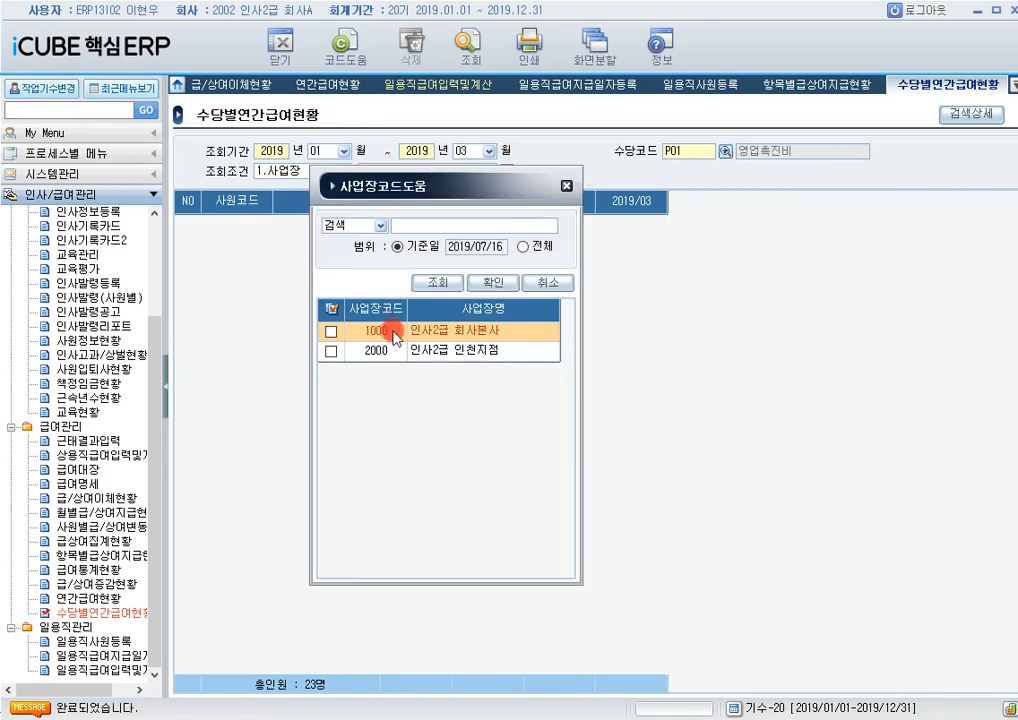
pyautogui.doubleClick(391, 327)
pyautogui.click(478, 44)
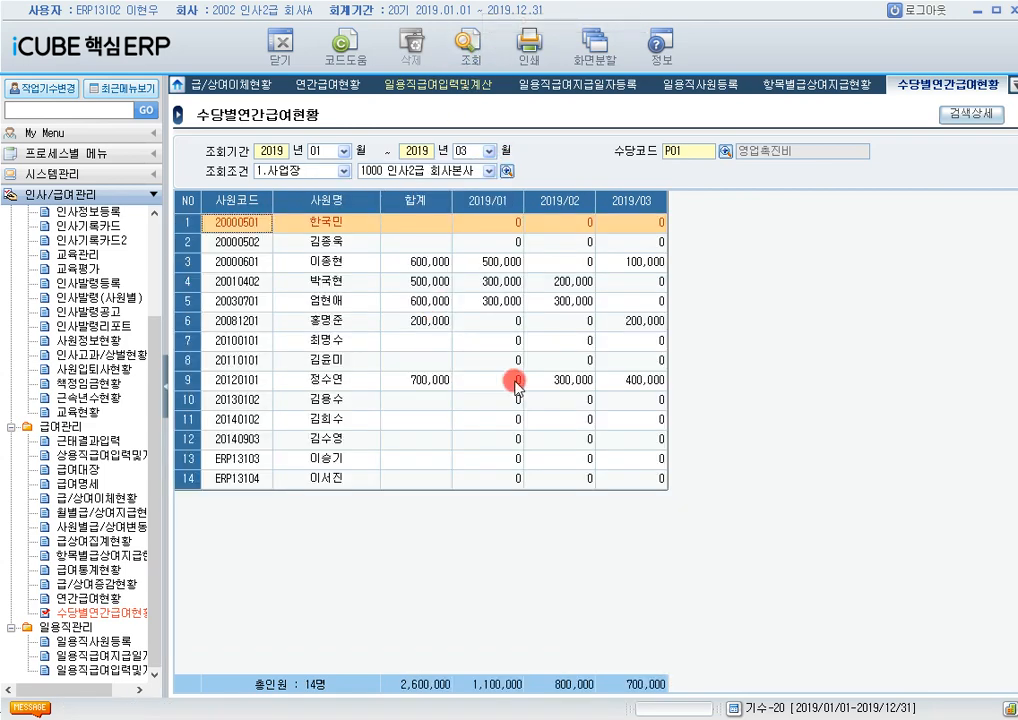
pyautogui.click(437, 266)
pyautogui.click(416, 381)
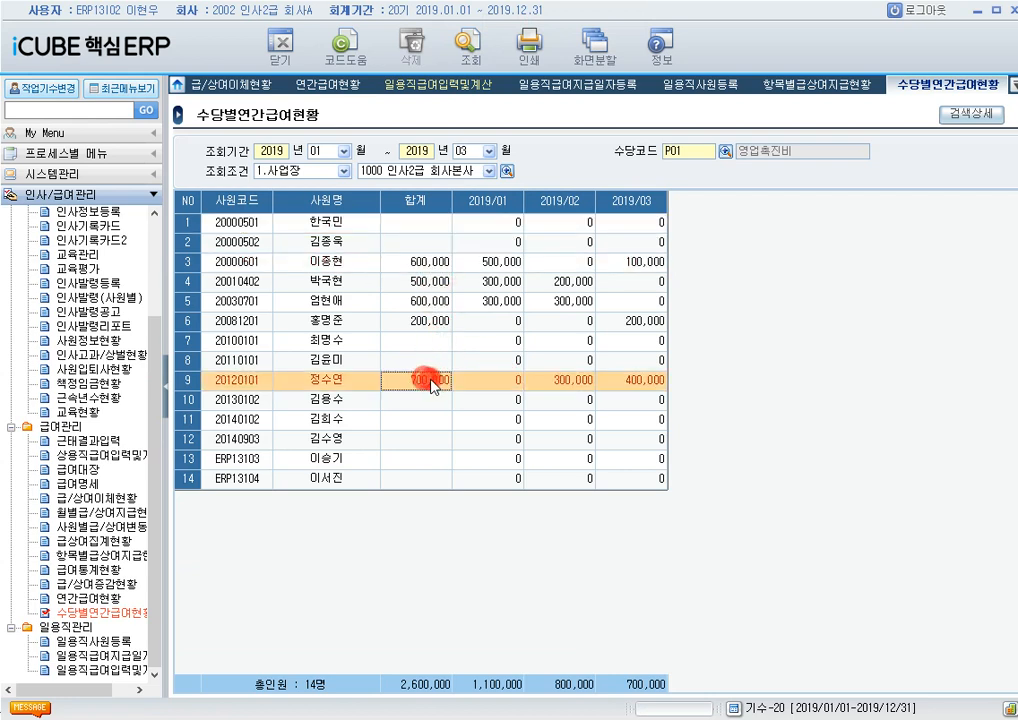